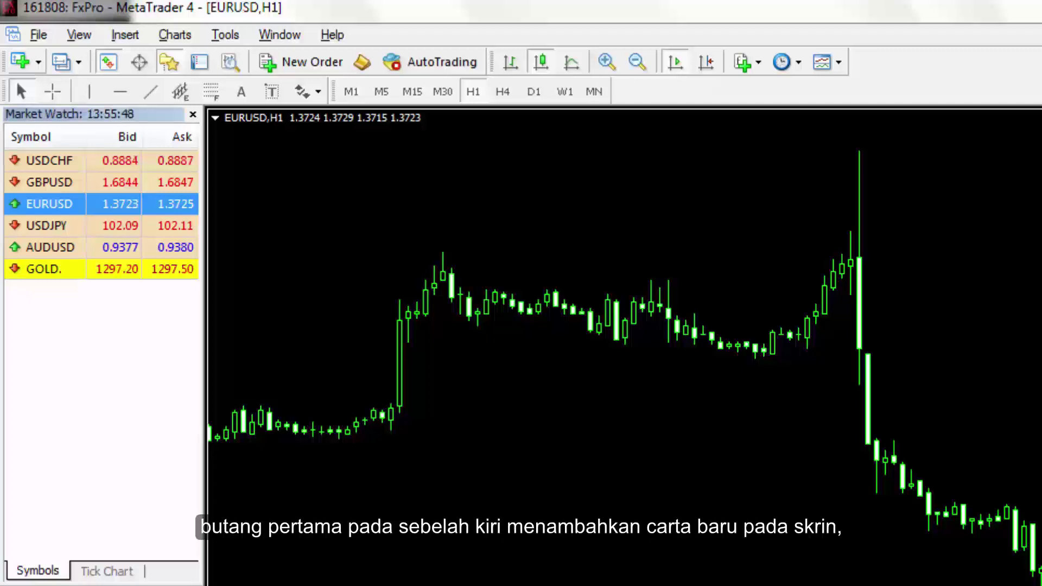
Open a new chart window for GOLD from its Market Watch options.
{"action": "left_click", "coordinate": [21, 62]}
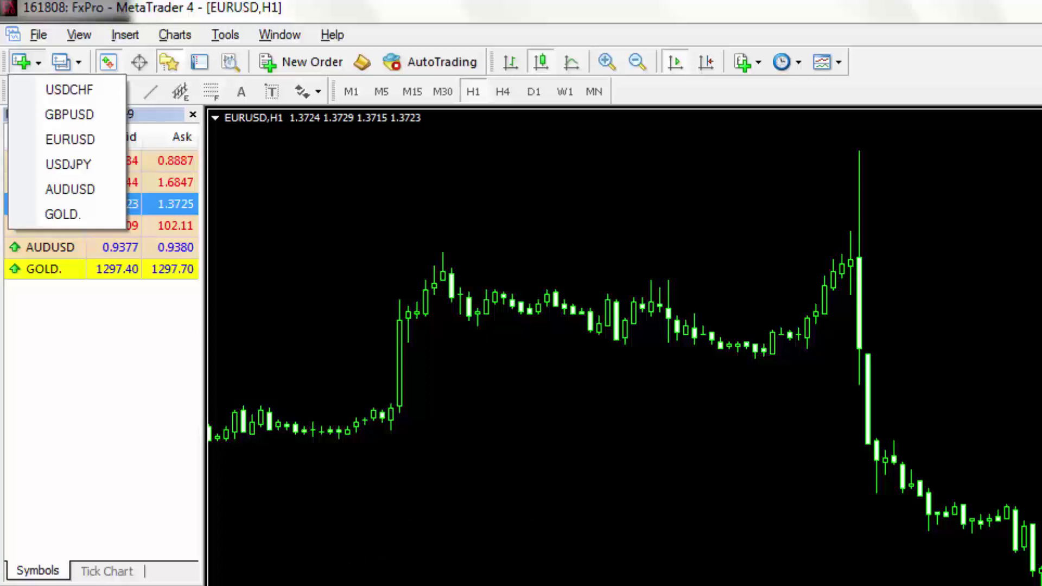
{"action": "key", "text": "Escape"}
{"action": "right_click", "coordinate": [64, 227]}
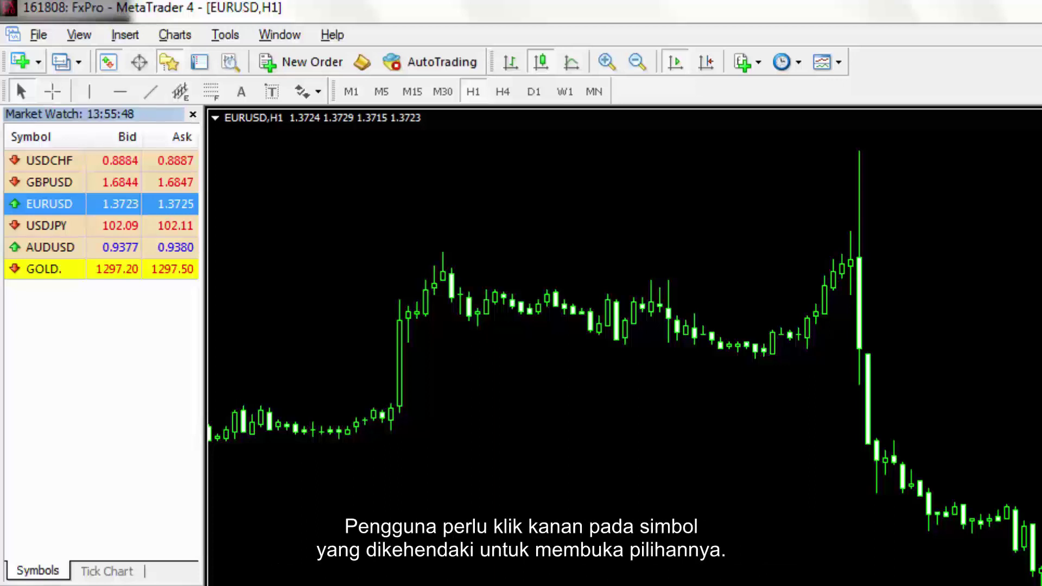
{"action": "right_click", "coordinate": [73, 272]}
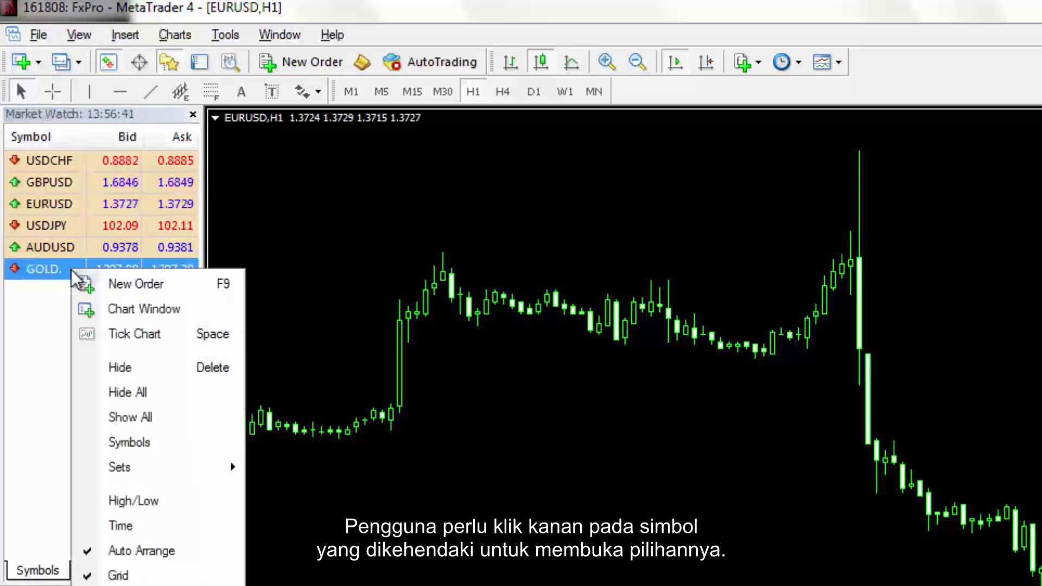
{"action": "left_click", "coordinate": [114, 299]}
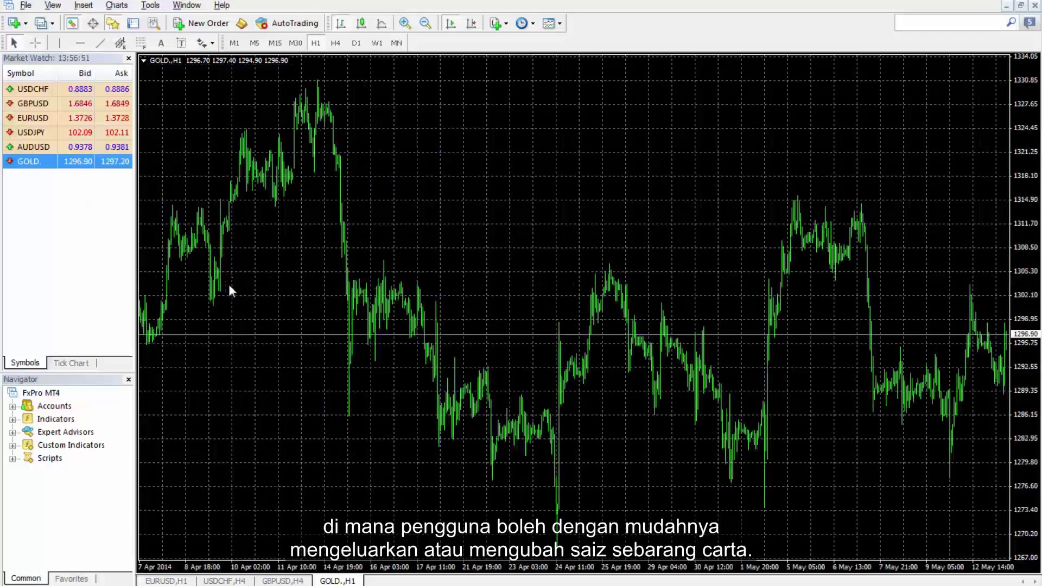
Switch the open GOLD chart to the AUDUSD symbol from Market Watch.
{"action": "left_click", "coordinate": [53, 145]}
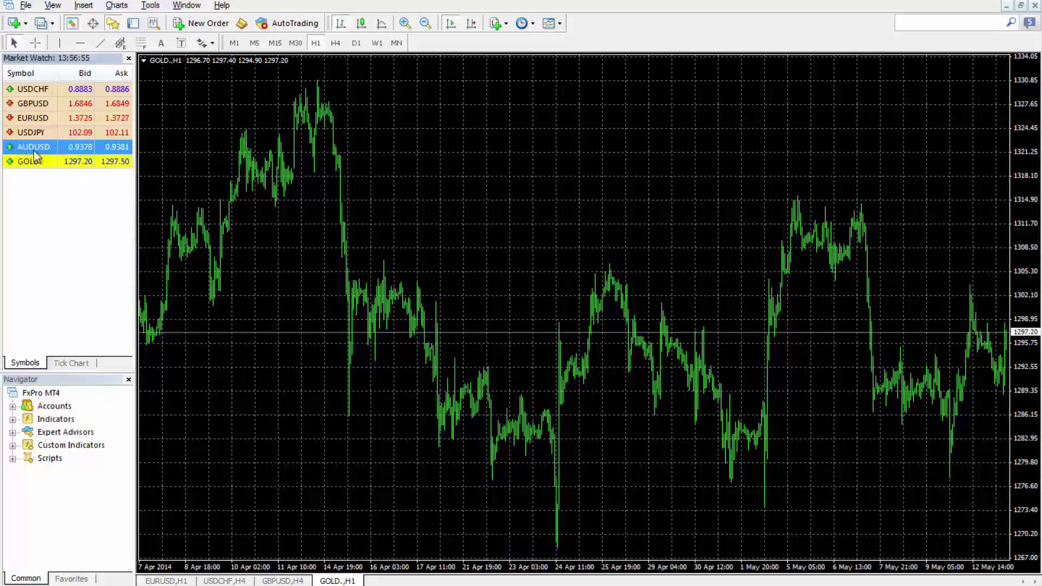
{"action": "left_click_drag", "start_coordinate": [38, 152], "coordinate": [209, 155]}
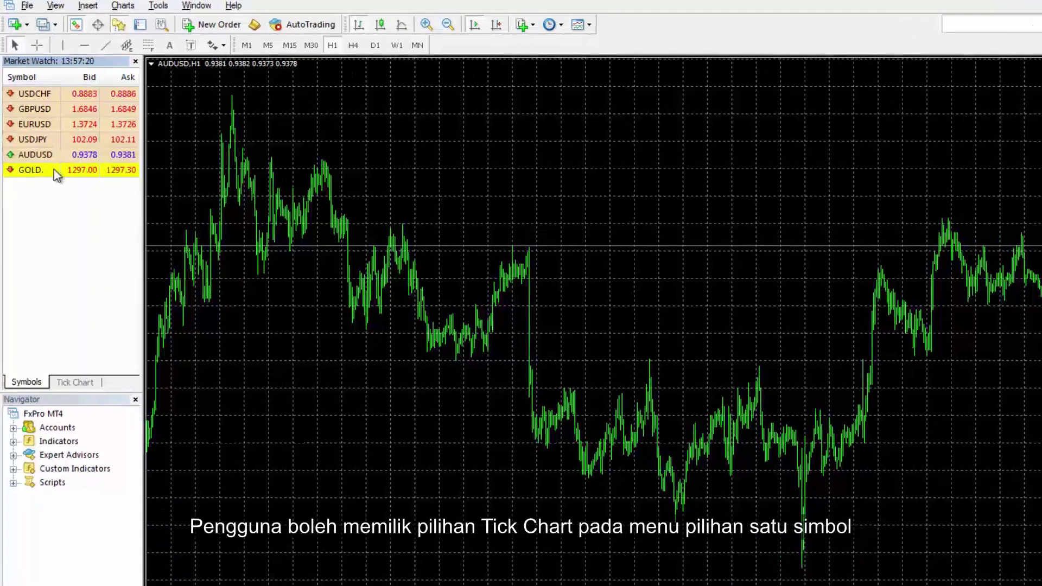
View the tick chart for GOLD in Market Watch, and return to the symbol list.
{"action": "right_click", "coordinate": [63, 200]}
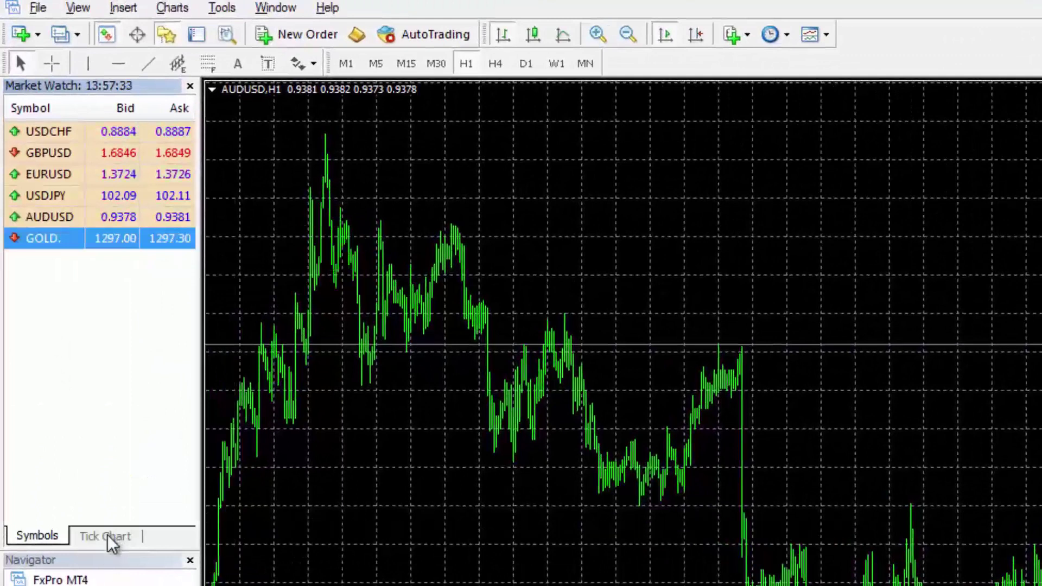
{"action": "left_click", "coordinate": [108, 536]}
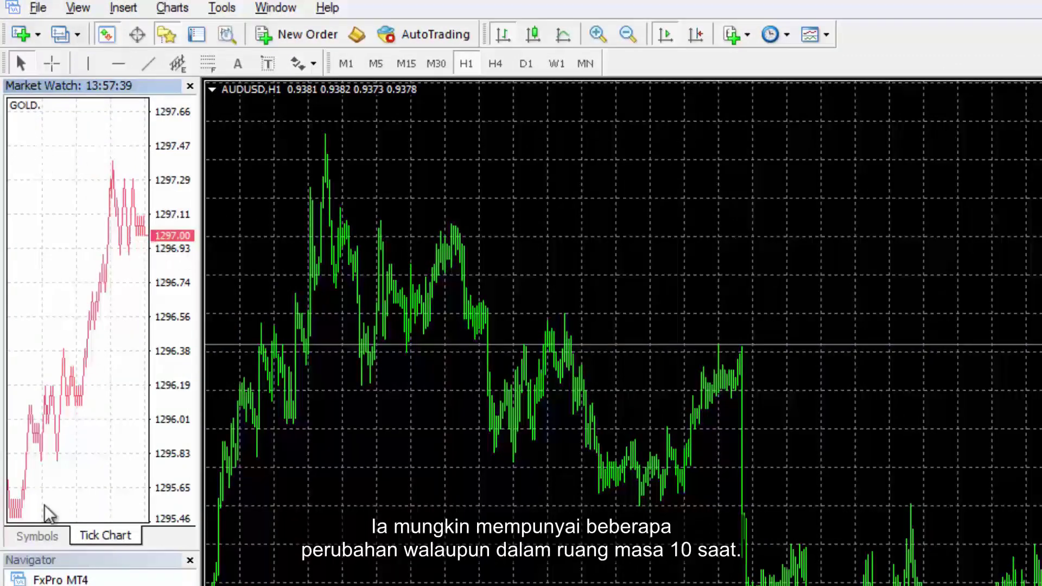
{"action": "left_click", "coordinate": [45, 534]}
Show all available symbols in Market Watch and browse the full list.
{"action": "right_click", "coordinate": [43, 237]}
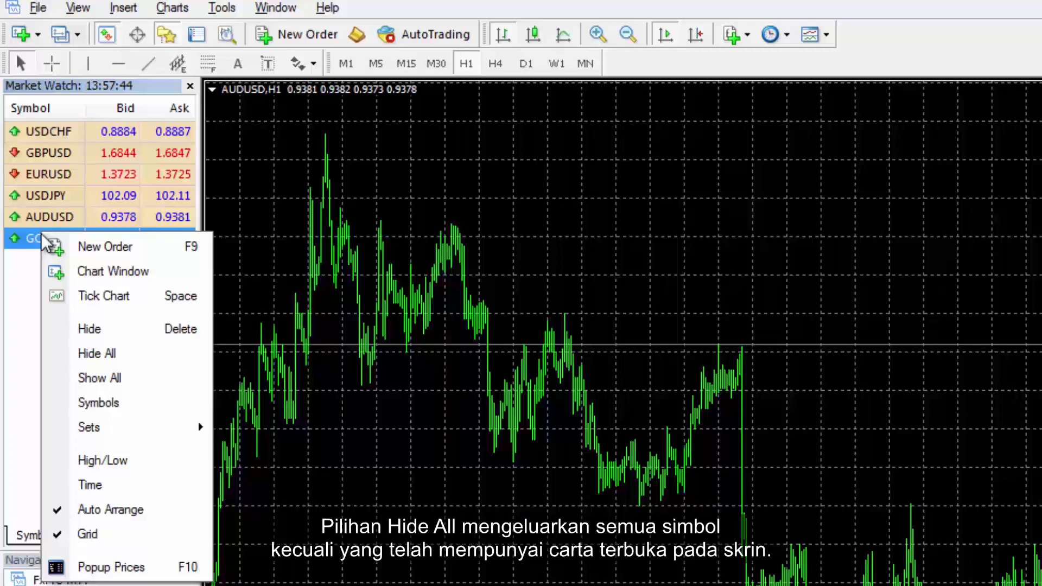
{"action": "left_click", "coordinate": [97, 377]}
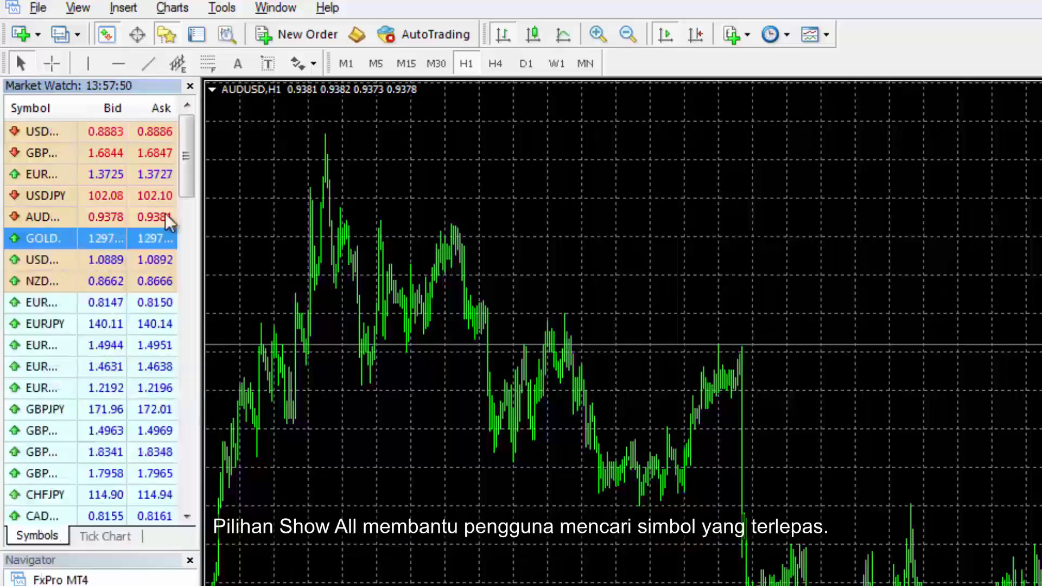
{"action": "left_click", "coordinate": [188, 281]}
{"action": "scroll", "coordinate": [172, 413], "scroll_direction": "up", "scroll_amount": 4}
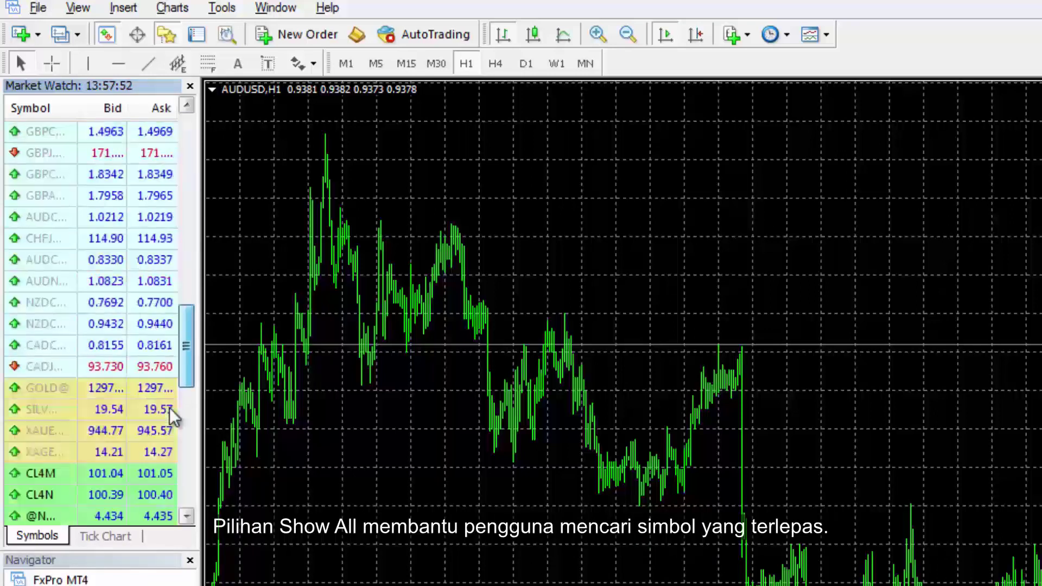
Hide all Market Watch symbols that have no open chart.
{"action": "left_click", "coordinate": [105, 322]}
{"action": "right_click", "coordinate": [104, 320]}
{"action": "left_click", "coordinate": [151, 443]}
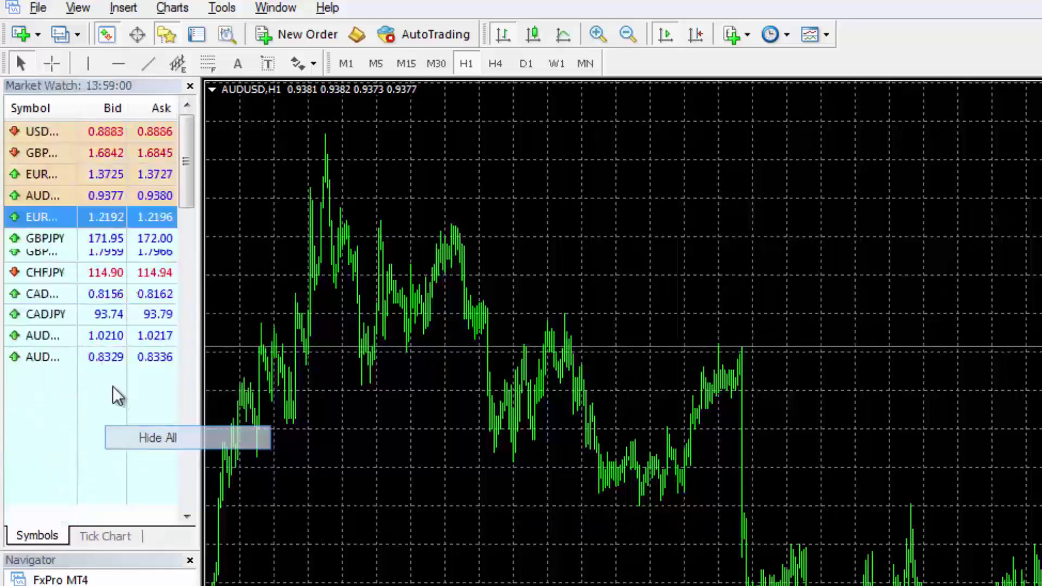
Add GOLD (Spot Gold) from the Metals group back to Market Watch using the symbols manager.
{"action": "left_click", "coordinate": [65, 196]}
{"action": "right_click", "coordinate": [62, 187]}
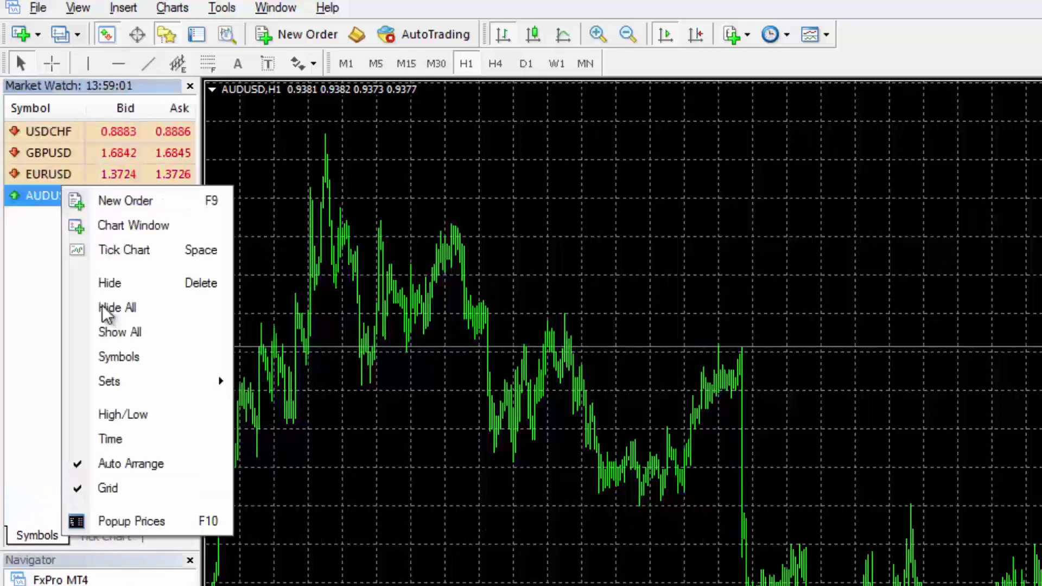
{"action": "left_click", "coordinate": [119, 360]}
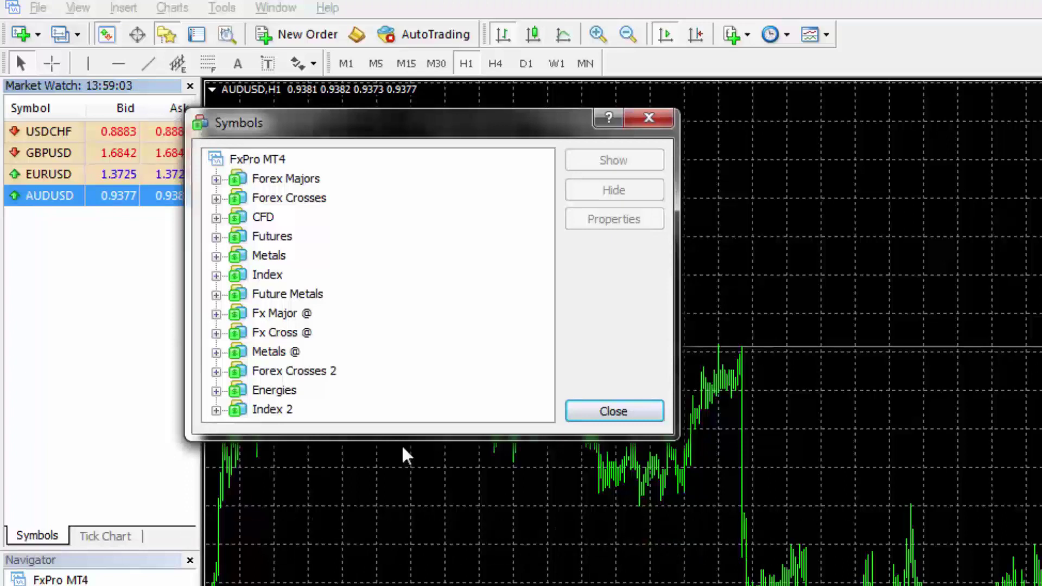
{"action": "left_click", "coordinate": [216, 237]}
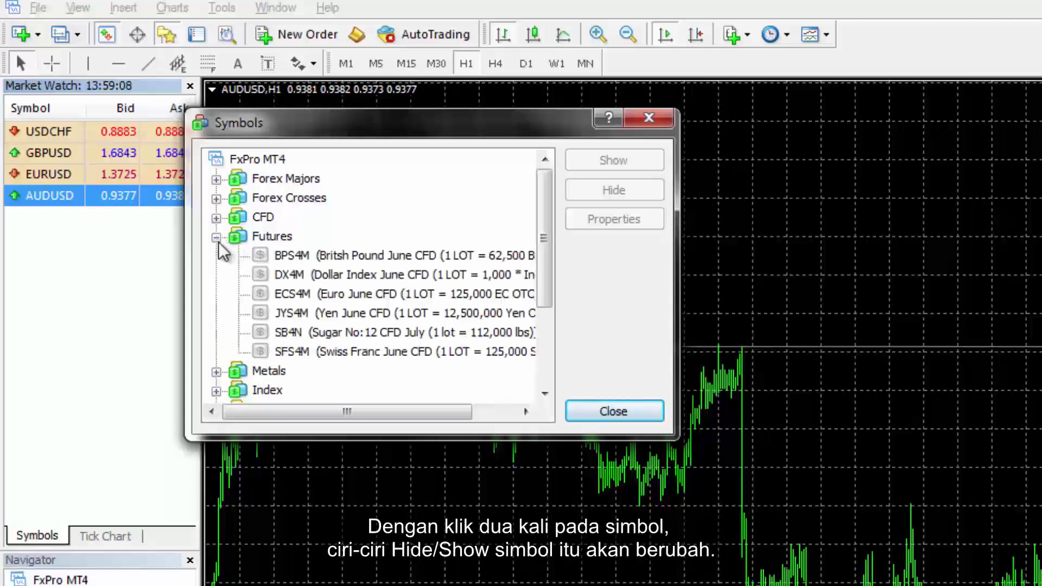
{"action": "double_click", "coordinate": [253, 313]}
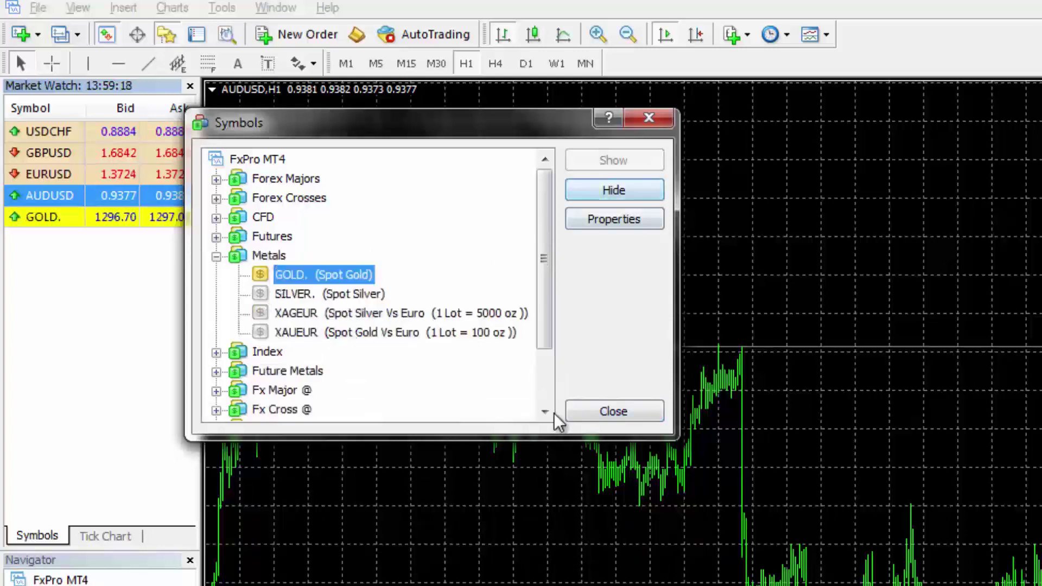
{"action": "left_click", "coordinate": [584, 417]}
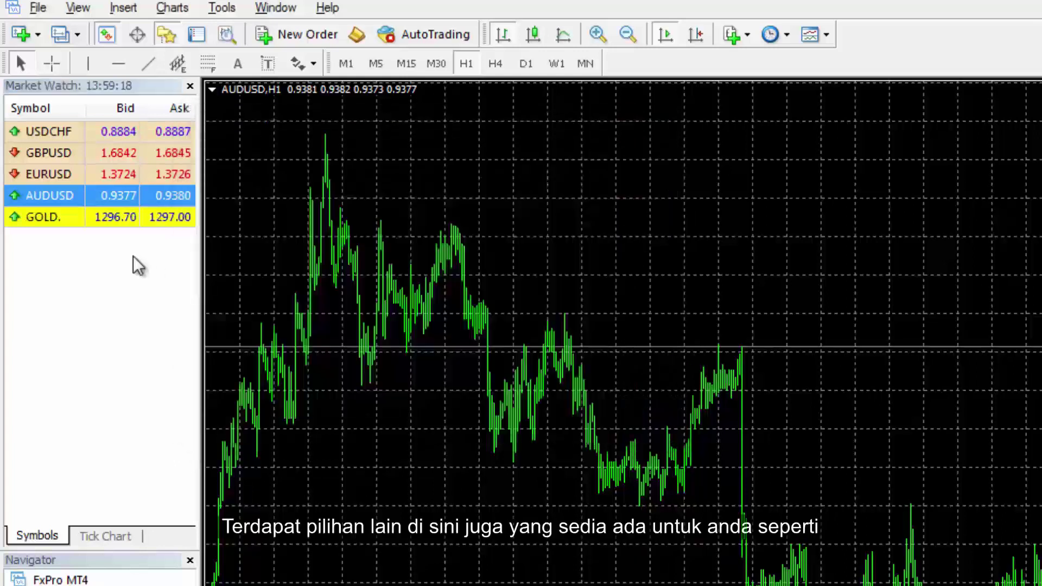
View the Market Watch quotes in an enlarged popup prices window, and close it.
{"action": "right_click", "coordinate": [113, 217]}
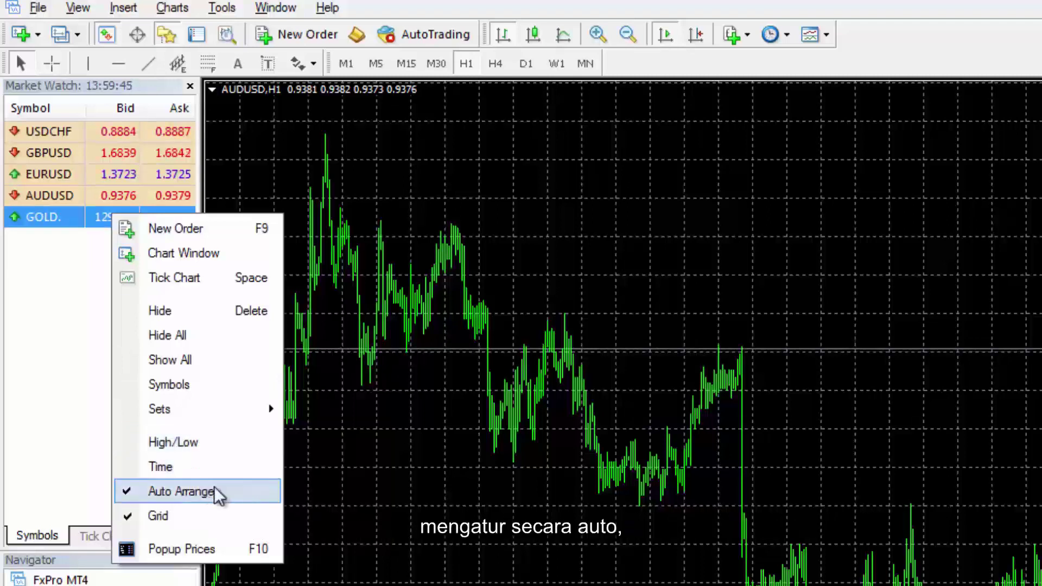
{"action": "left_click", "coordinate": [146, 549]}
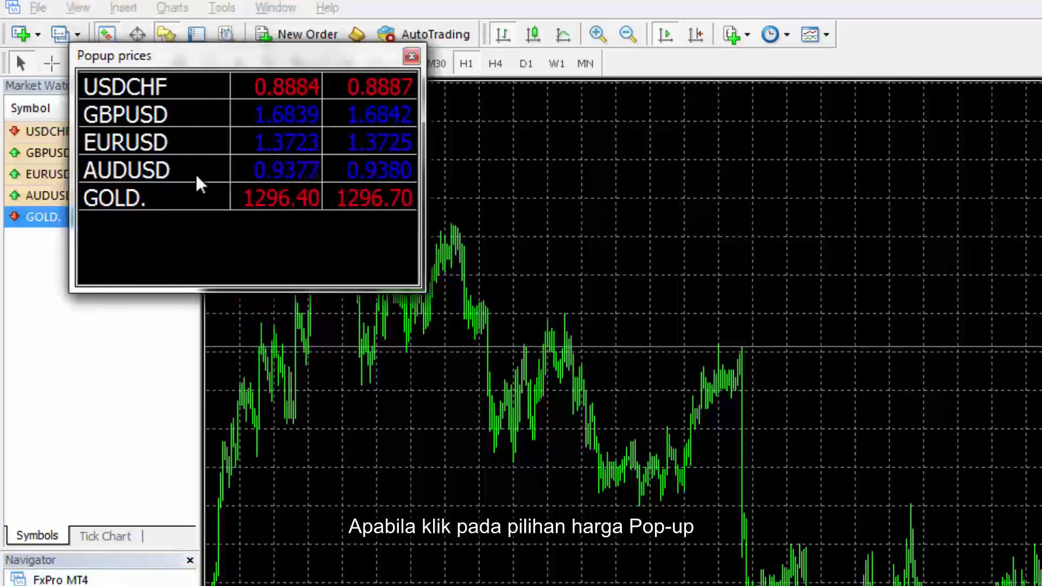
{"action": "left_click_drag", "start_coordinate": [418, 287], "coordinate": [995, 531]}
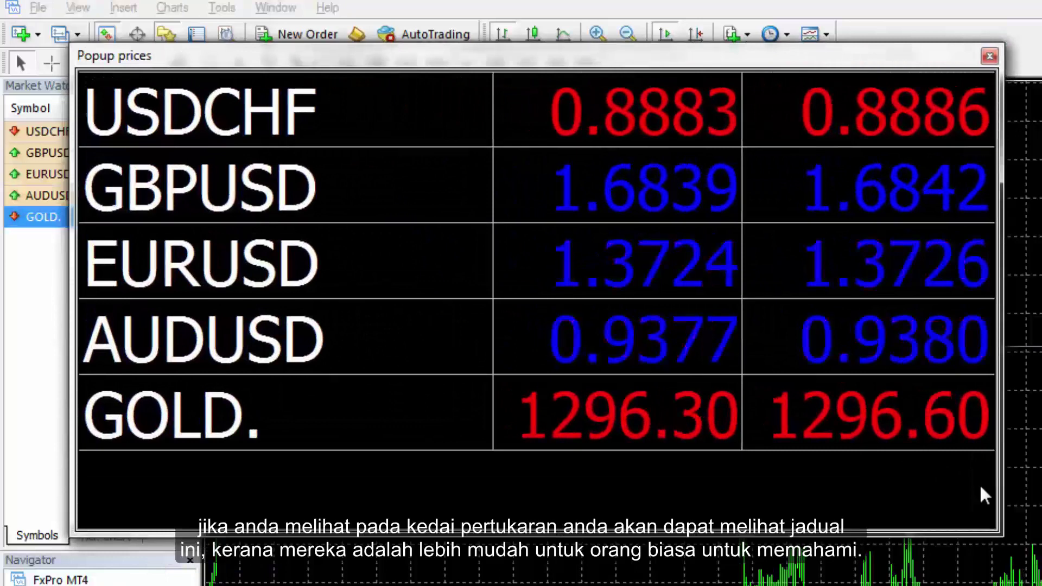
{"action": "left_click", "coordinate": [989, 58]}
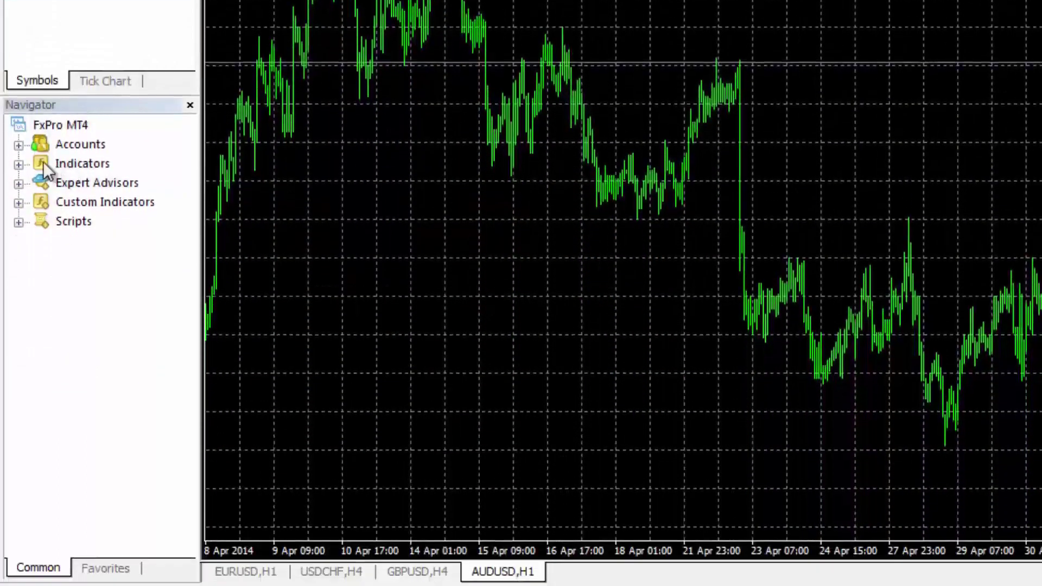
Examine the Navigator's accounts by broker, including the FxPro.com-Demo01 folder, and collapse the list again.
{"action": "left_click", "coordinate": [18, 145]}
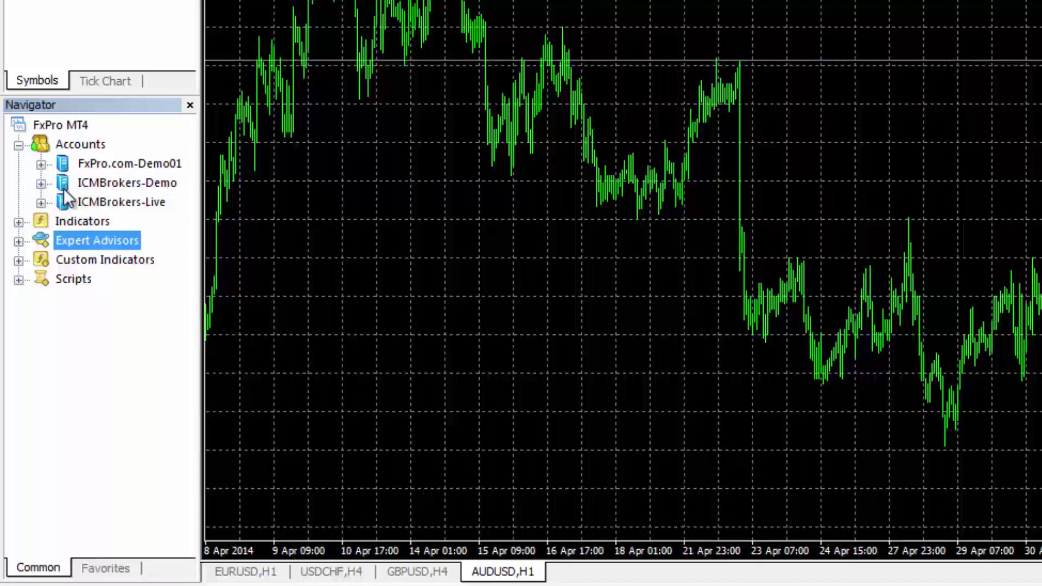
{"action": "left_click", "coordinate": [41, 164]}
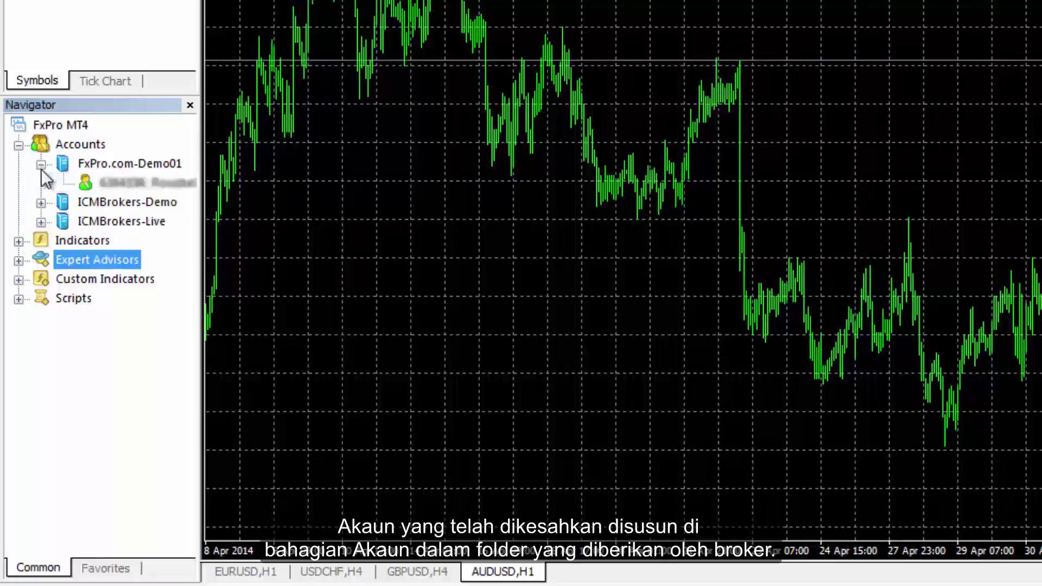
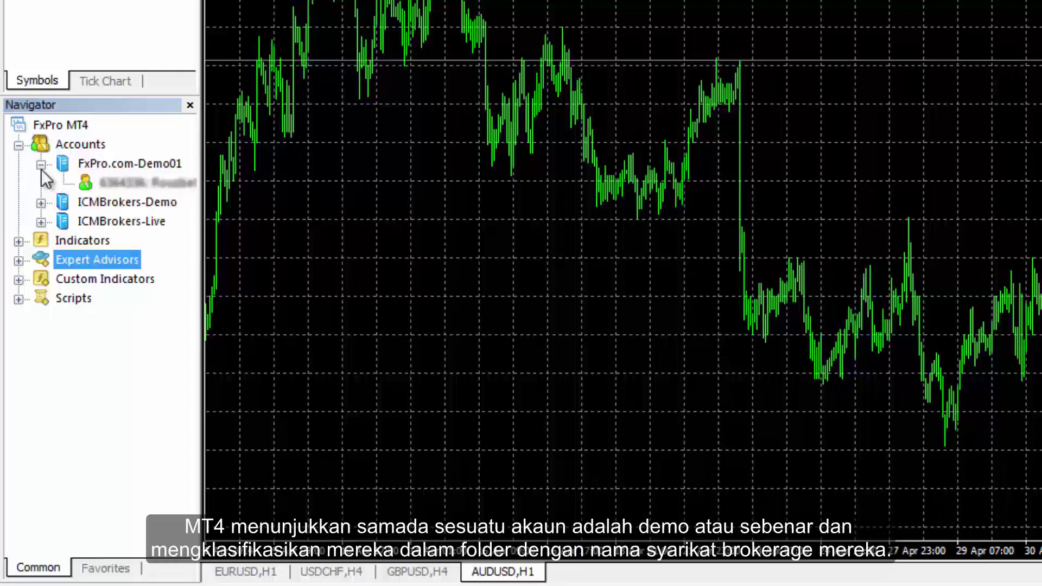
{"action": "left_click", "coordinate": [41, 165]}
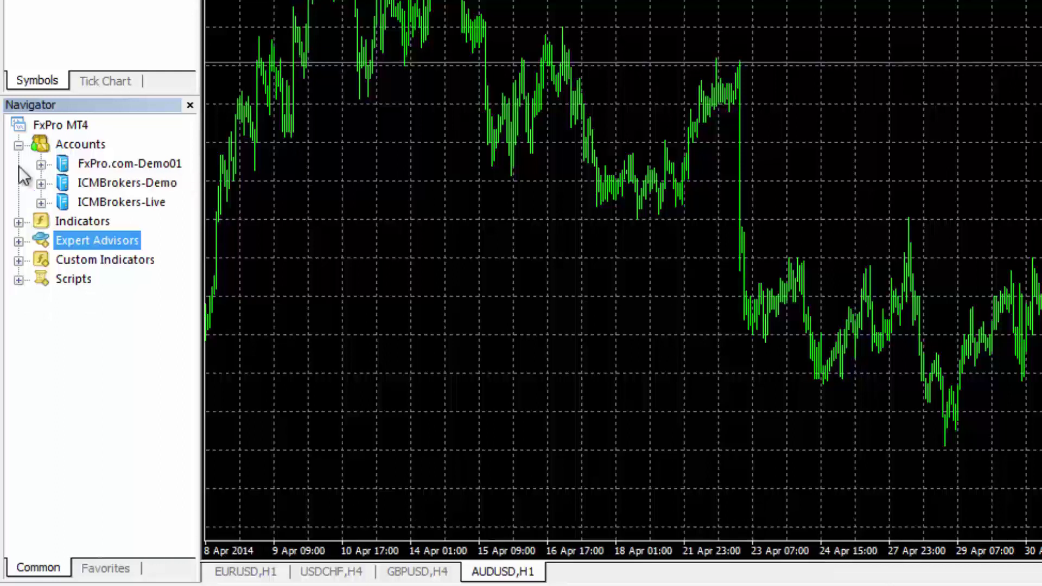
{"action": "left_click", "coordinate": [18, 145]}
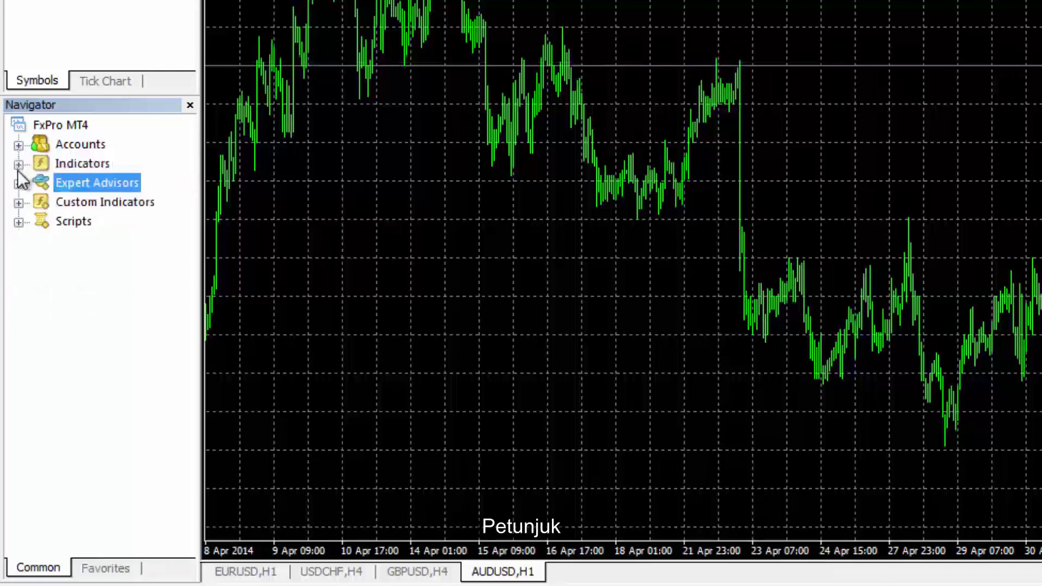
Look through the Indicators and Expert Advisors groups in the Navigator.
{"action": "left_click", "coordinate": [18, 164]}
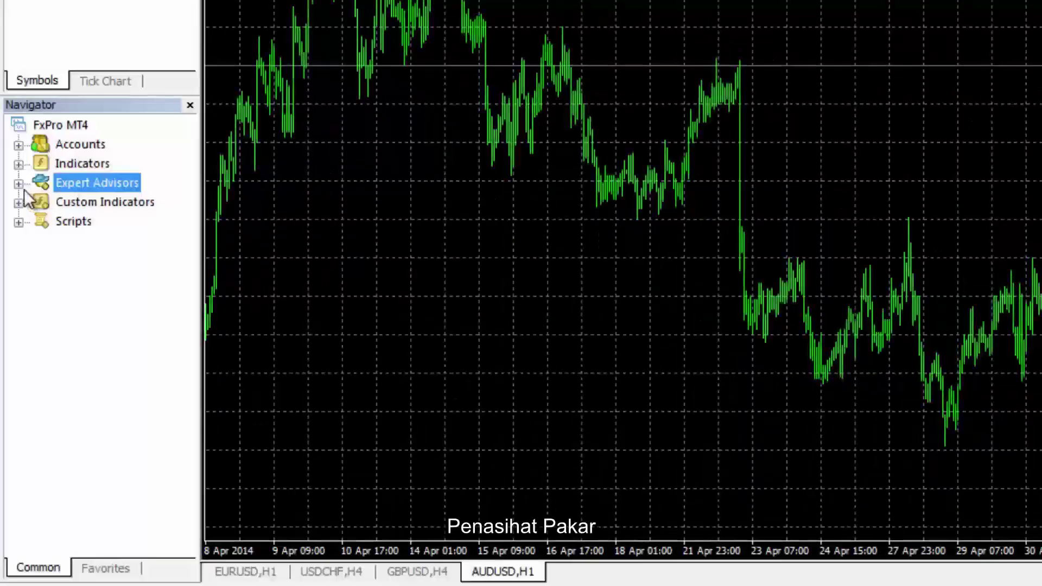
{"action": "left_click", "coordinate": [24, 190]}
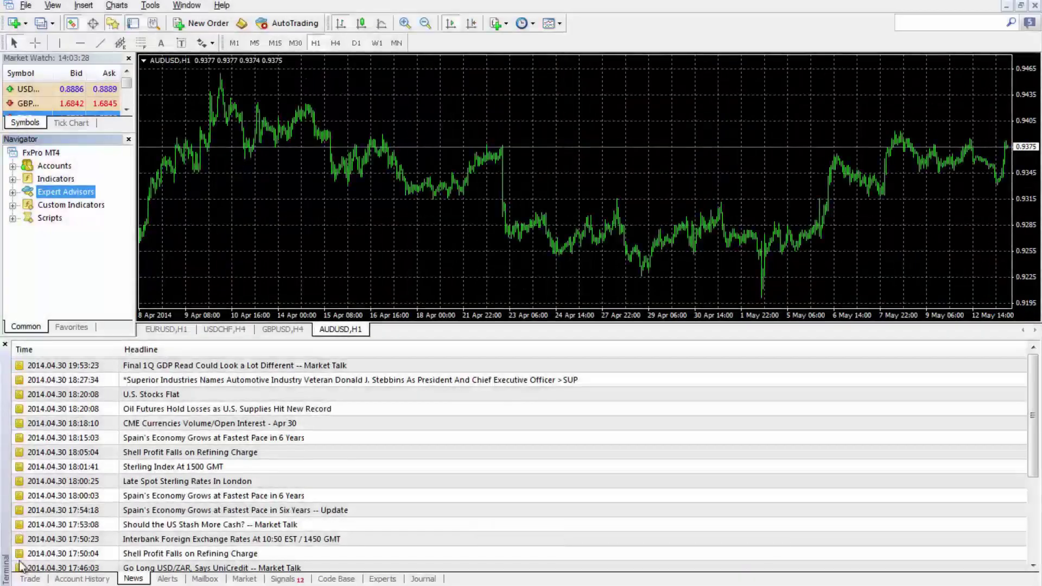
Review the open trades in the Terminal, and bring up the account history.
{"action": "left_click", "coordinate": [27, 578]}
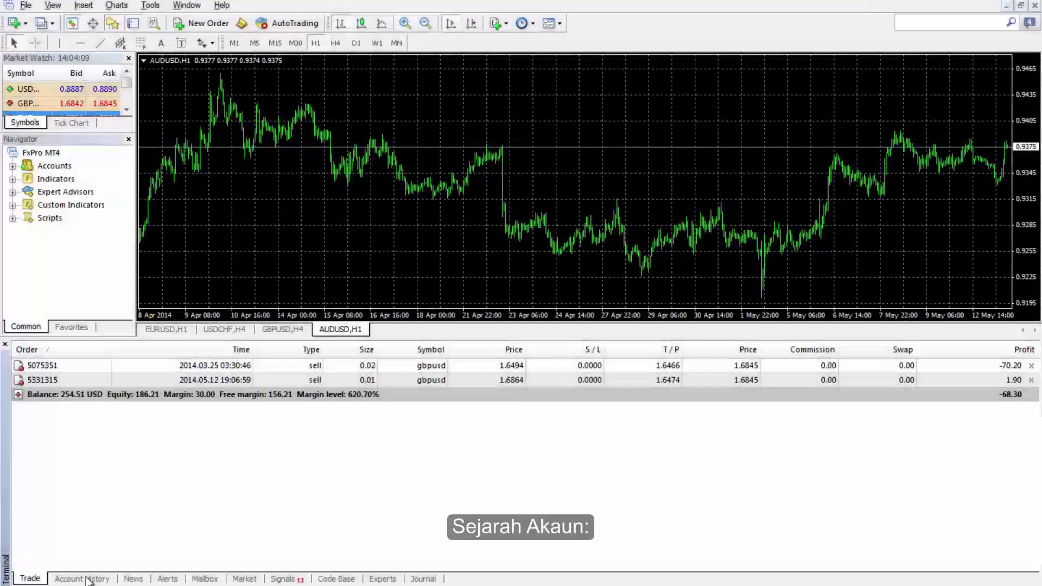
{"action": "left_click", "coordinate": [86, 578]}
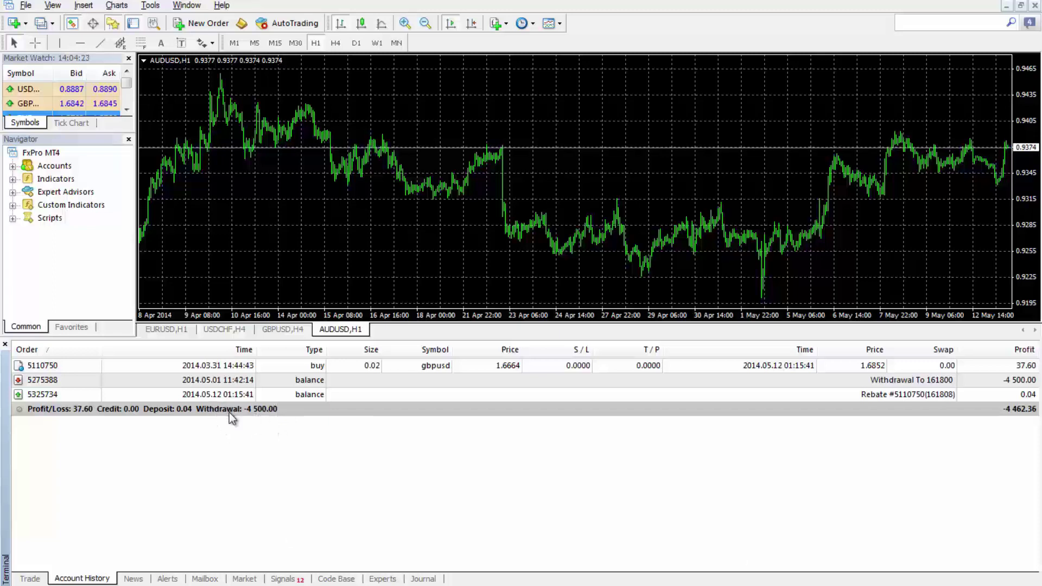
Set the account history to show all history and browse the listed transactions.
{"action": "left_click", "coordinate": [196, 386]}
{"action": "right_click", "coordinate": [185, 387]}
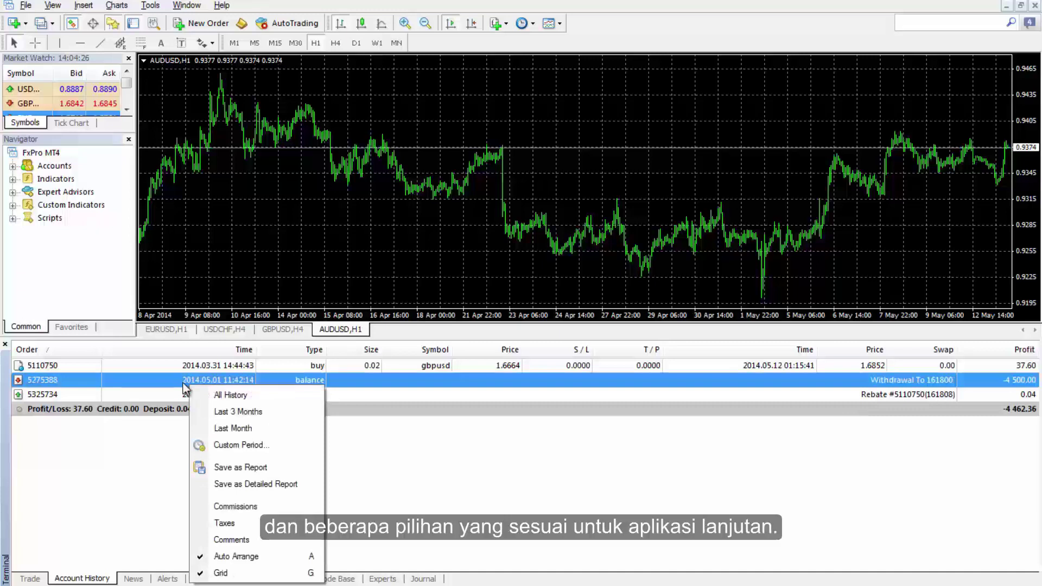
{"action": "left_click", "coordinate": [232, 395]}
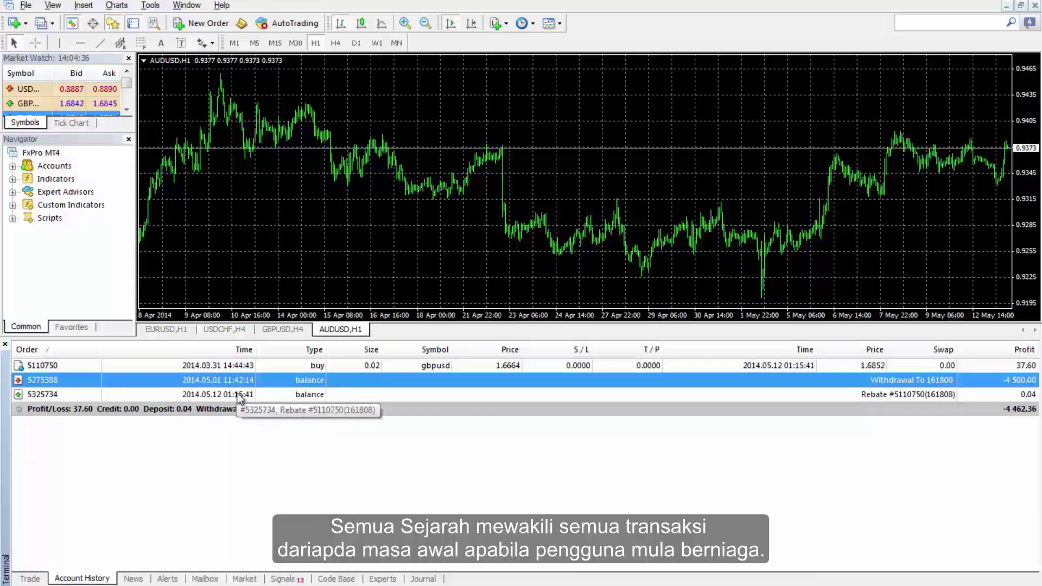
{"action": "left_click", "coordinate": [248, 450]}
{"action": "scroll", "coordinate": [248, 450], "scroll_direction": "down", "scroll_amount": 5}
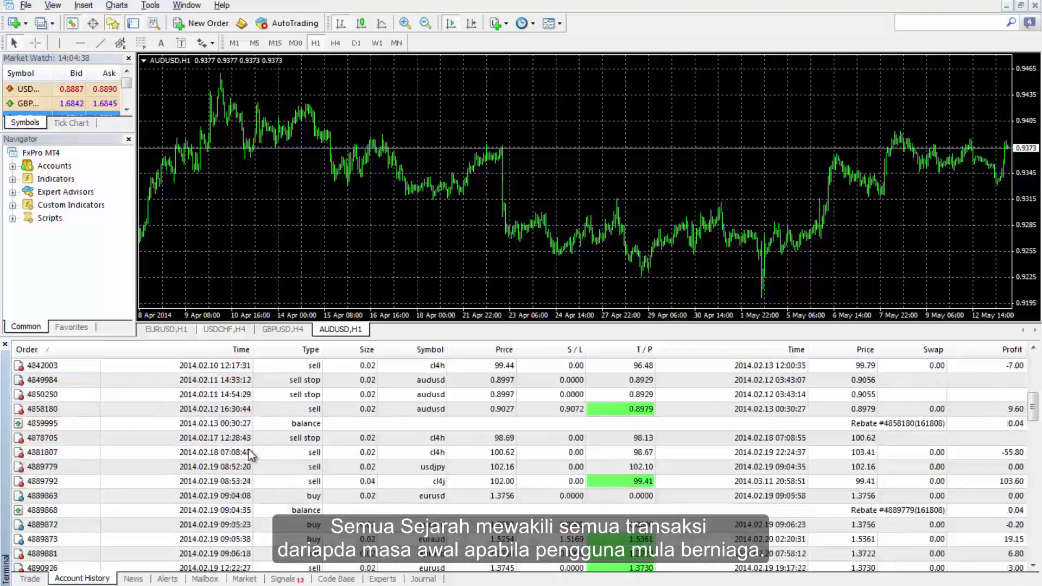
{"action": "scroll", "coordinate": [248, 449], "scroll_direction": "down", "scroll_amount": 1}
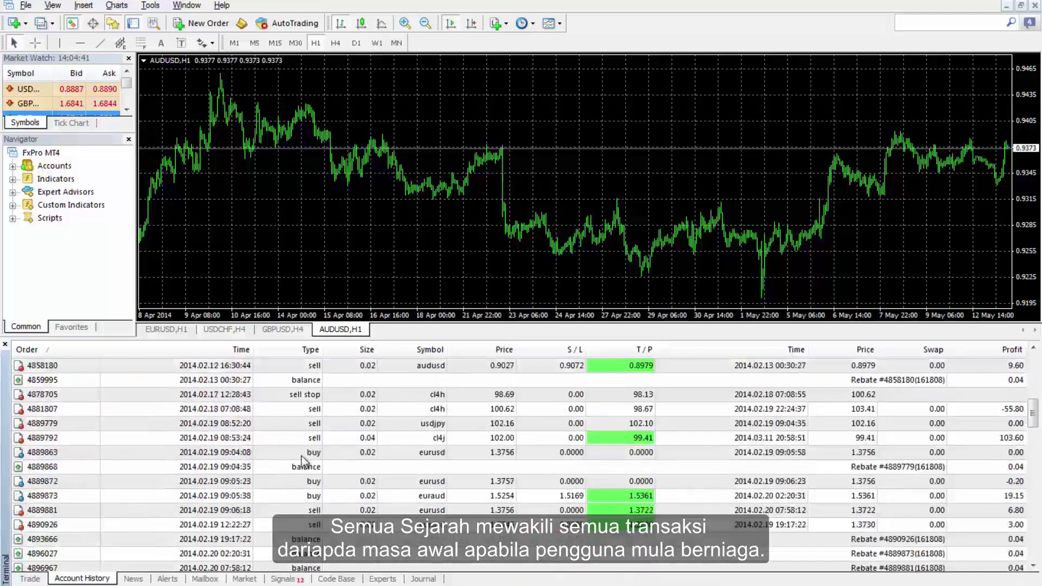
{"action": "scroll", "coordinate": [301, 456], "scroll_direction": "down", "scroll_amount": 1}
{"action": "scroll", "coordinate": [302, 456], "scroll_direction": "down", "scroll_amount": 2}
Bring up the custom period settings for the account history and look through the available period choices.
{"action": "right_click", "coordinate": [241, 400]}
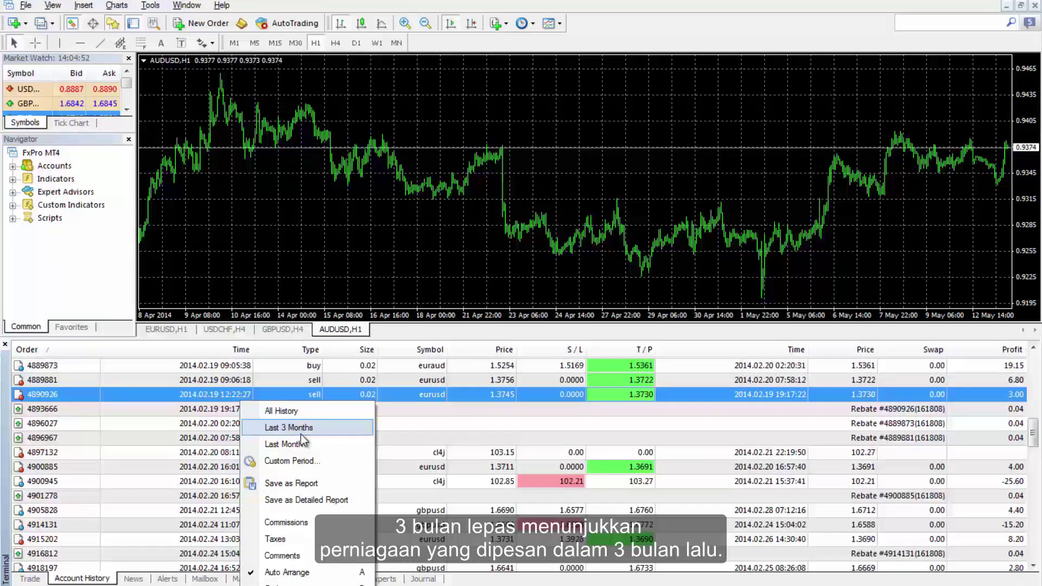
{"action": "left_click", "coordinate": [313, 465]}
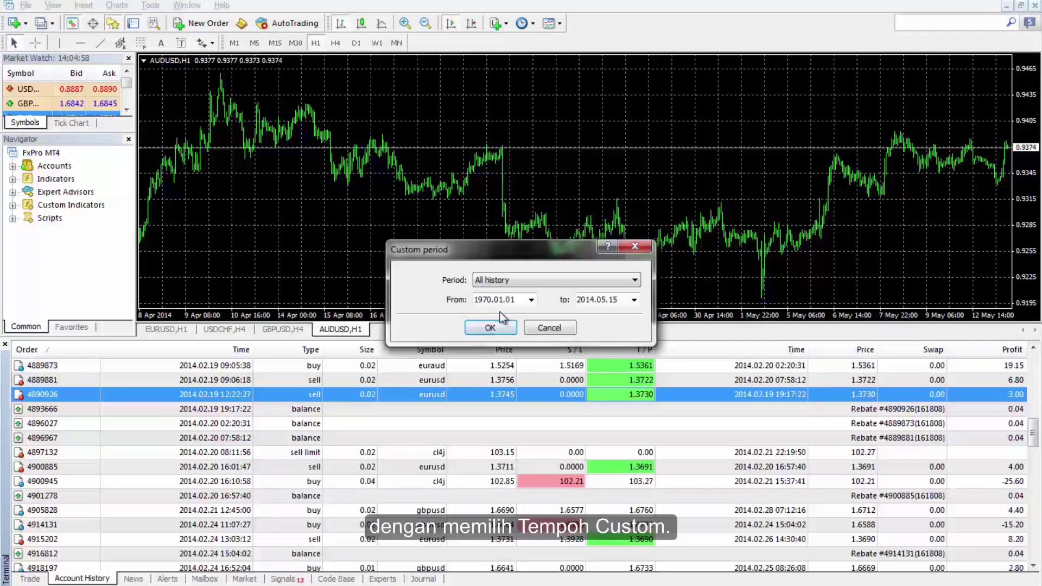
{"action": "left_click", "coordinate": [524, 283]}
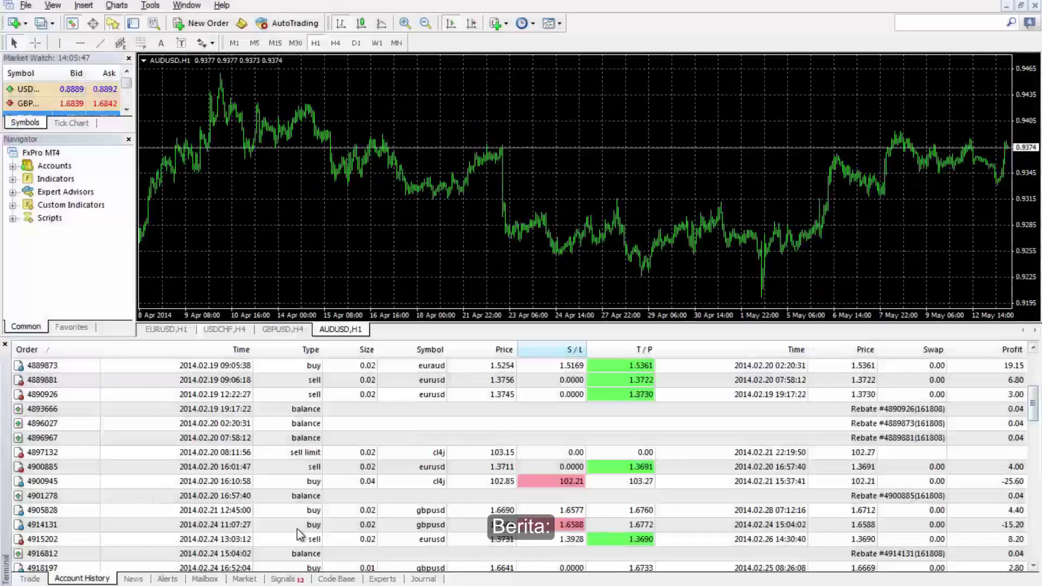
Review the market news headlines in the Terminal and select the Final 1Q GDP Read story.
{"action": "left_click", "coordinate": [140, 578]}
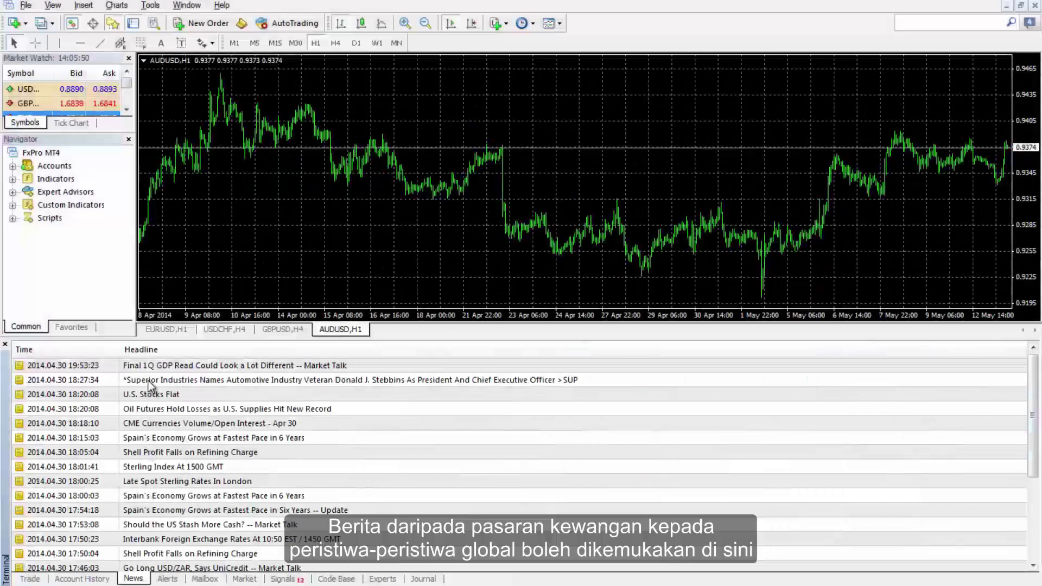
{"action": "left_click", "coordinate": [187, 366]}
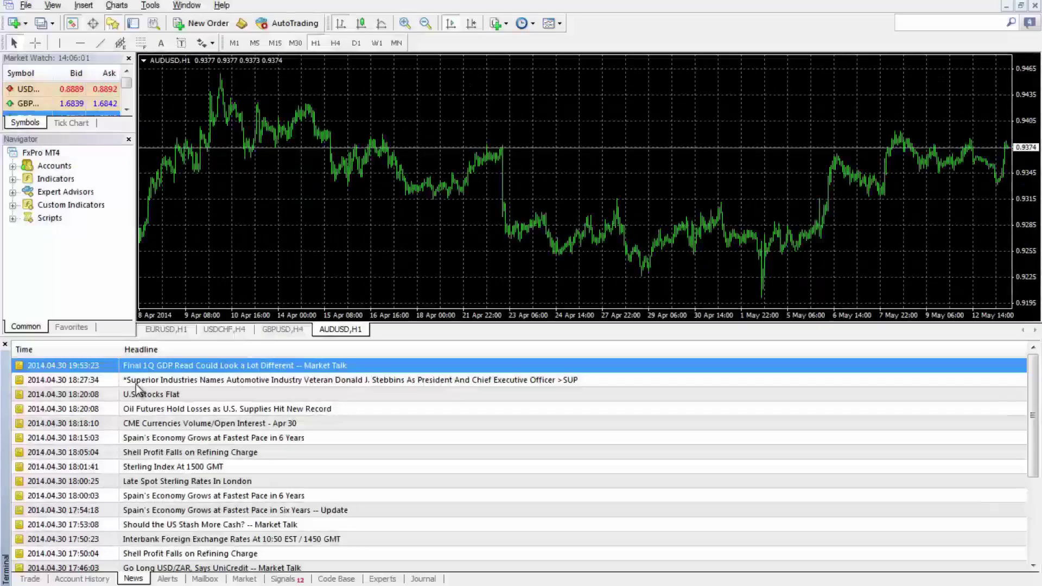
Look at the settings for creating a new alert in the Terminal, and bring up the mailbox.
{"action": "left_click", "coordinate": [168, 579]}
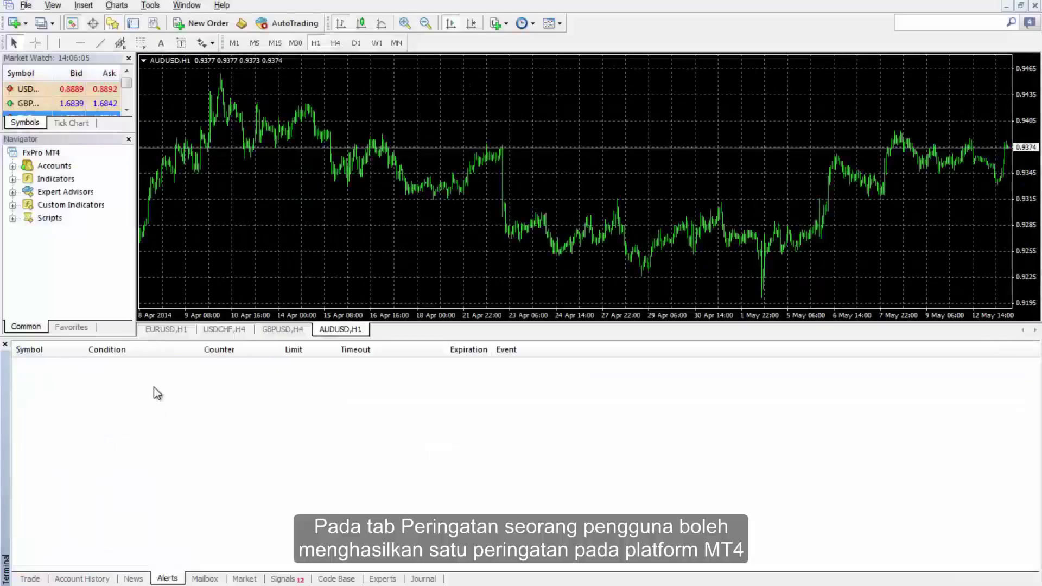
{"action": "right_click", "coordinate": [154, 387]}
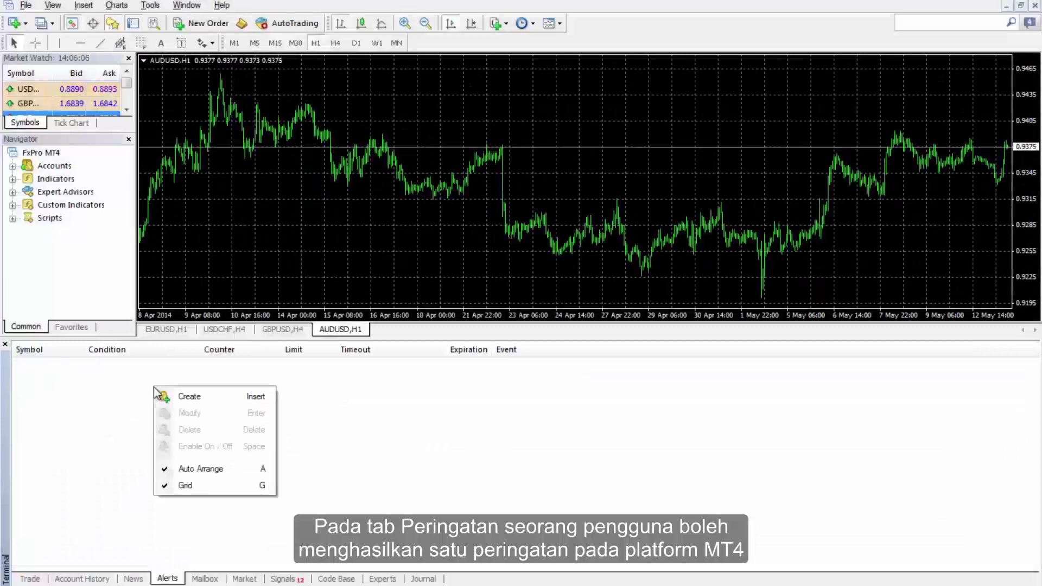
{"action": "left_click", "coordinate": [190, 398]}
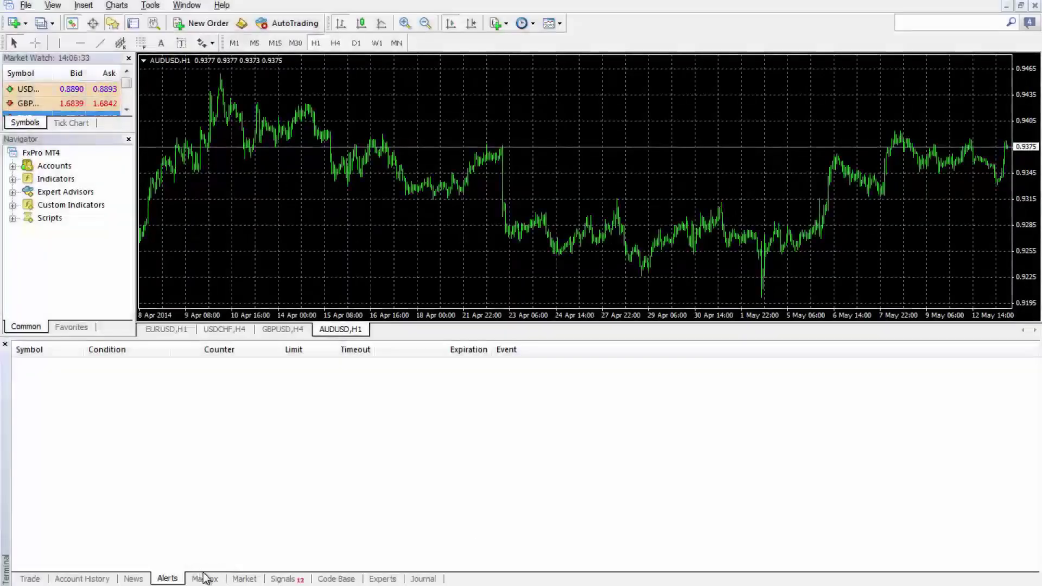
{"action": "left_click", "coordinate": [205, 578]}
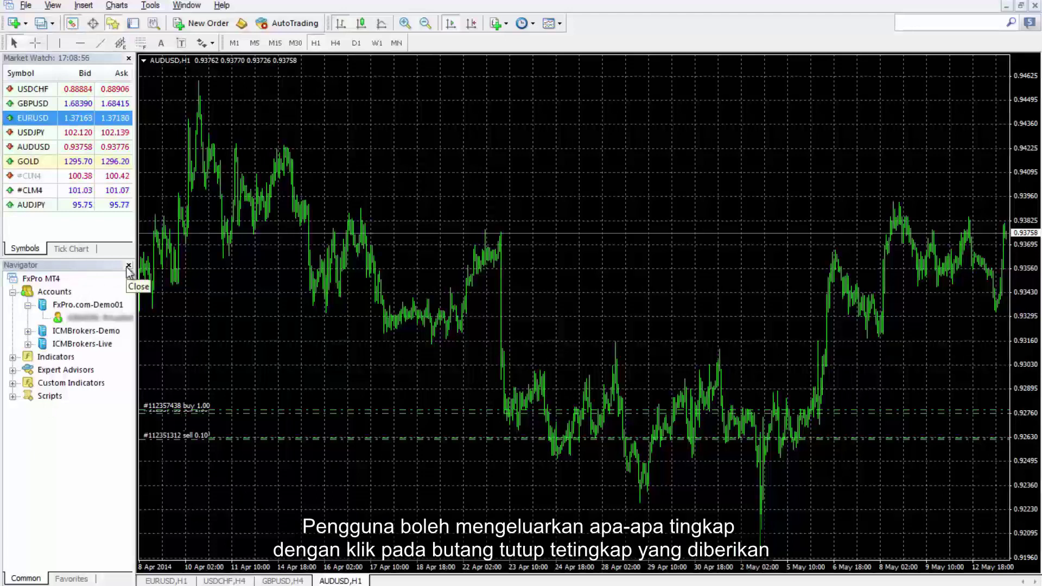
Hide and show the Navigator window several times, leaving it hidden.
{"action": "left_click", "coordinate": [113, 24]}
{"action": "left_click", "coordinate": [113, 24]}
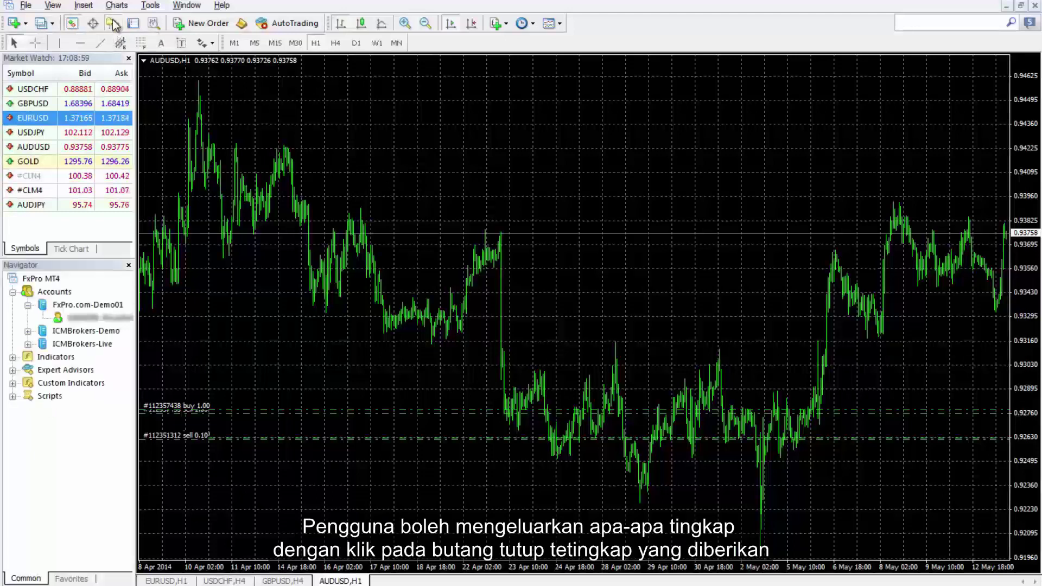
{"action": "left_click", "coordinate": [113, 24]}
{"action": "left_click", "coordinate": [113, 27]}
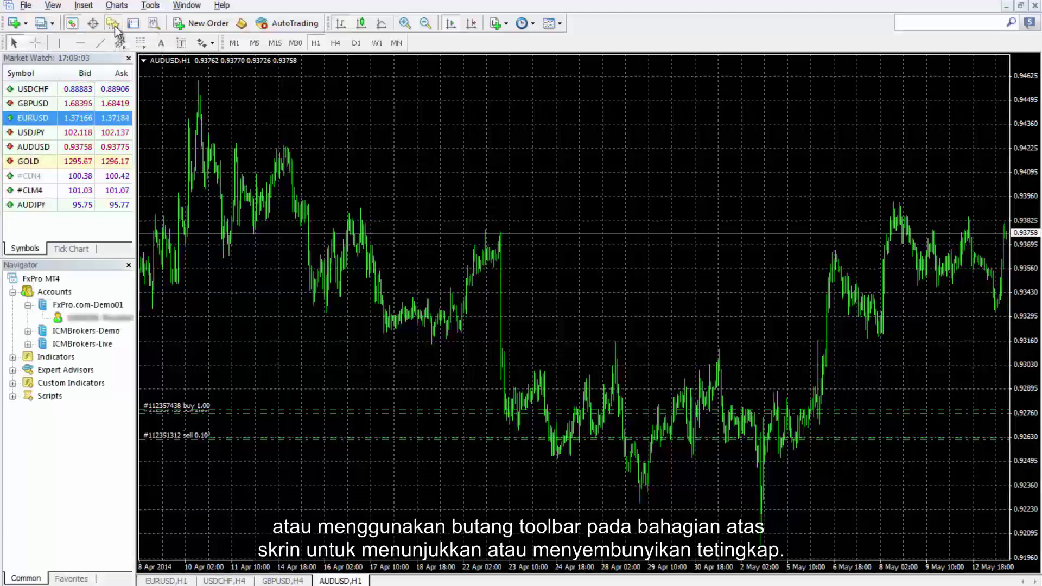
{"action": "left_click", "coordinate": [115, 27]}
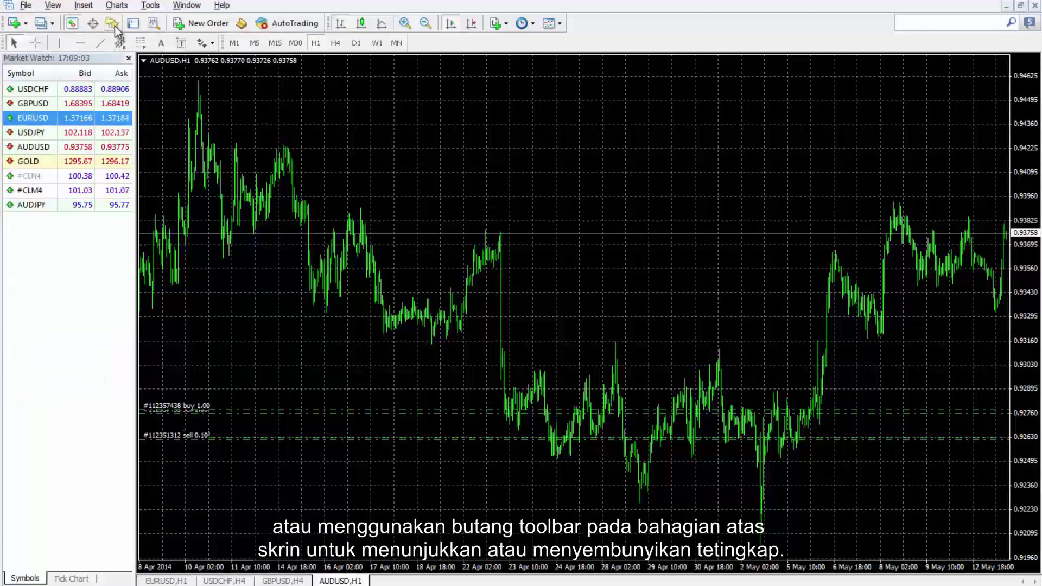
Hide and show the Market Watch window, leaving it hidden as well.
{"action": "left_click", "coordinate": [73, 26]}
{"action": "left_click", "coordinate": [73, 26]}
{"action": "left_click", "coordinate": [73, 26]}
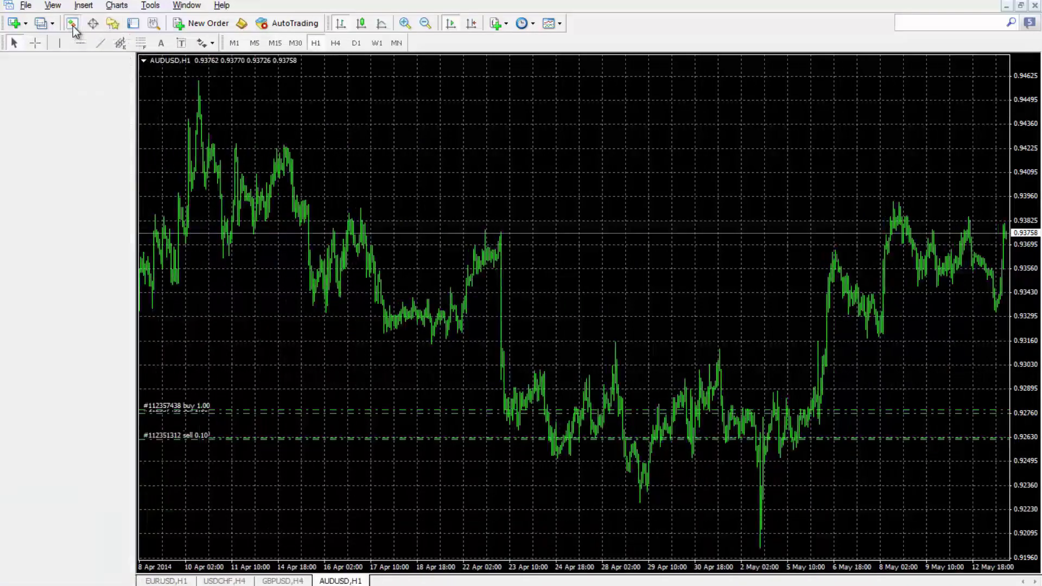
Show the Terminal, shrink its height to a few trade rows, and hide it again.
{"action": "left_click", "coordinate": [132, 25]}
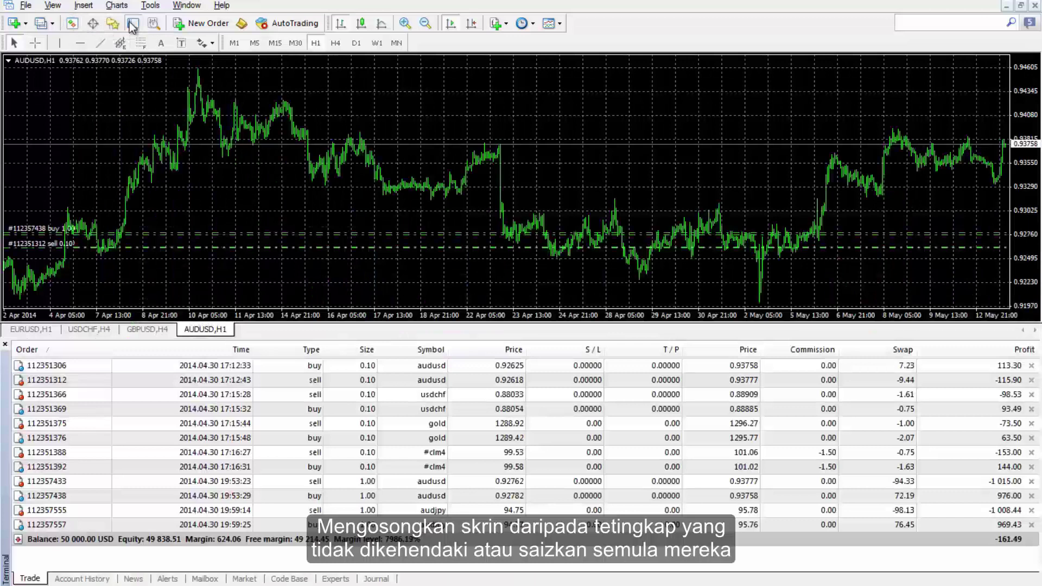
{"action": "left_click_drag", "start_coordinate": [425, 337], "coordinate": [432, 470]}
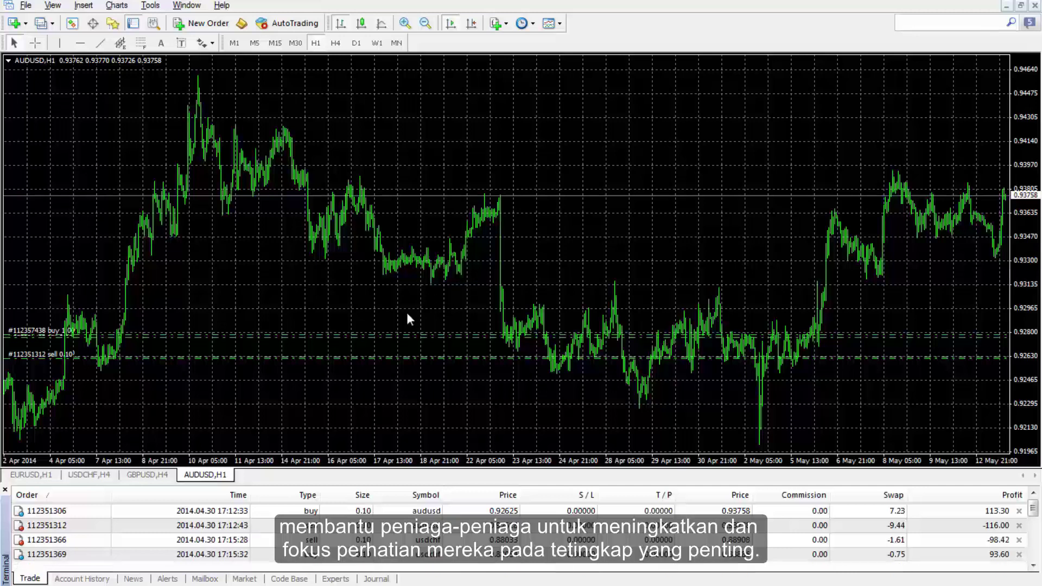
{"action": "left_click", "coordinate": [133, 24]}
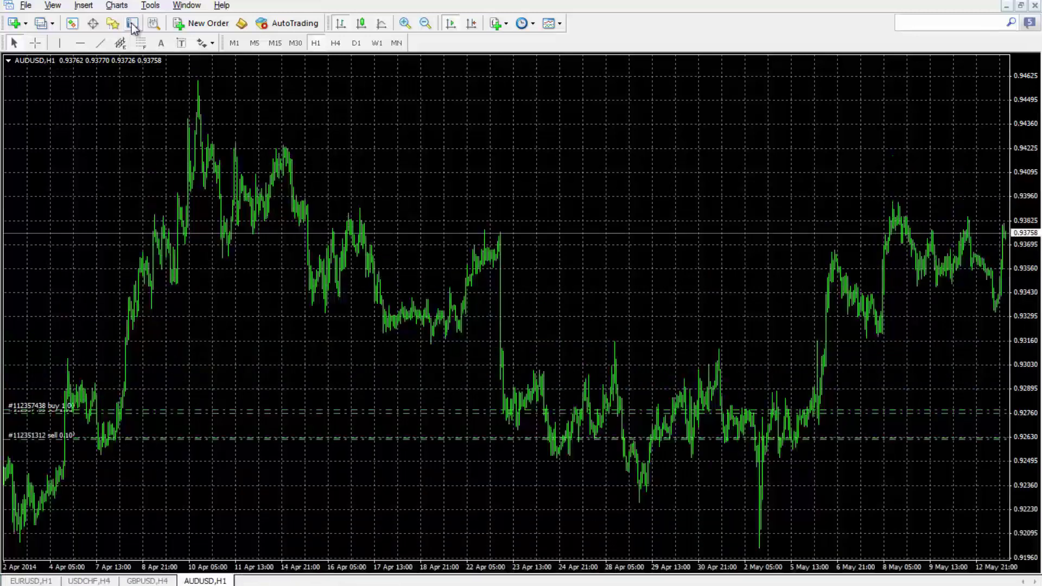
Look at the new order form for AUDUSD and close it without placing a trade.
{"action": "left_click", "coordinate": [199, 25]}
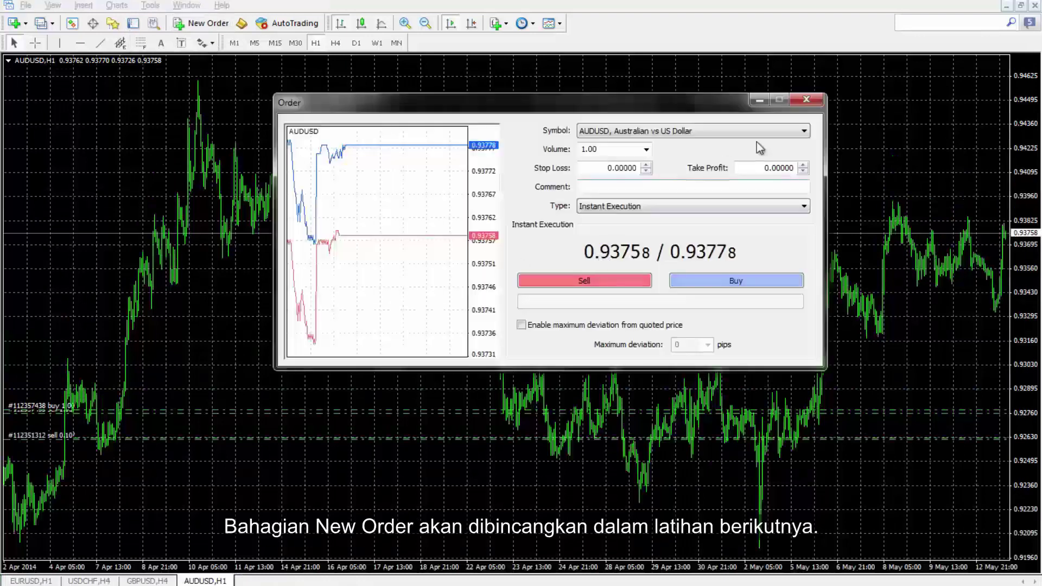
{"action": "left_click", "coordinate": [800, 103]}
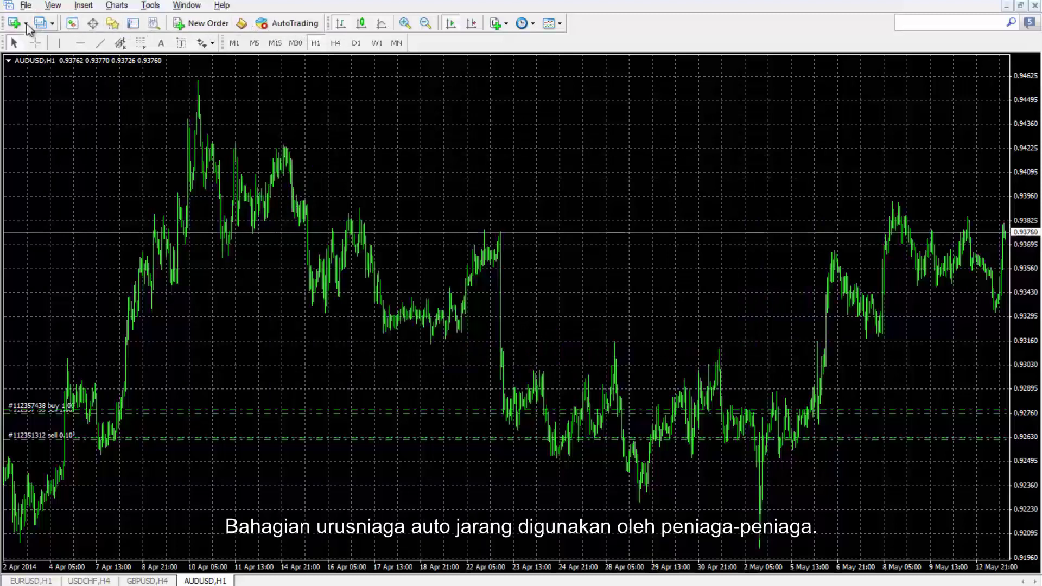
Customize the Standard toolbar by removing AutoTrading, MetaEditor, Strategy Tester and Data Window.
{"action": "right_click", "coordinate": [243, 30]}
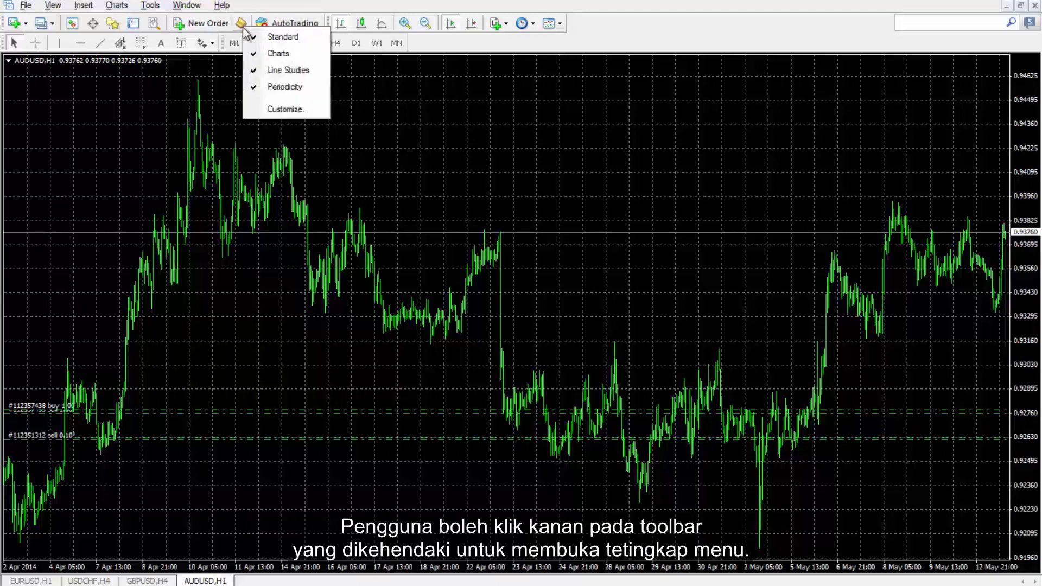
{"action": "left_click", "coordinate": [271, 110]}
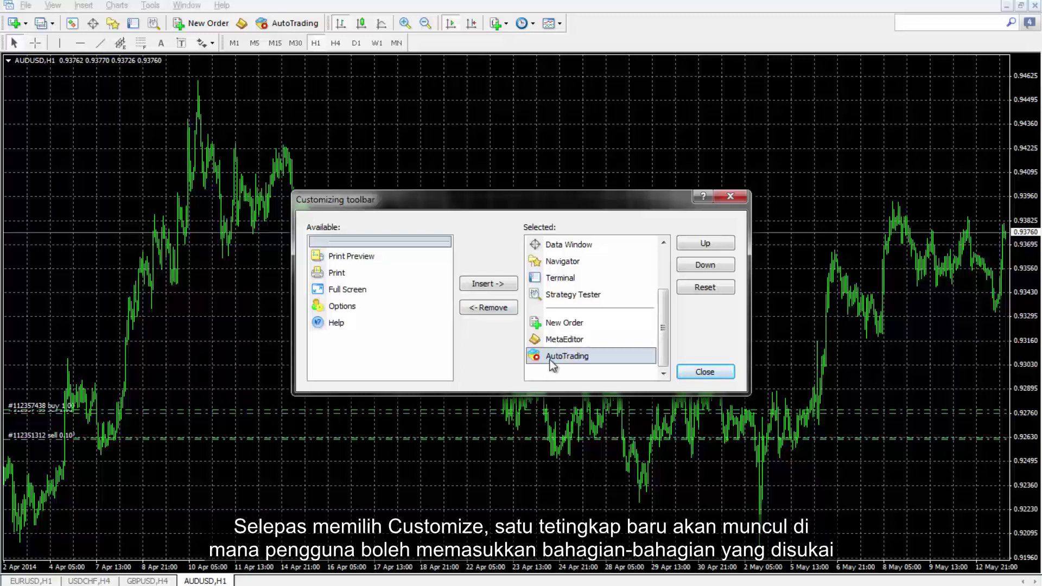
{"action": "left_click", "coordinate": [502, 307]}
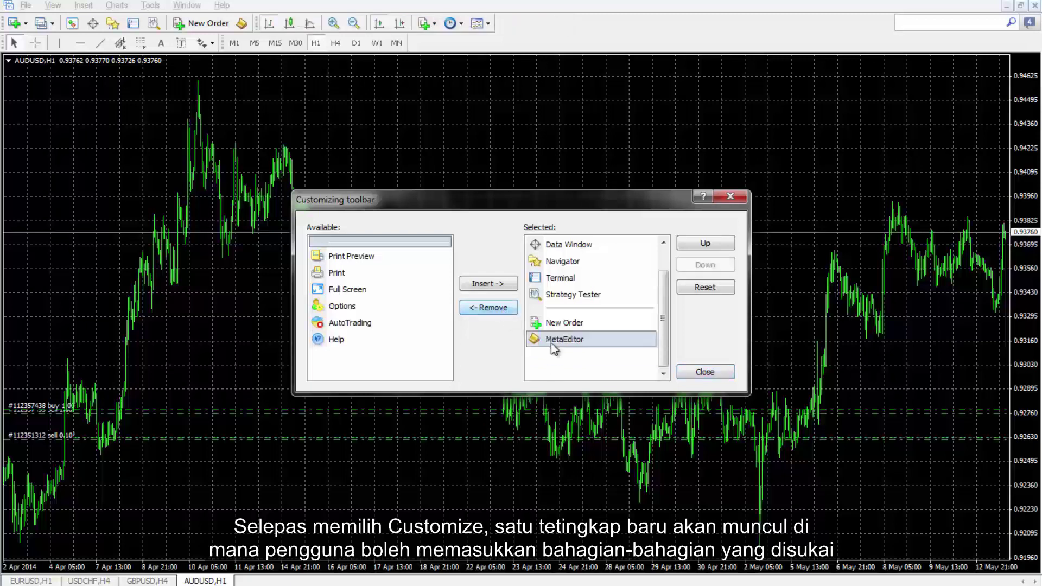
{"action": "left_click", "coordinate": [489, 307]}
{"action": "key", "text": "Up"}
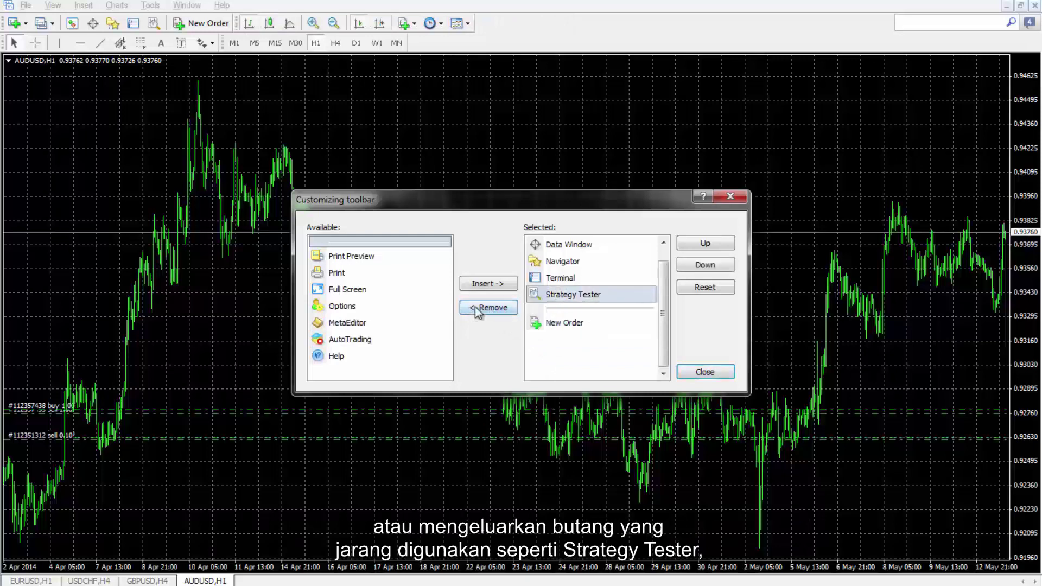
{"action": "left_click", "coordinate": [476, 308]}
{"action": "key", "text": "Up"}
{"action": "key", "text": "Up"}
{"action": "key", "text": "Up"}
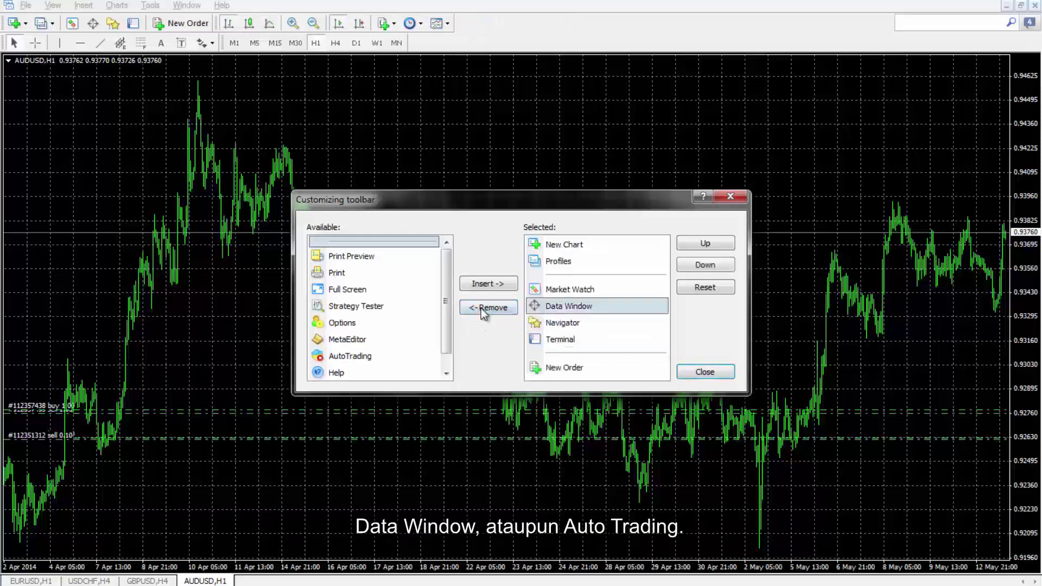
{"action": "left_click", "coordinate": [484, 307]}
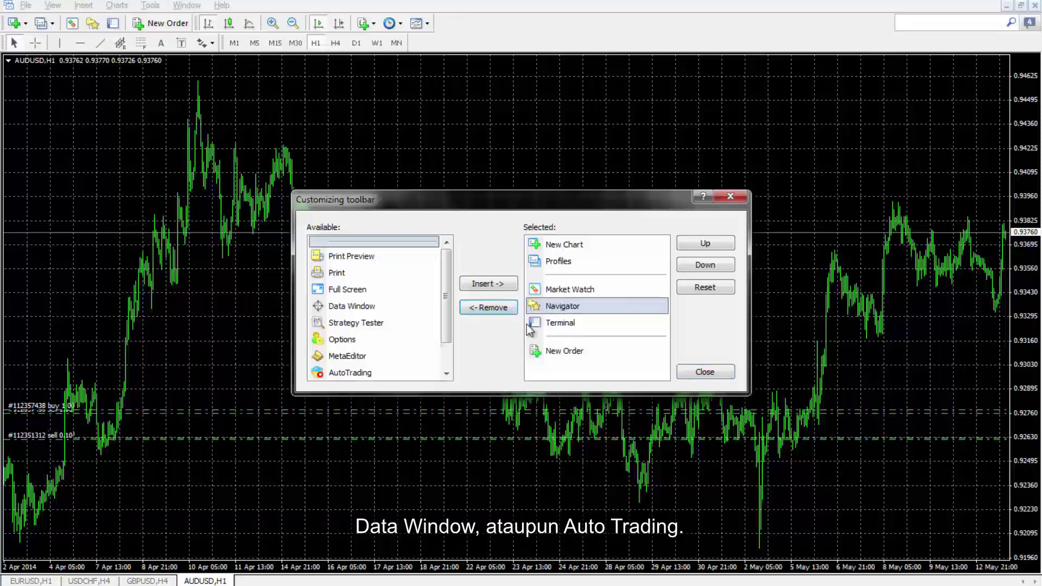
{"action": "left_click", "coordinate": [697, 374]}
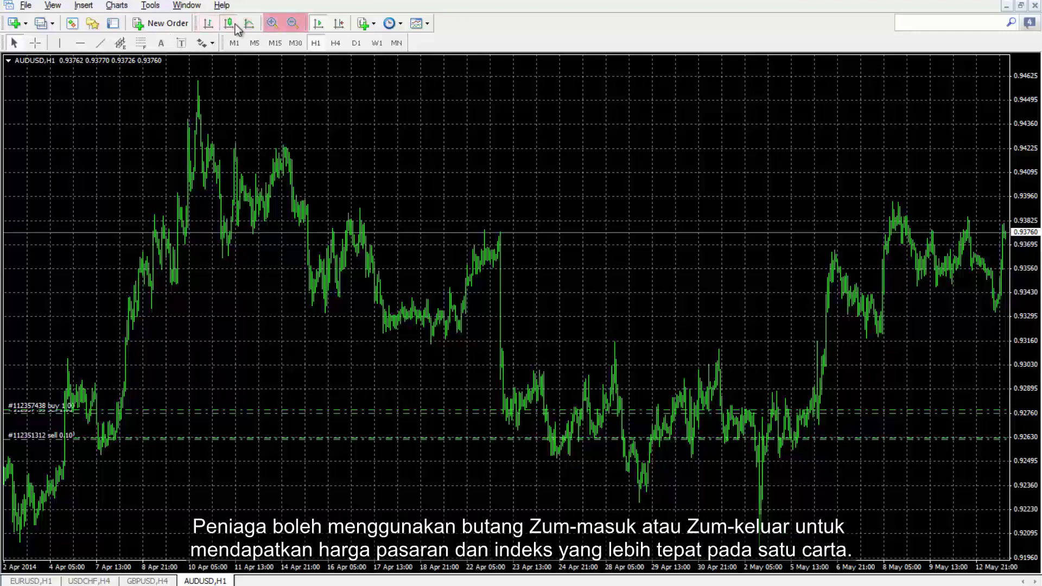
Display the AUDUSD chart as candlesticks, zoomed in for more detail and back out by one level.
{"action": "left_click", "coordinate": [279, 24]}
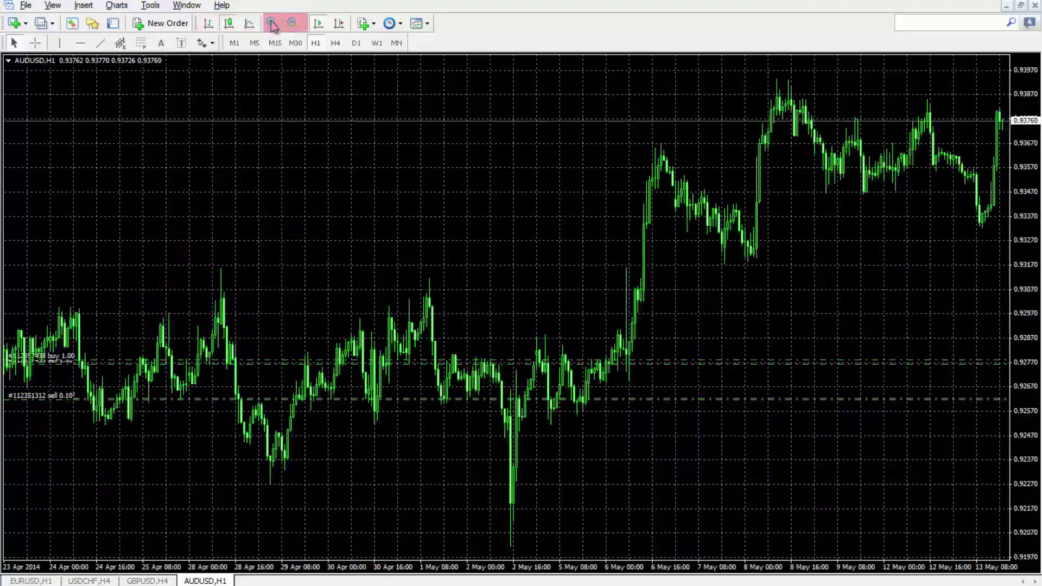
{"action": "left_click", "coordinate": [272, 24]}
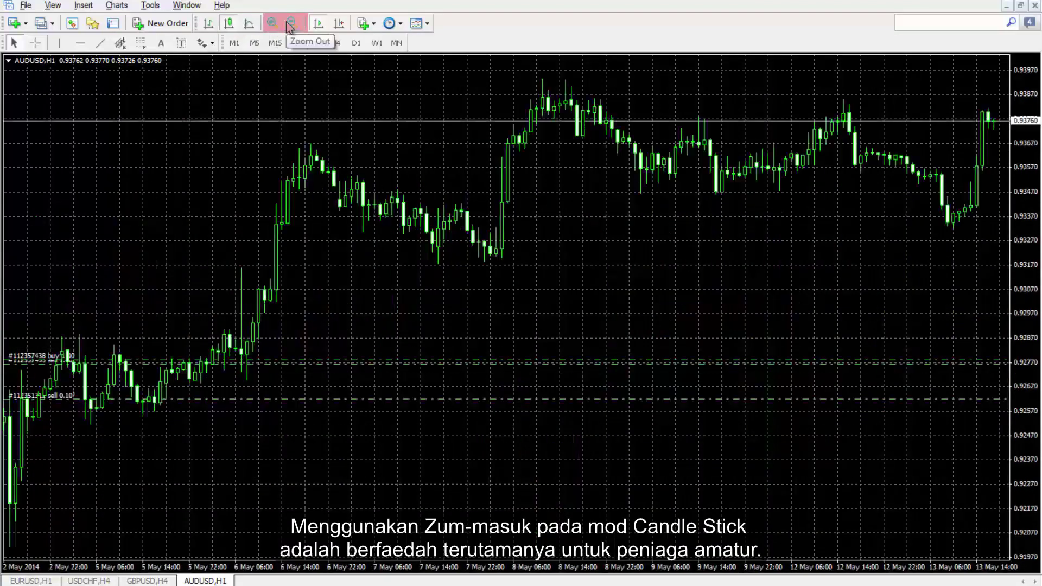
{"action": "left_click", "coordinate": [289, 24]}
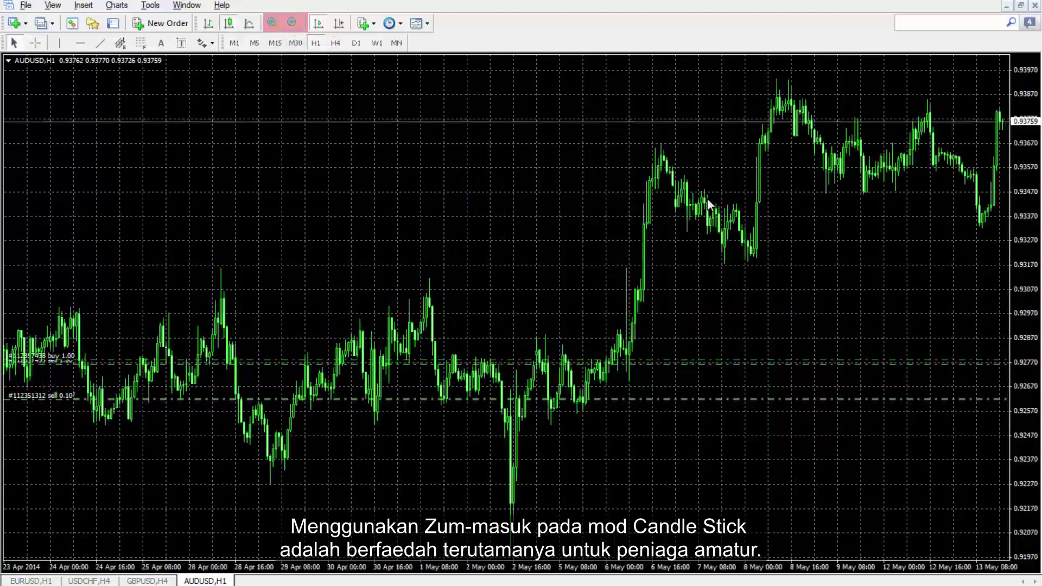
Turn off automatic scrolling on the AUDUSD chart and browse back to the late March 2014 prices.
{"action": "left_click", "coordinate": [320, 28]}
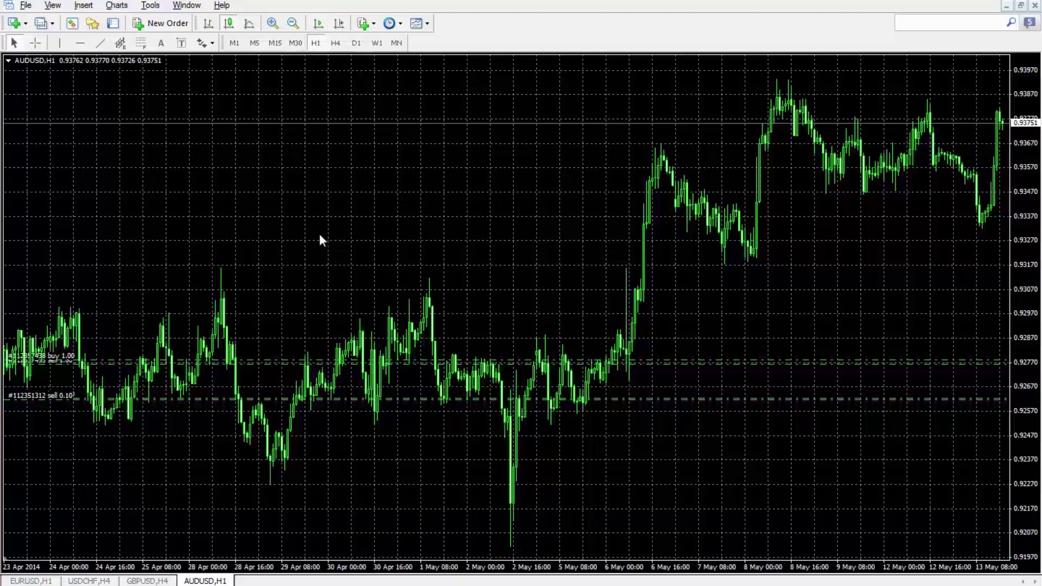
{"action": "key", "text": "Page_Up"}
{"action": "scroll", "coordinate": [300, 234], "scroll_direction": "up", "scroll_amount": 3}
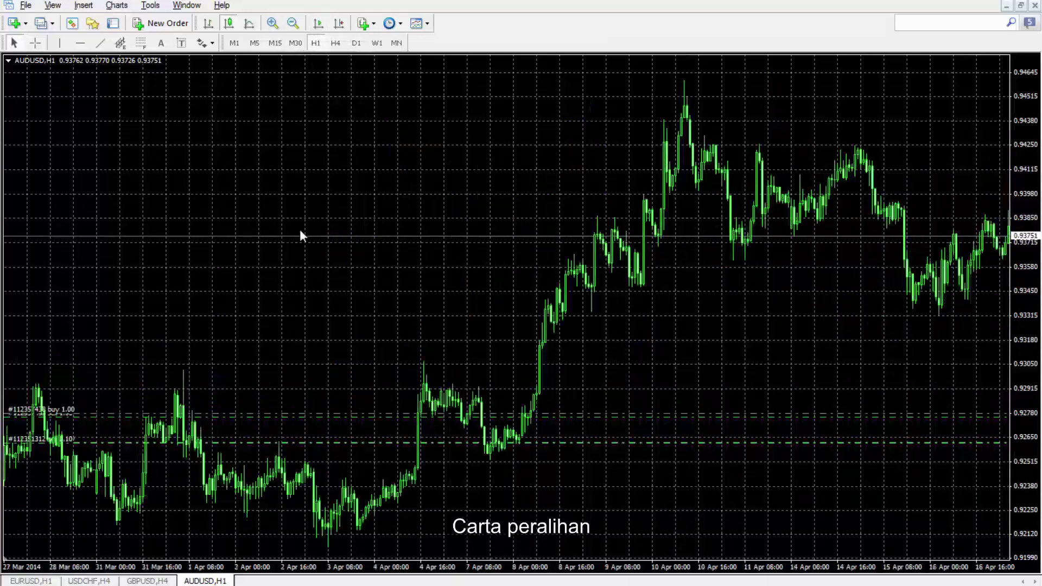
Toggle Chart Shift on the AUDUSD chart, leaving it enabled with free space after the latest price.
{"action": "left_click", "coordinate": [337, 25]}
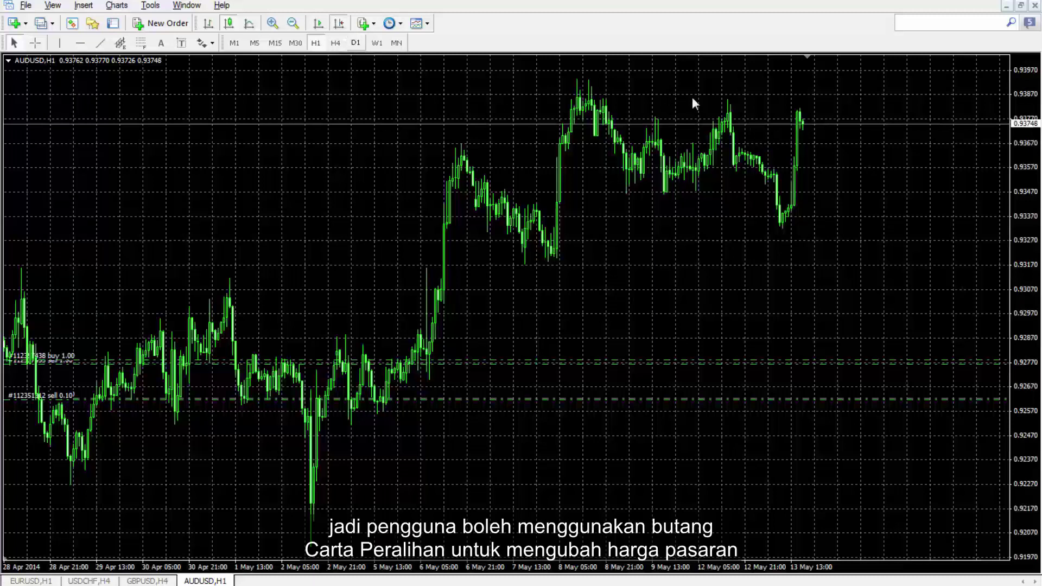
{"action": "left_click", "coordinate": [339, 24]}
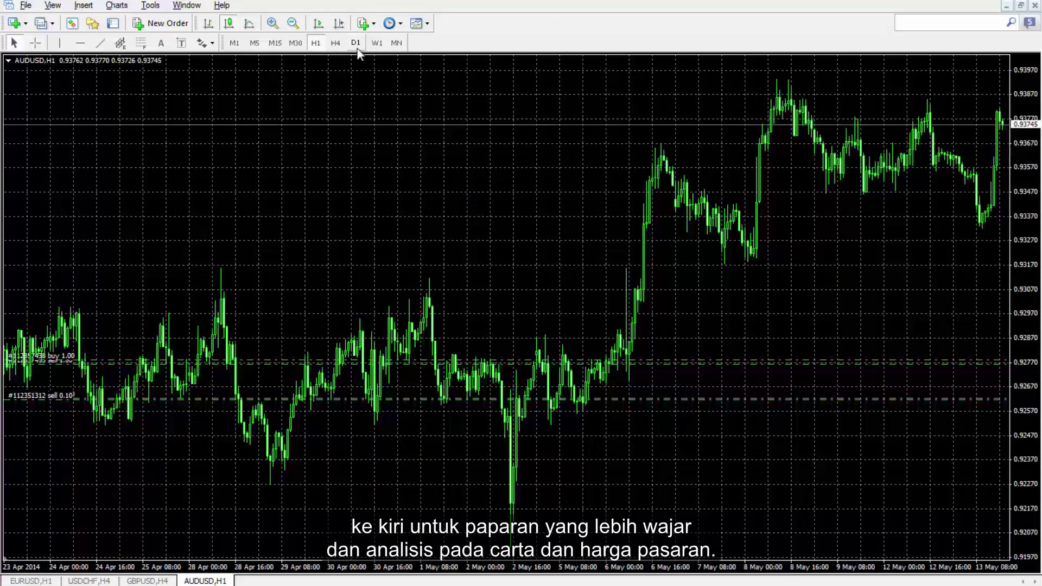
{"action": "left_click", "coordinate": [339, 24]}
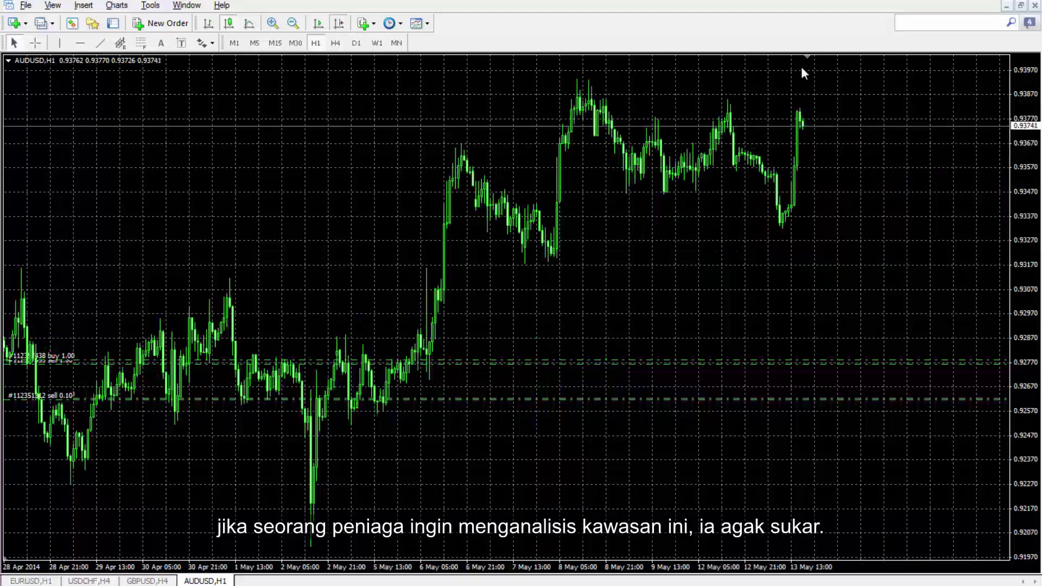
Hide the AUDUSD chart's grid and move the chart shift marker closer to the price scale.
{"action": "right_click", "coordinate": [777, 92]}
{"action": "left_click", "coordinate": [809, 235]}
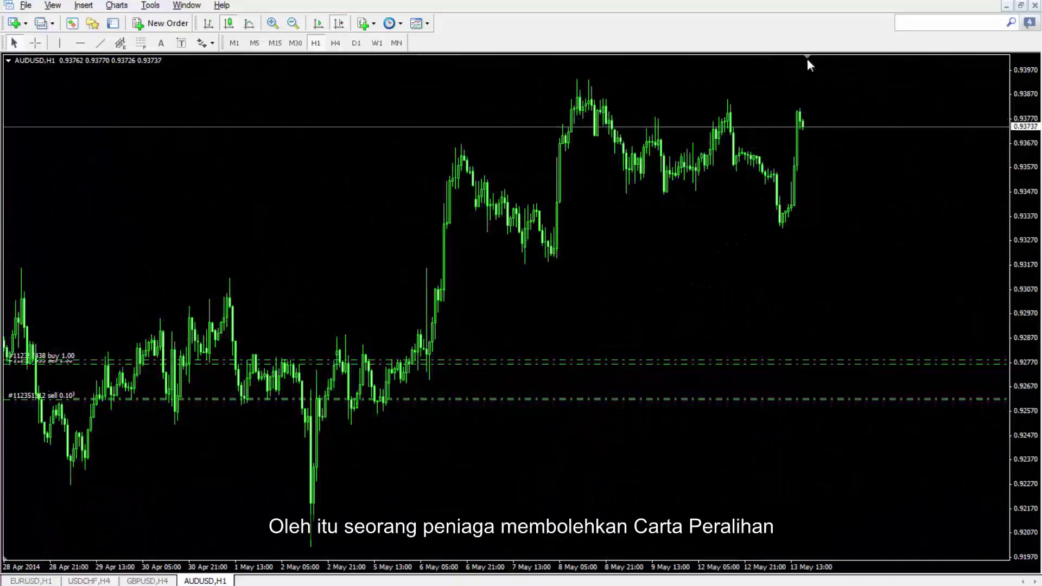
{"action": "left_click_drag", "start_coordinate": [807, 55], "coordinate": [857, 57]}
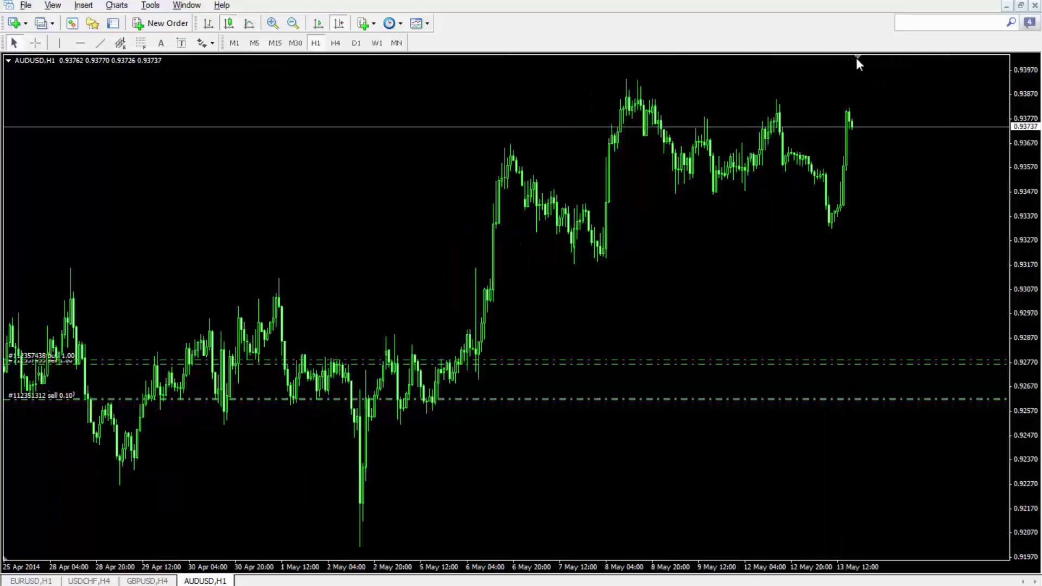
Move the AUDUSD chart's shift marker slightly further away from the price scale.
{"action": "mouse_move", "coordinate": [855, 56]}
{"action": "left_mouse_down"}
{"action": "mouse_move", "coordinate": [770, 67]}
{"action": "mouse_move", "coordinate": [787, 53]}
{"action": "mouse_move", "coordinate": [846, 56]}
{"action": "left_mouse_up"}
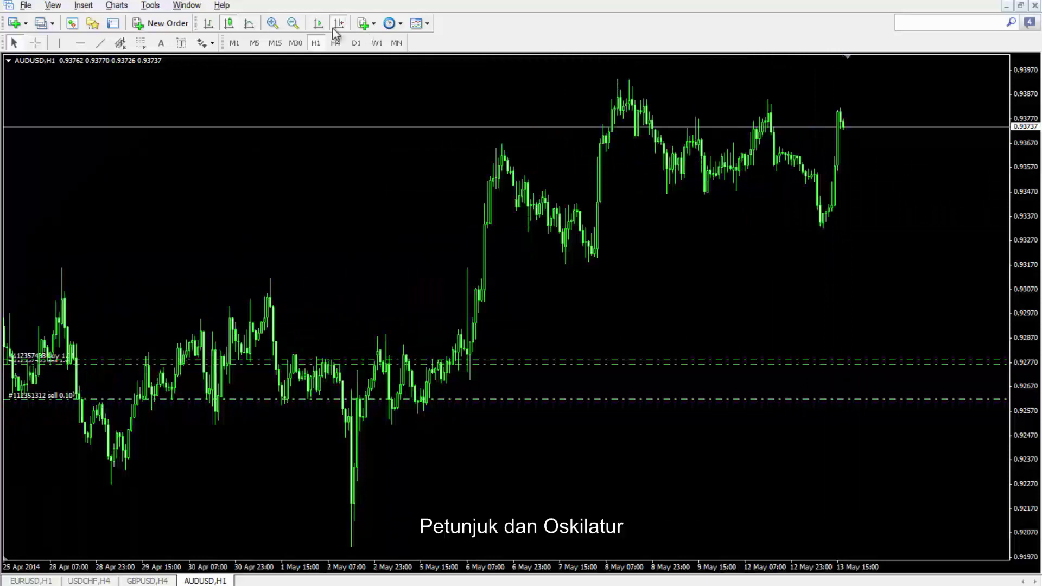
Add the Commodity Channel Index trend indicator to the AUDUSD chart with period 14 applied to Typical Price (HLC/3).
{"action": "left_click", "coordinate": [363, 24]}
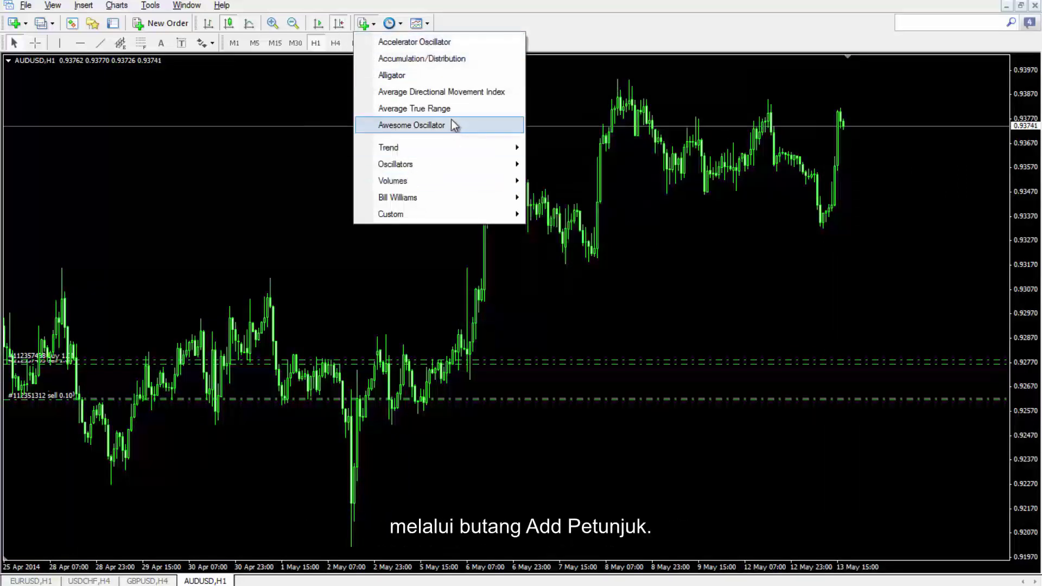
{"action": "mouse_move", "coordinate": [458, 147]}
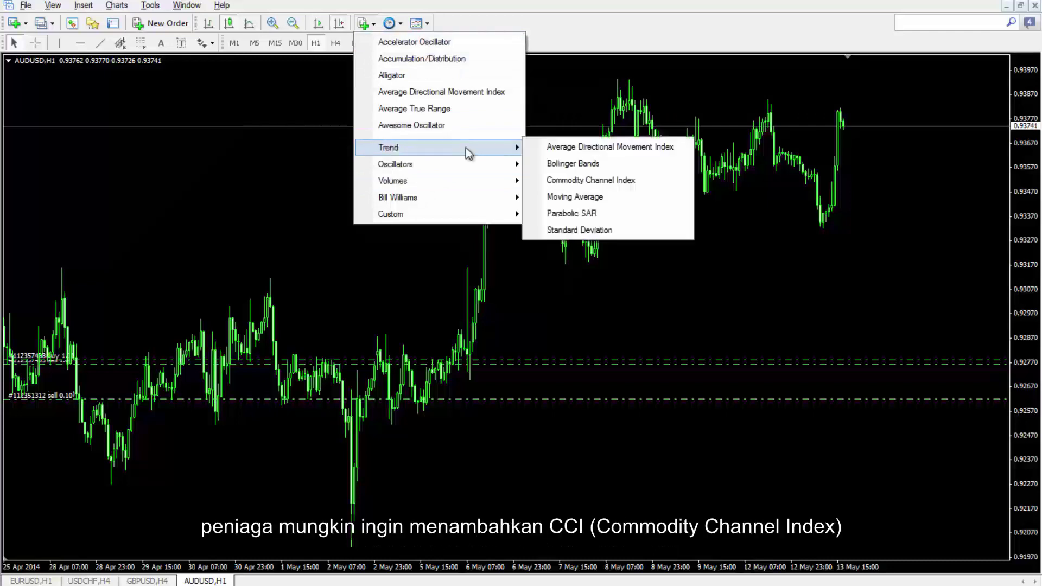
{"action": "left_click", "coordinate": [547, 180]}
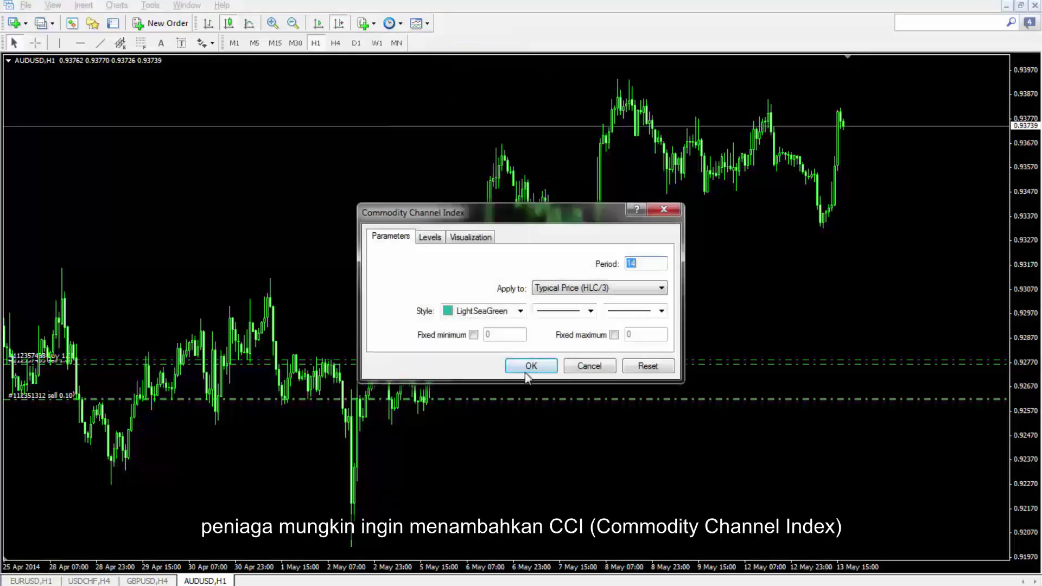
{"action": "left_click", "coordinate": [530, 368]}
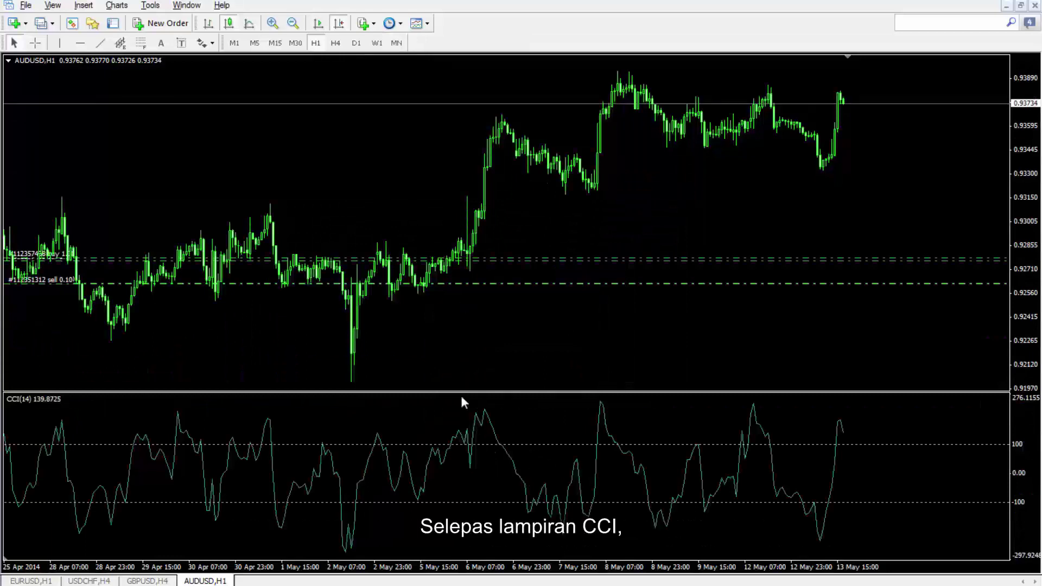
Shrink the CCI indicator window's height and add a level at 0.0 in the indicator's properties.
{"action": "left_click_drag", "start_coordinate": [461, 391], "coordinate": [462, 500]}
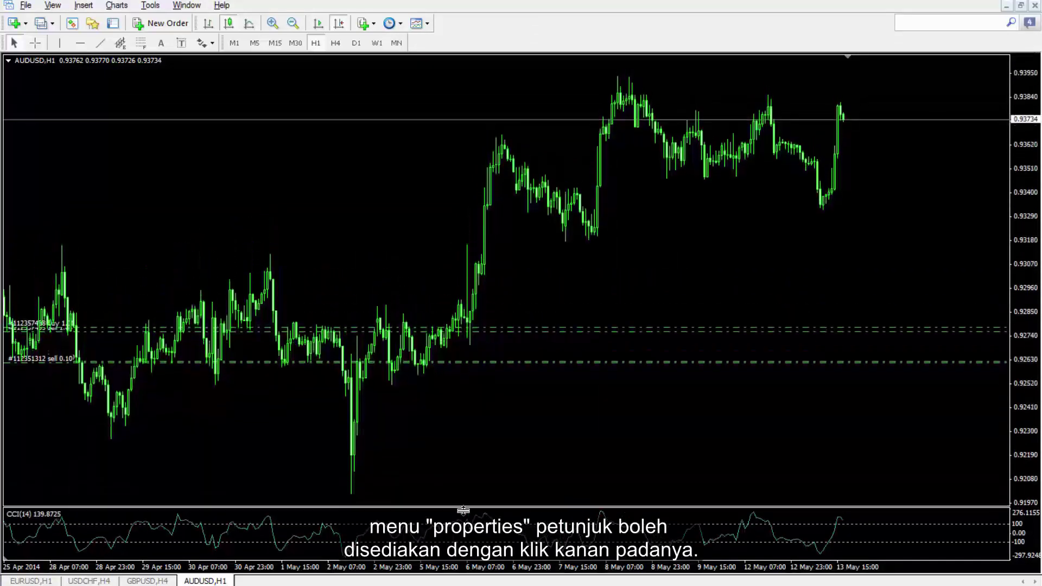
{"action": "right_click", "coordinate": [495, 519]}
{"action": "left_click", "coordinate": [508, 524]}
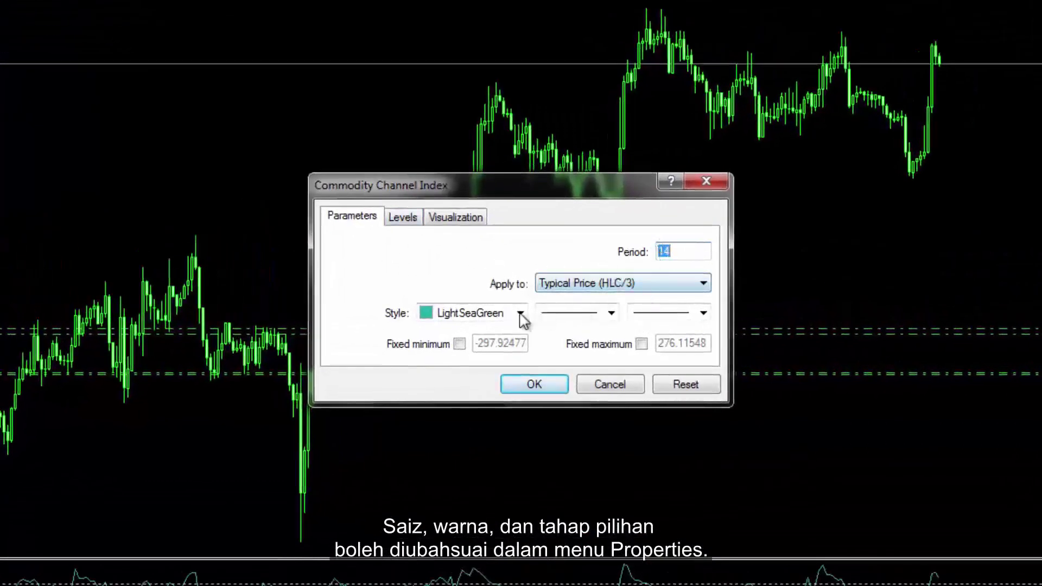
{"action": "left_click", "coordinate": [401, 218]}
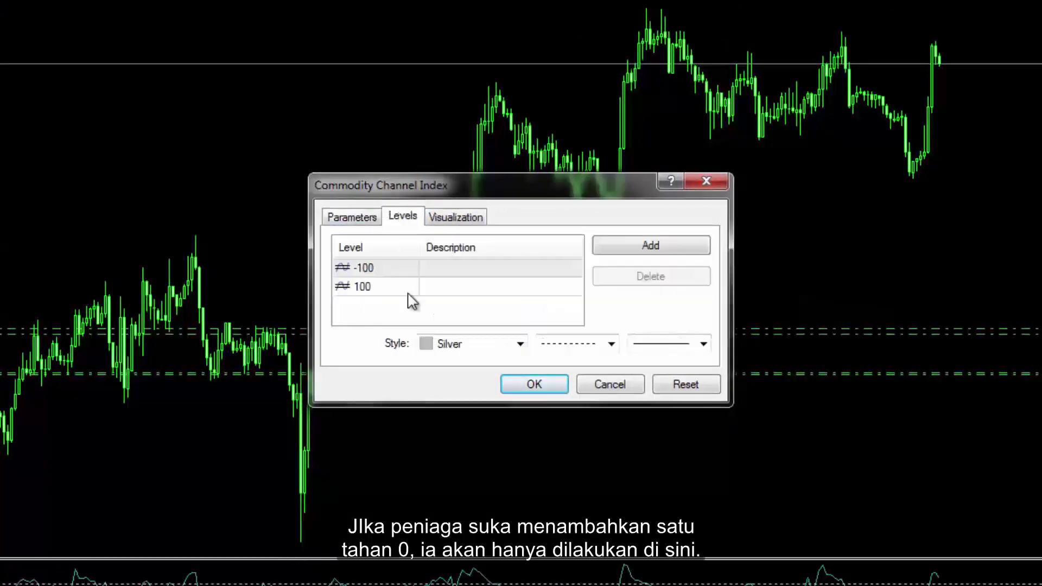
{"action": "left_click", "coordinate": [627, 250]}
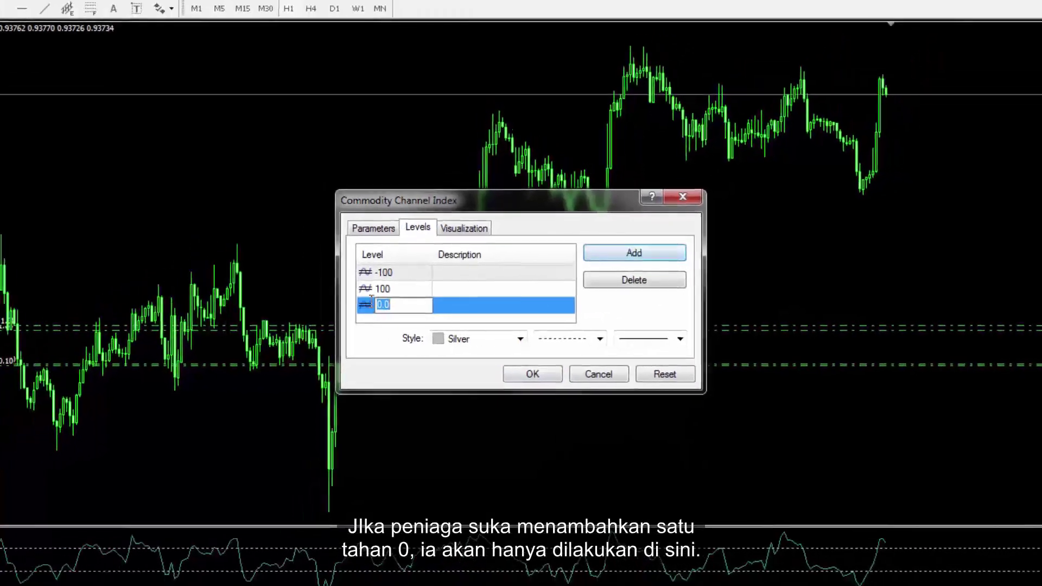
{"action": "left_click", "coordinate": [533, 383]}
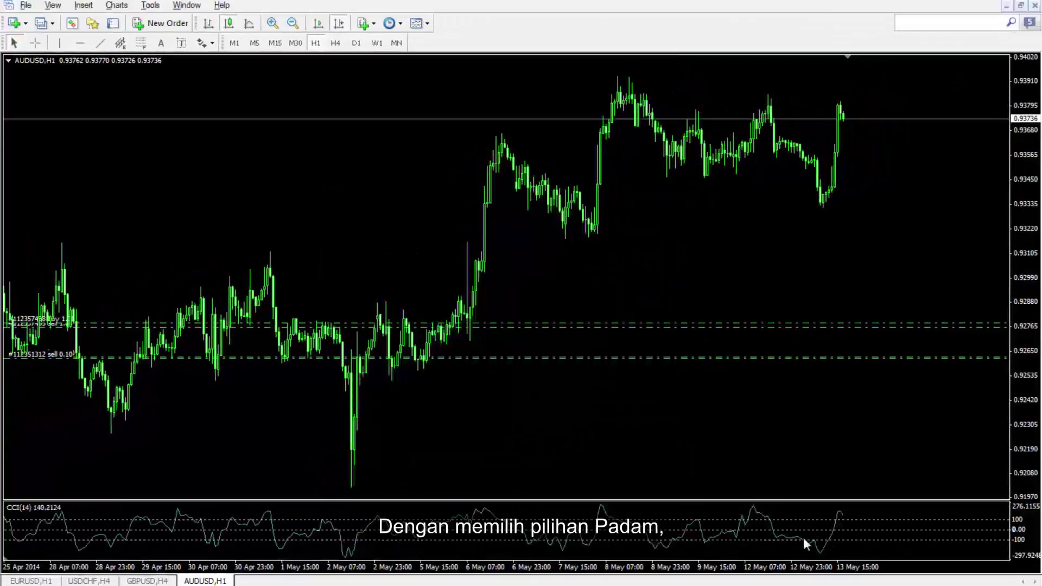
Delete the CCI indicator from the AUDUSD chart.
{"action": "right_click", "coordinate": [688, 534]}
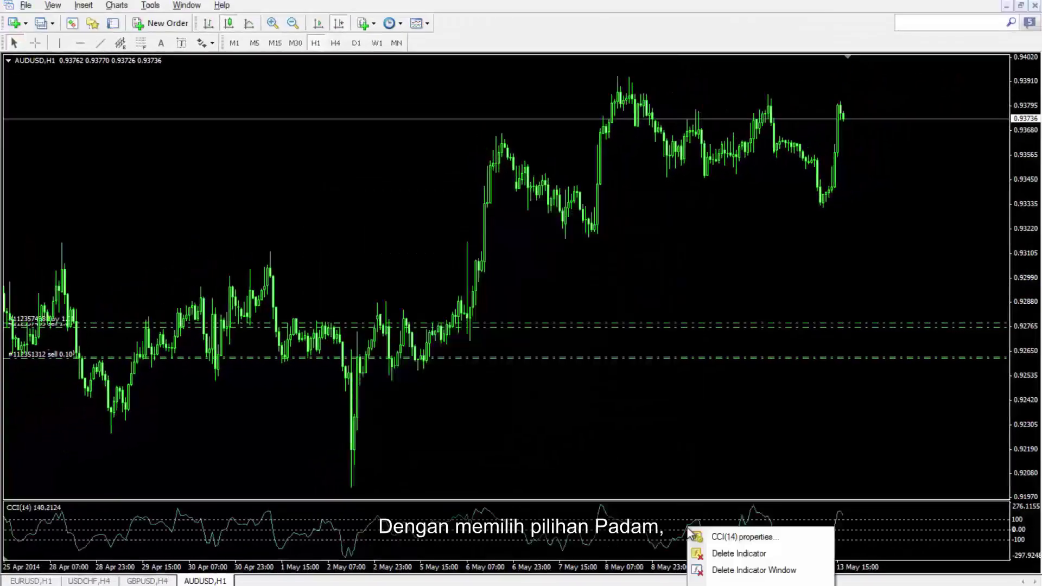
{"action": "left_click", "coordinate": [711, 554]}
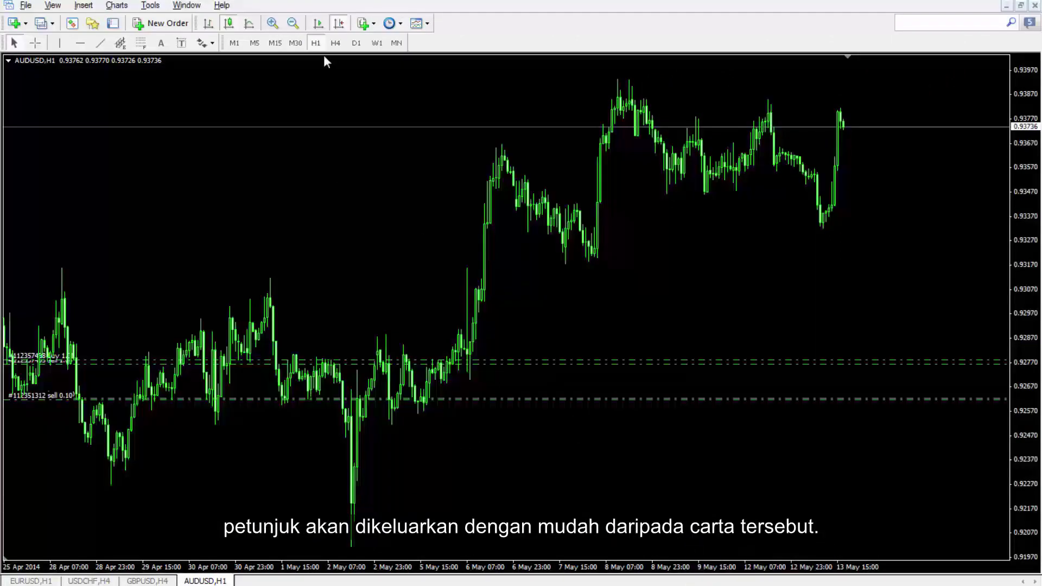
Review the available timeframes and switch the AUDUSD chart to the 4-hour (H4) timeframe.
{"action": "left_click", "coordinate": [399, 24]}
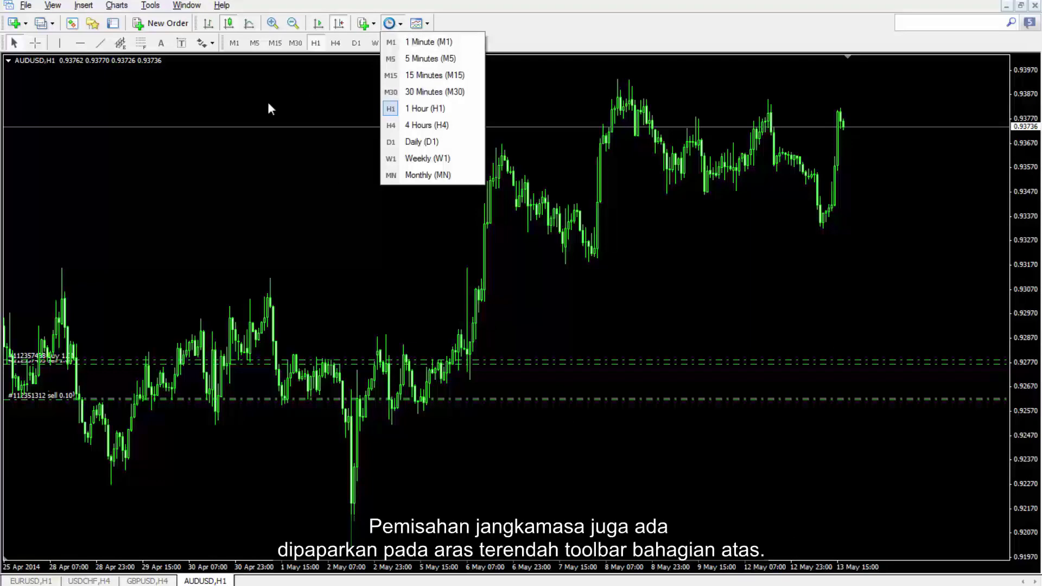
{"action": "left_click", "coordinate": [269, 58]}
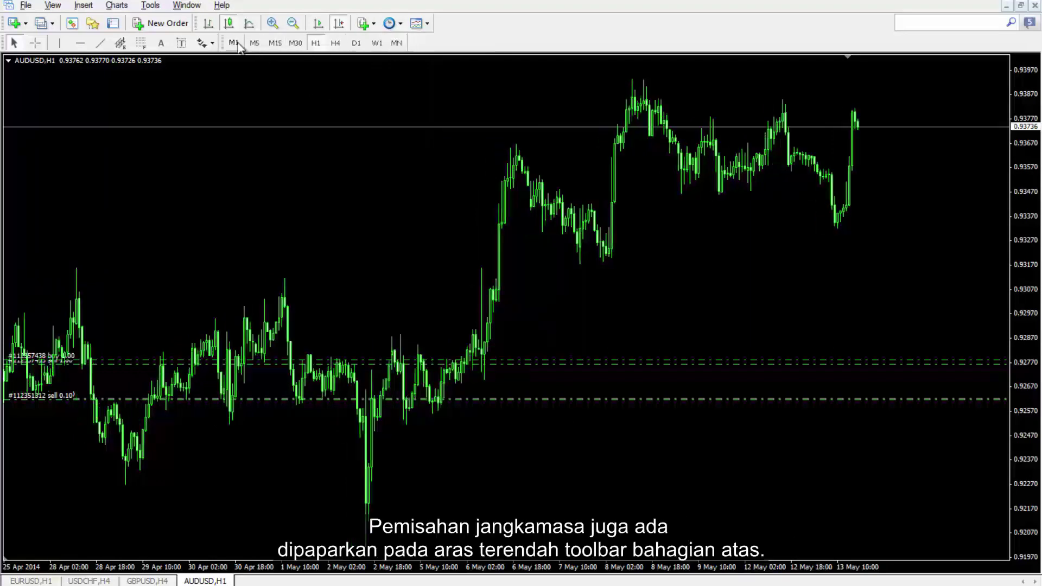
{"action": "left_click", "coordinate": [417, 25]}
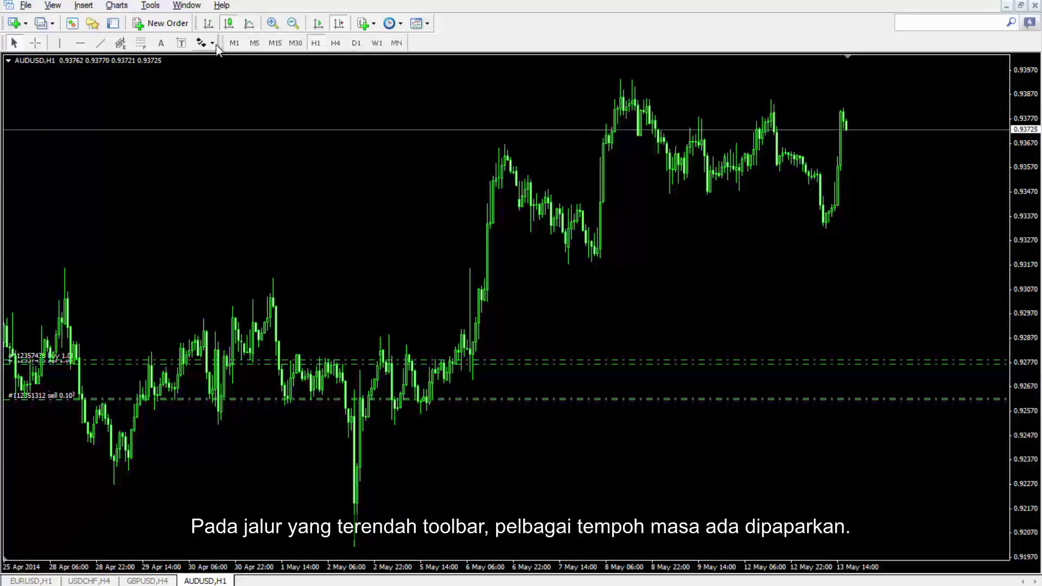
{"action": "left_click", "coordinate": [335, 44]}
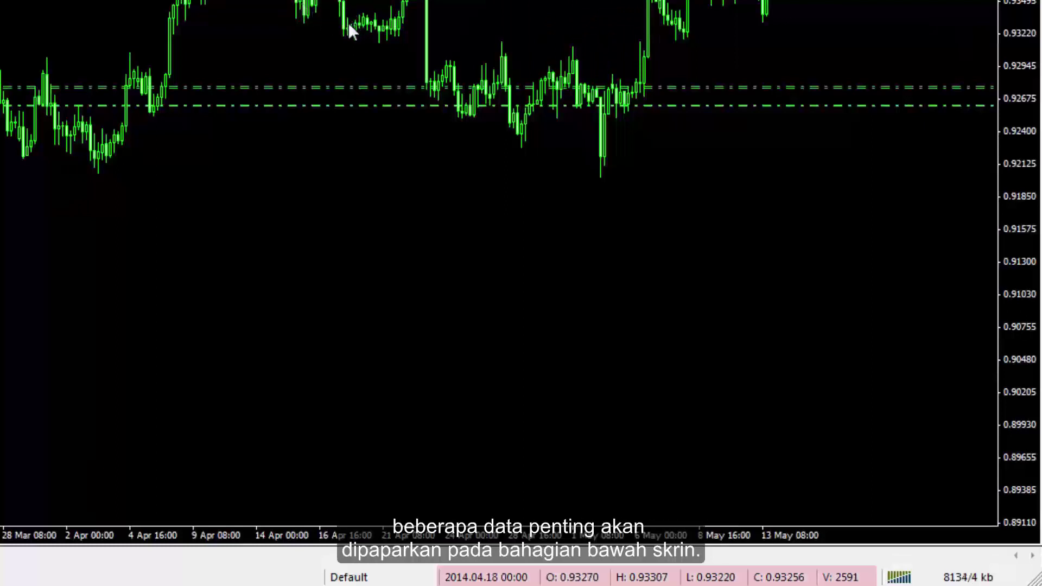
Measure with the Crosshair from the price level beside the sharp 22 April drop down to the candles below, extending the measurement to other candles.
{"action": "middle_click", "coordinate": [599, 179]}
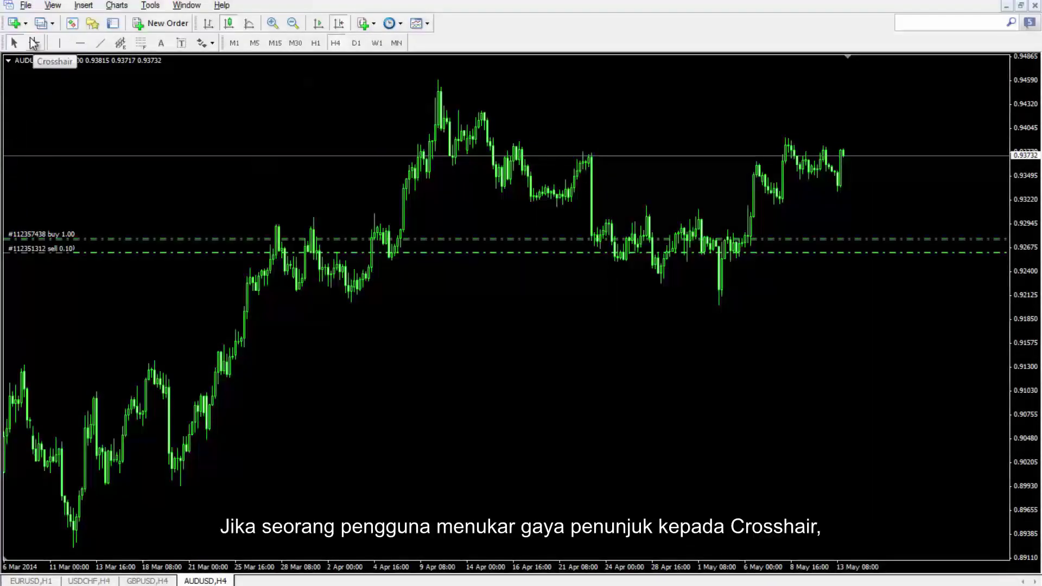
{"action": "left_click", "coordinate": [34, 43]}
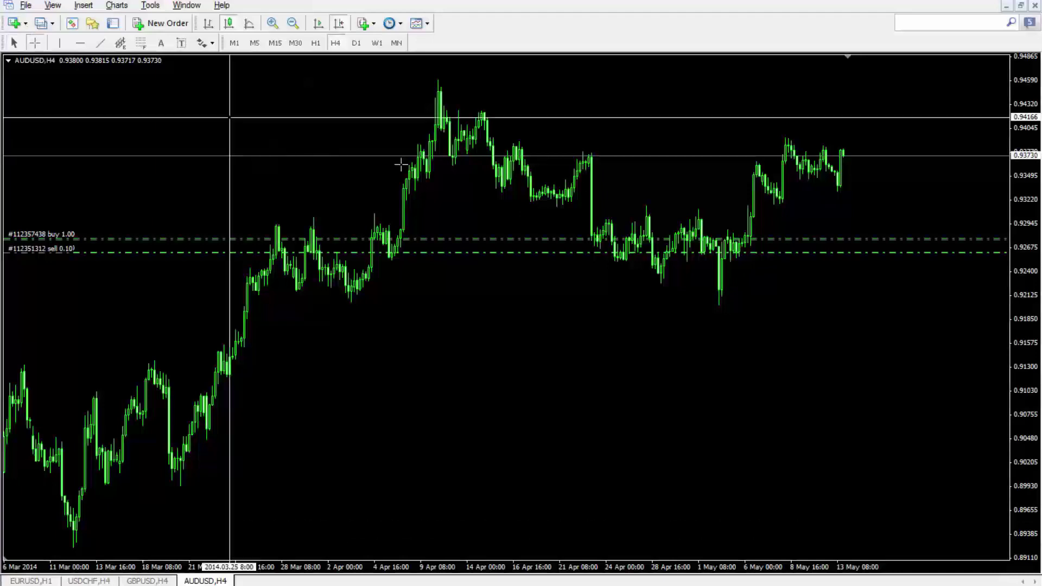
{"action": "mouse_move", "coordinate": [695, 228]}
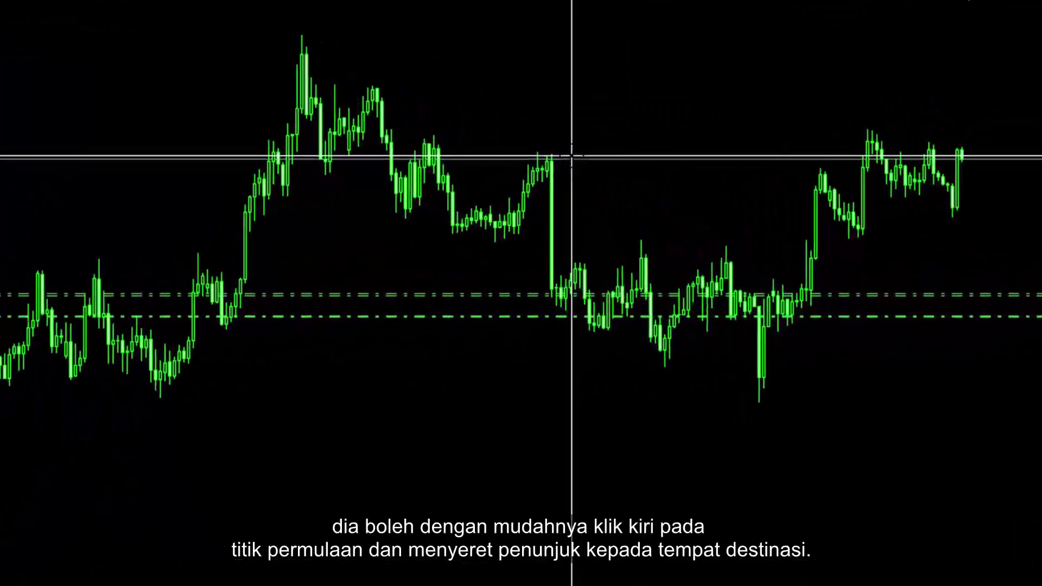
{"action": "left_click_drag", "start_coordinate": [571, 157], "coordinate": [556, 304]}
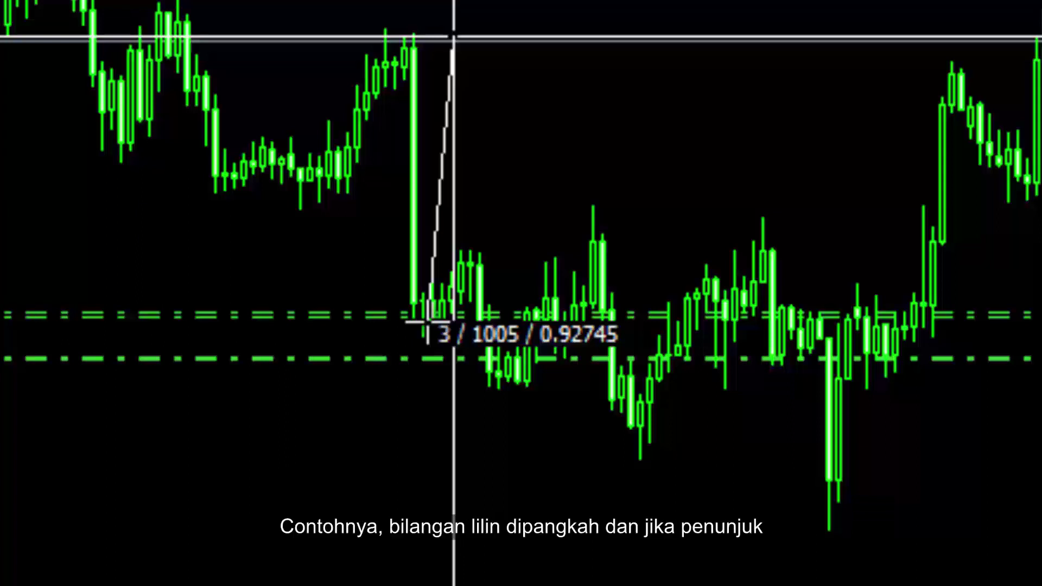
{"action": "left_click_drag", "start_coordinate": [426, 323], "coordinate": [601, 230]}
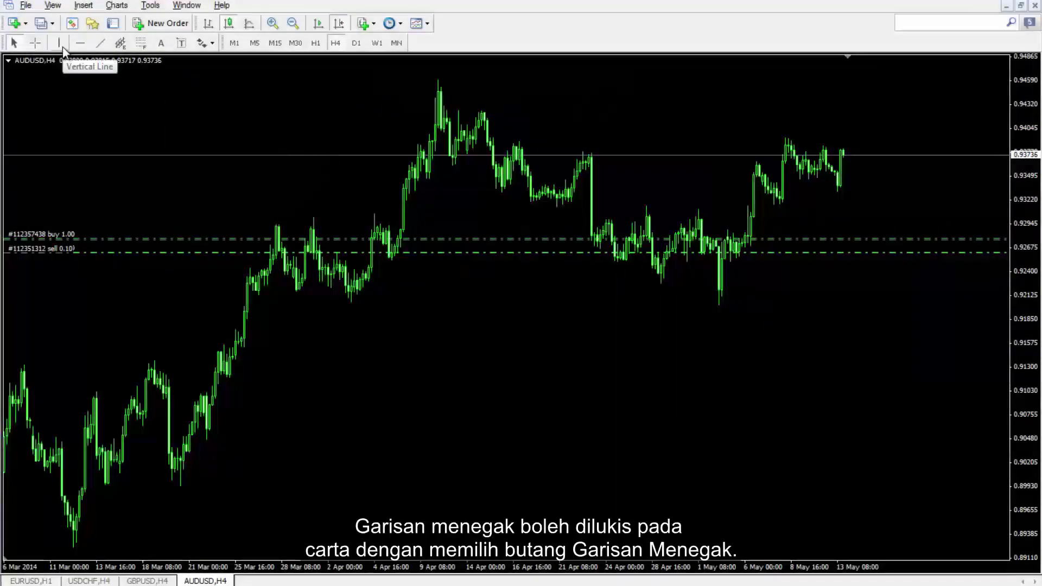
Draw a vertical line on the AUDUSD chart at about 17 April 2014 and shift it slightly to a later date.
{"action": "left_click", "coordinate": [60, 43]}
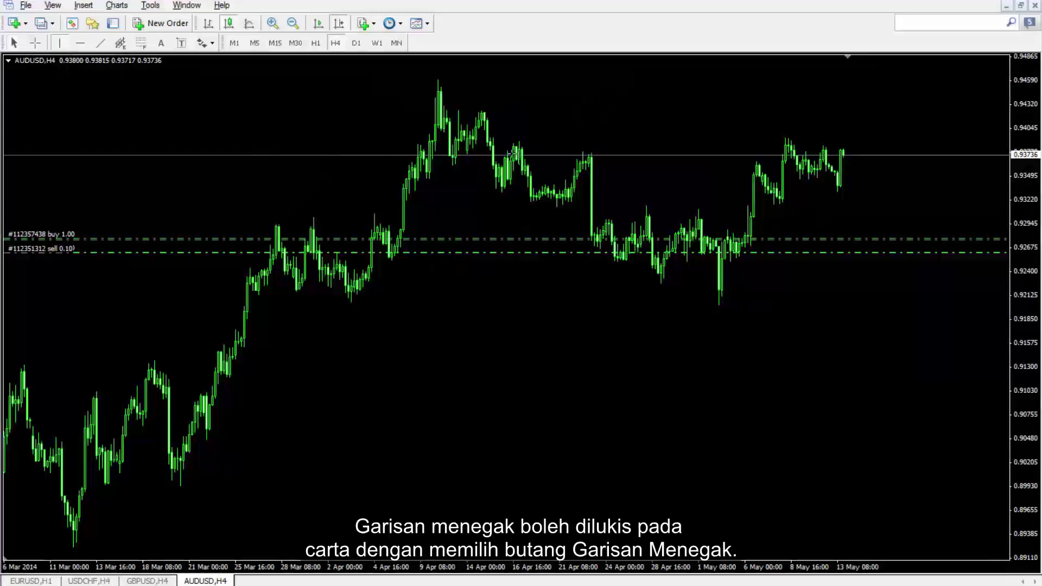
{"action": "left_click", "coordinate": [547, 145]}
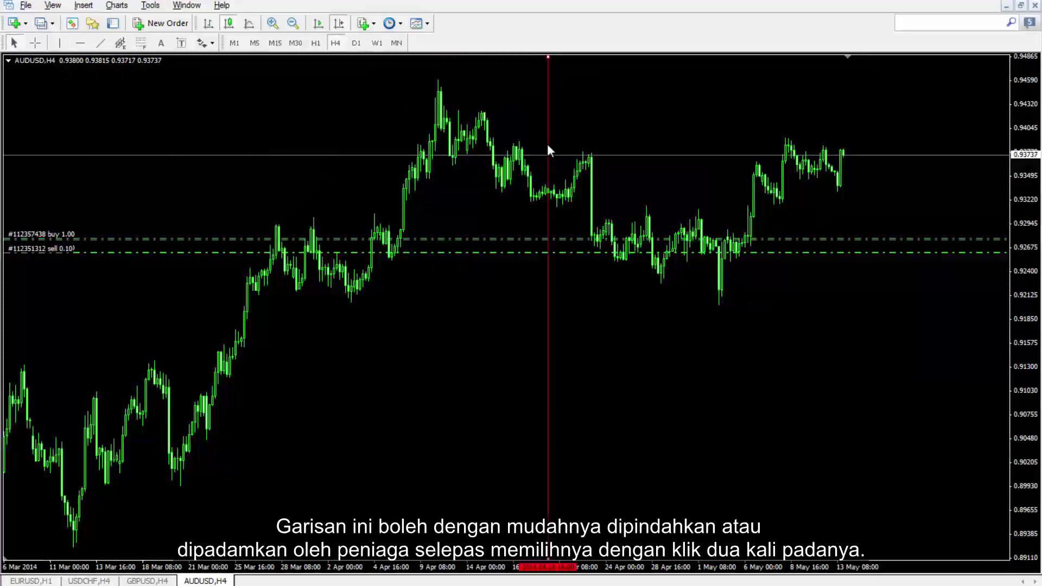
{"action": "mouse_move", "coordinate": [548, 146]}
{"action": "left_mouse_down"}
{"action": "mouse_move", "coordinate": [646, 144]}
{"action": "mouse_move", "coordinate": [565, 155]}
{"action": "left_mouse_up"}
Delete the vertical line from the AUDUSD chart.
{"action": "right_click", "coordinate": [565, 154]}
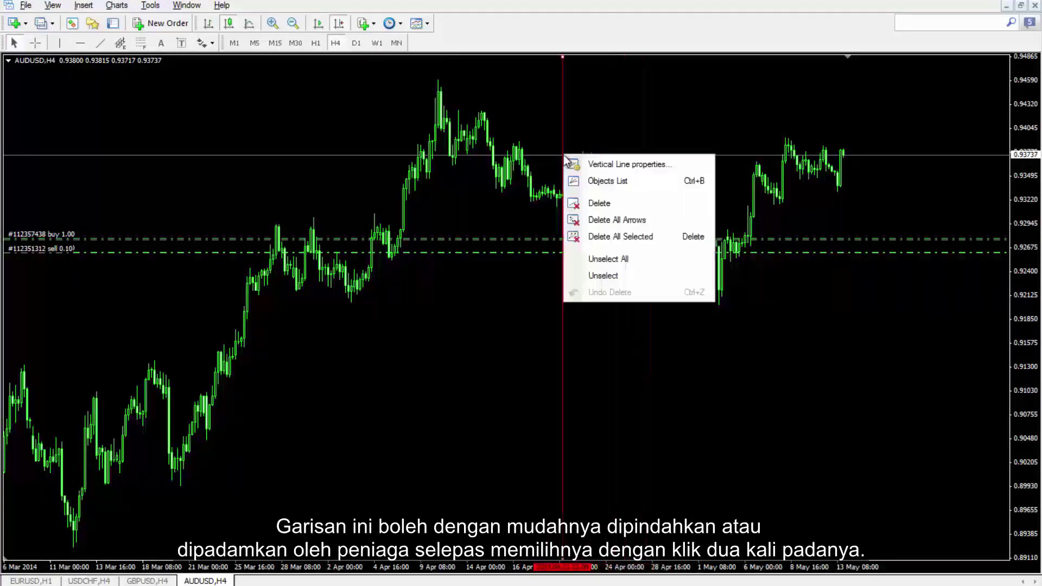
{"action": "left_click", "coordinate": [586, 204]}
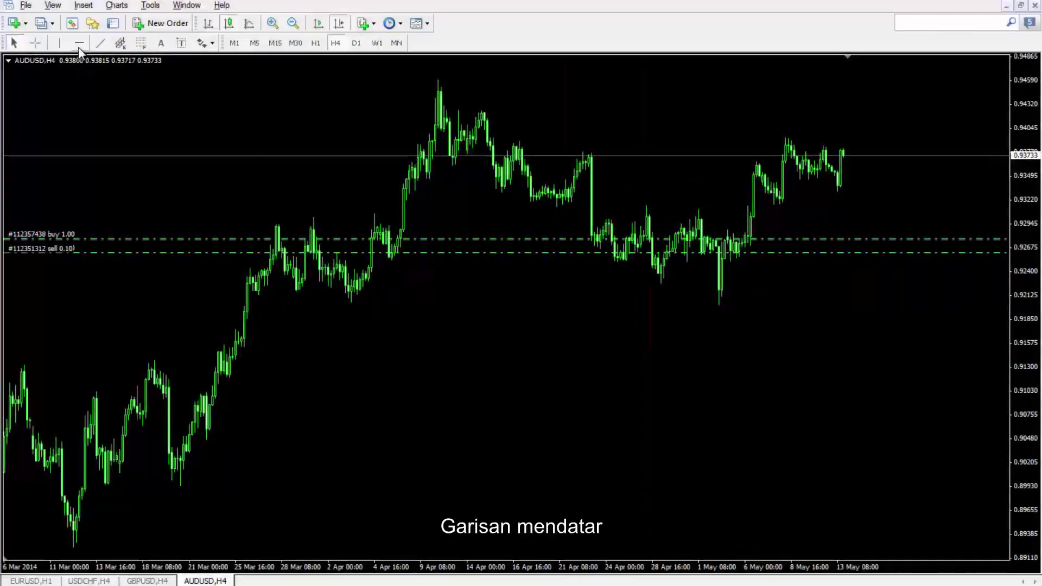
Draw a horizontal line across the AUDUSD chart at a price of about 0.9323.
{"action": "left_click", "coordinate": [79, 44]}
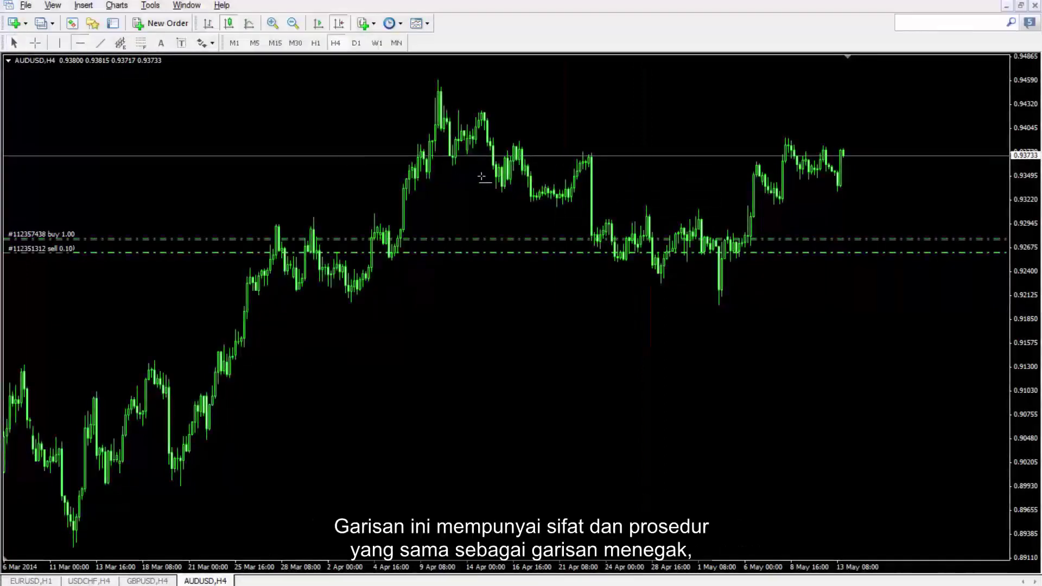
{"action": "left_click", "coordinate": [519, 199]}
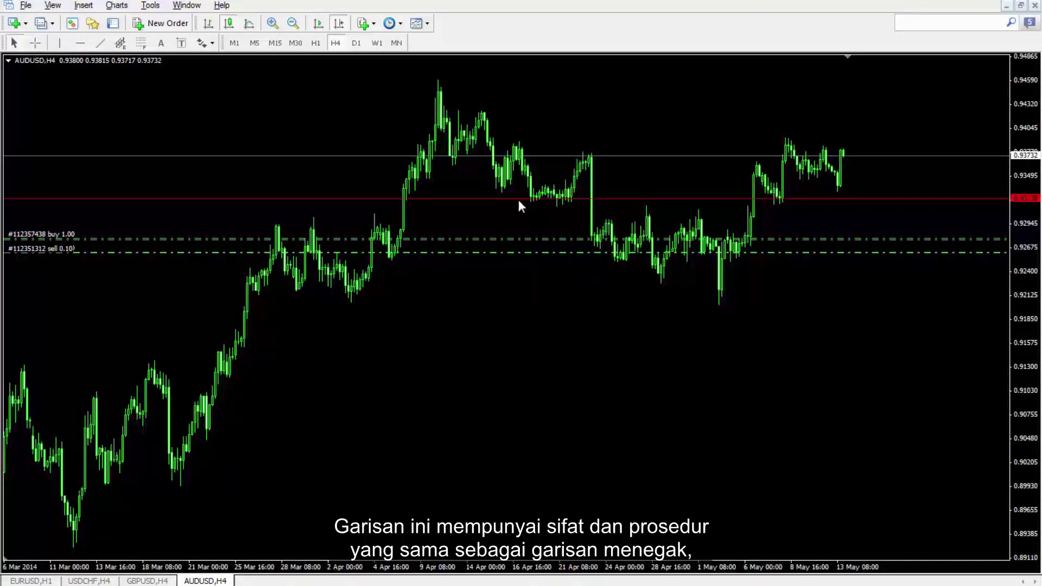
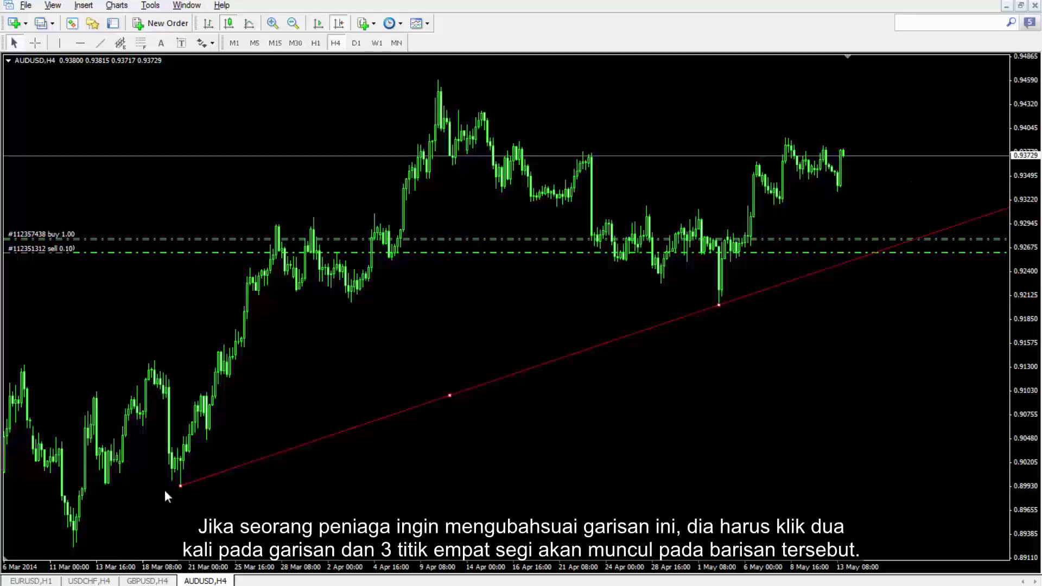
Reshape the trendline so its anchor points sit at about 0.9008 on 20 March and about 0.9231 on 29 April 2014.
{"action": "mouse_move", "coordinate": [175, 483]}
{"action": "left_mouse_down"}
{"action": "mouse_move", "coordinate": [206, 440]}
{"action": "mouse_move", "coordinate": [180, 486]}
{"action": "left_mouse_up"}
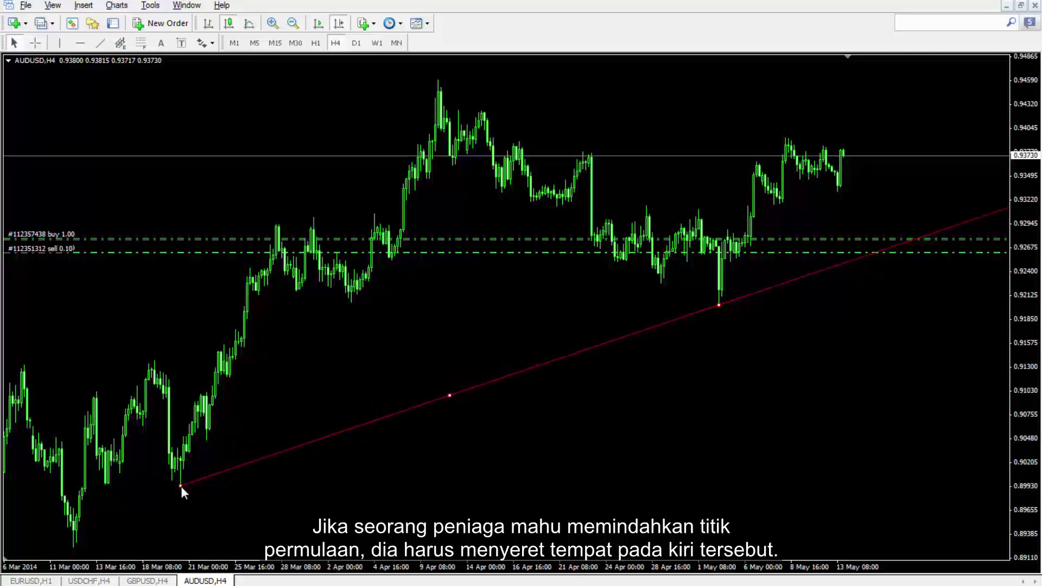
{"action": "left_click_drag", "start_coordinate": [718, 305], "coordinate": [660, 282]}
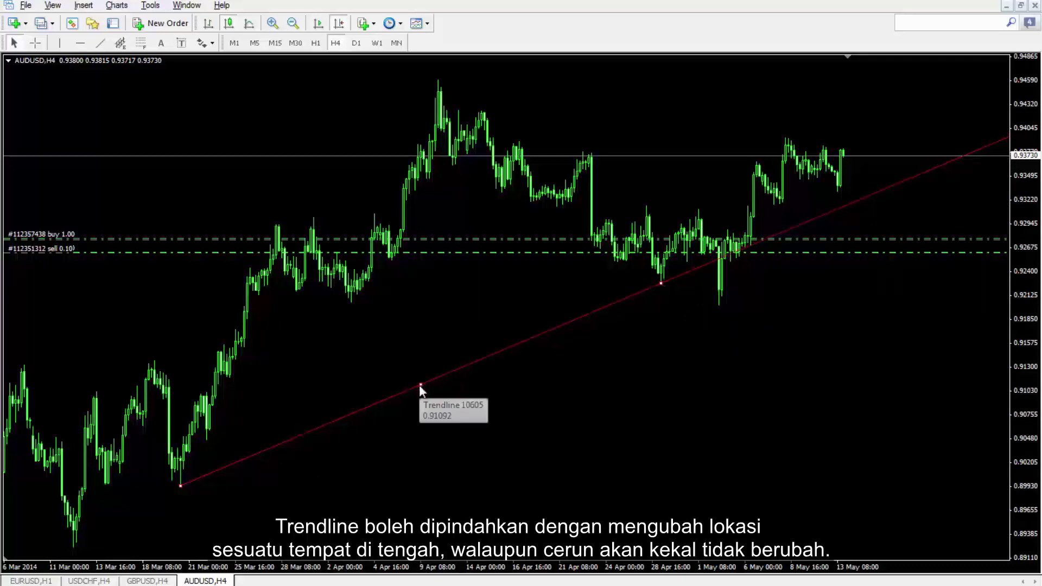
{"action": "mouse_move", "coordinate": [419, 385]}
{"action": "left_mouse_down"}
{"action": "mouse_move", "coordinate": [395, 314]}
{"action": "mouse_move", "coordinate": [421, 355]}
{"action": "mouse_move", "coordinate": [421, 382]}
{"action": "left_mouse_up"}
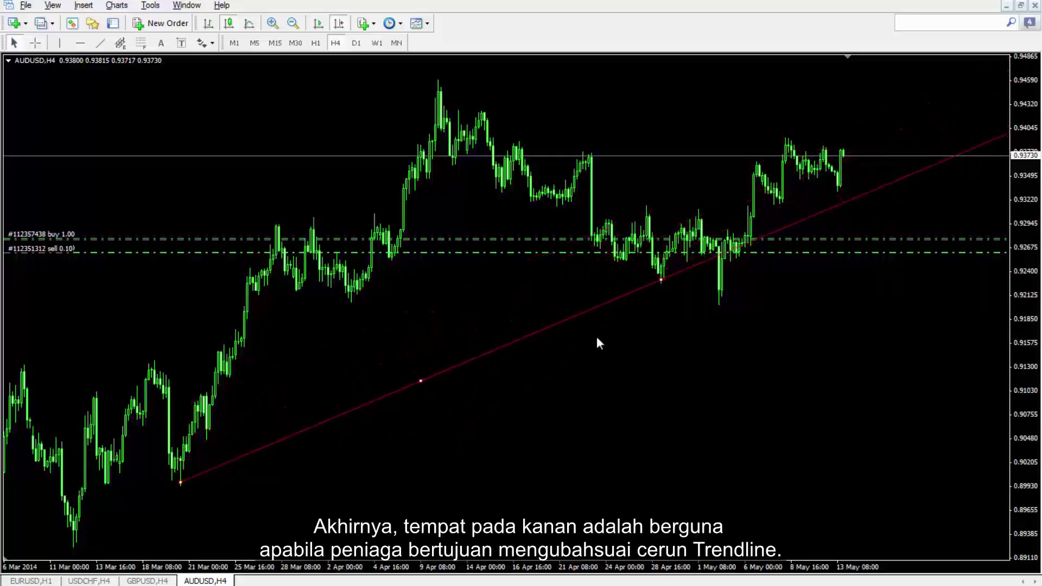
{"action": "mouse_move", "coordinate": [177, 483]}
{"action": "left_mouse_down"}
{"action": "mouse_move", "coordinate": [181, 491]}
{"action": "mouse_move", "coordinate": [181, 473]}
{"action": "left_mouse_up"}
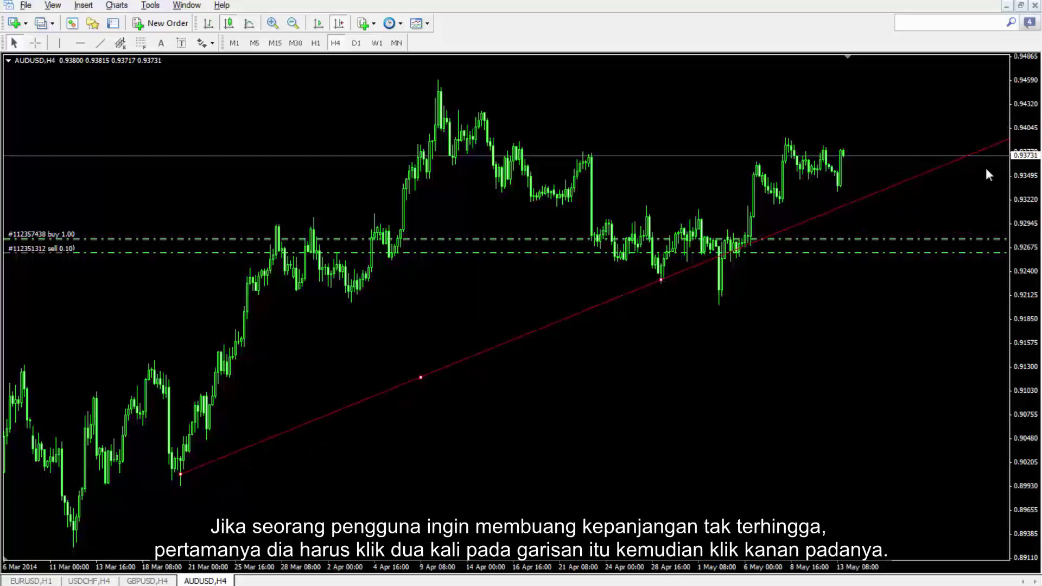
Turn off the Ray option in the AUDUSD trendline's properties so the line ends at its second anchor point.
{"action": "right_click", "coordinate": [660, 279]}
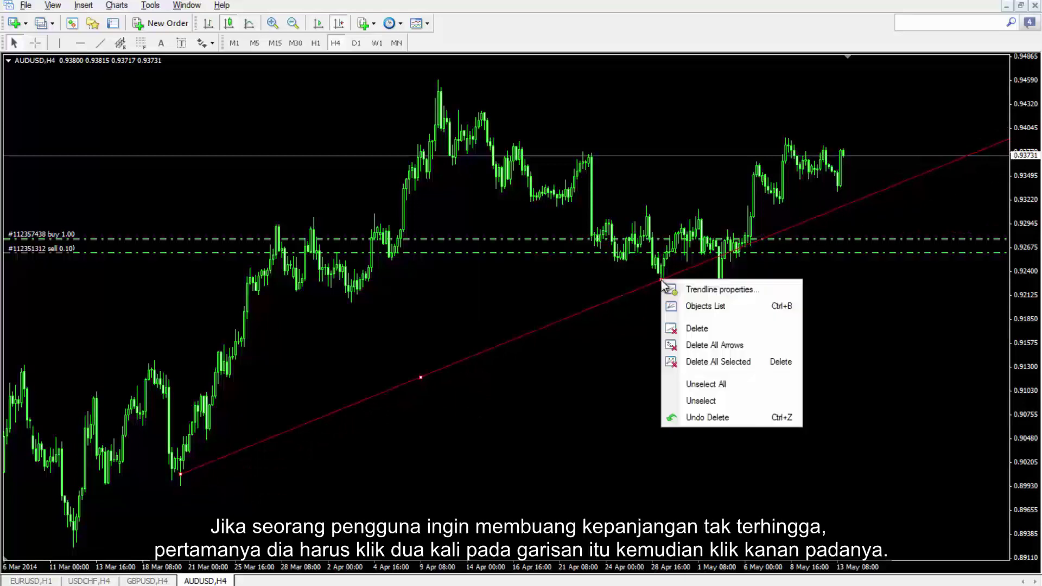
{"action": "left_click", "coordinate": [689, 289]}
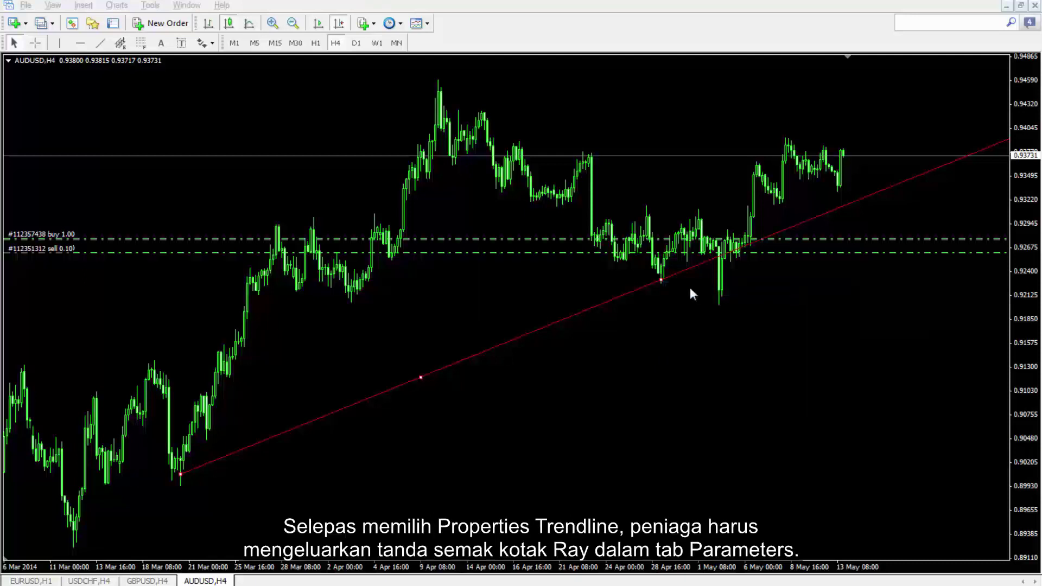
{"action": "left_click", "coordinate": [434, 243]}
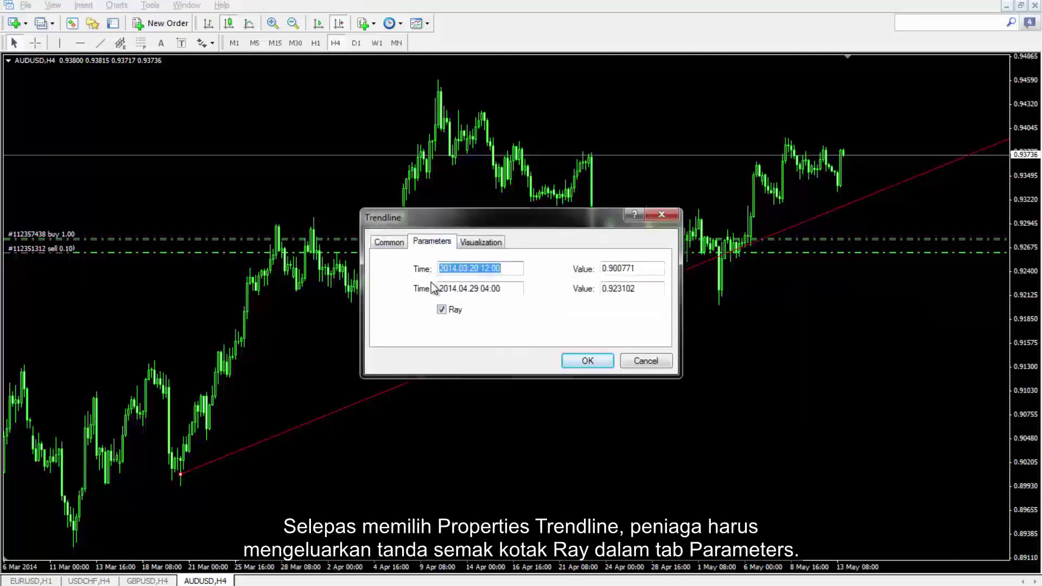
{"action": "left_click", "coordinate": [441, 309]}
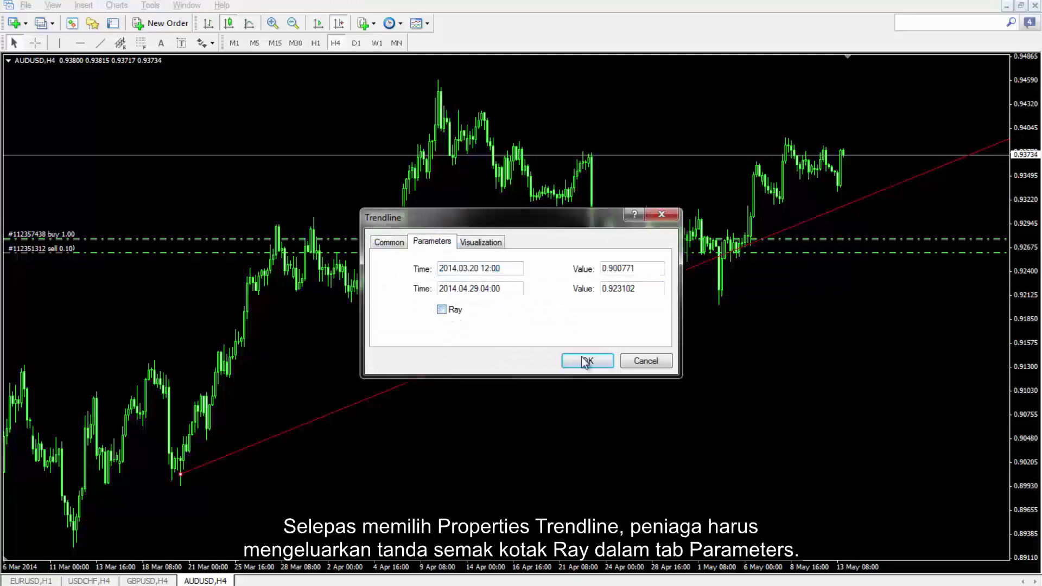
{"action": "left_click", "coordinate": [586, 362]}
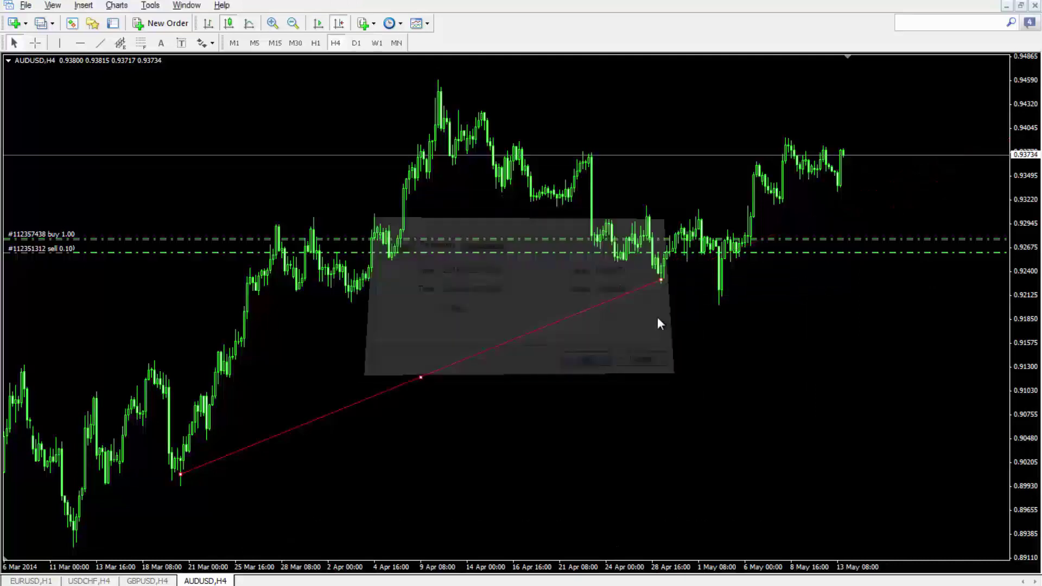
Move the trendline's end to about 0.925 just past the latest candle and its start to about 0.8995, and delete the line.
{"action": "left_click_drag", "start_coordinate": [659, 279], "coordinate": [858, 263]}
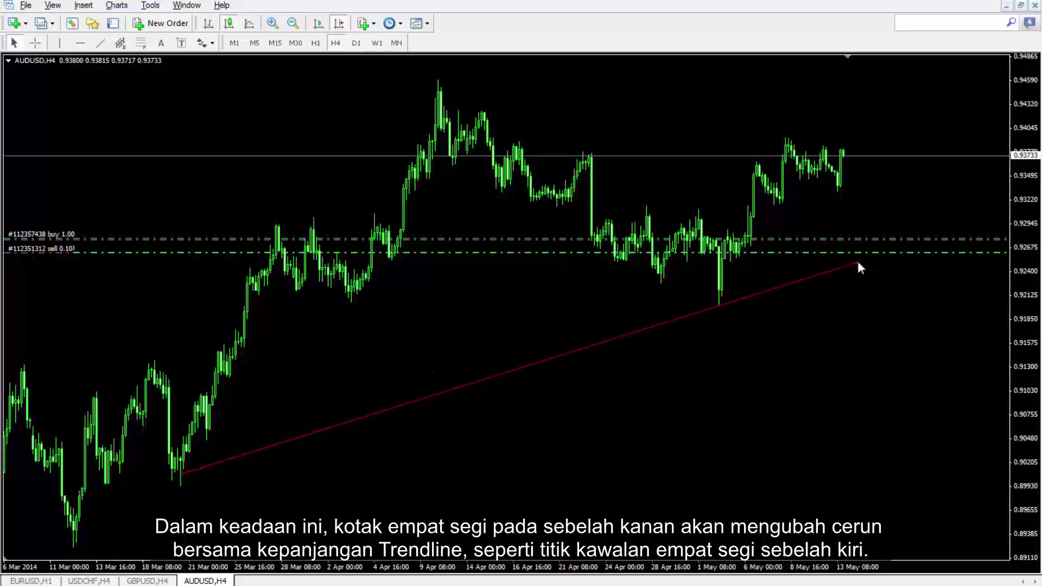
{"action": "mouse_move", "coordinate": [182, 470]}
{"action": "left_mouse_down"}
{"action": "mouse_move", "coordinate": [170, 472]}
{"action": "mouse_move", "coordinate": [181, 484]}
{"action": "left_mouse_up"}
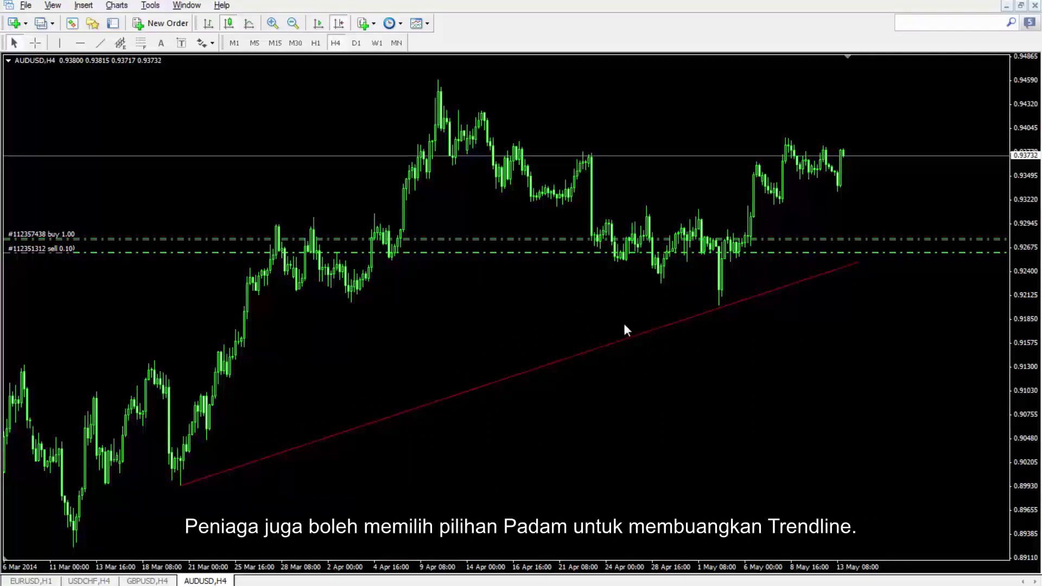
{"action": "right_click", "coordinate": [847, 271]}
{"action": "left_click", "coordinate": [874, 323]}
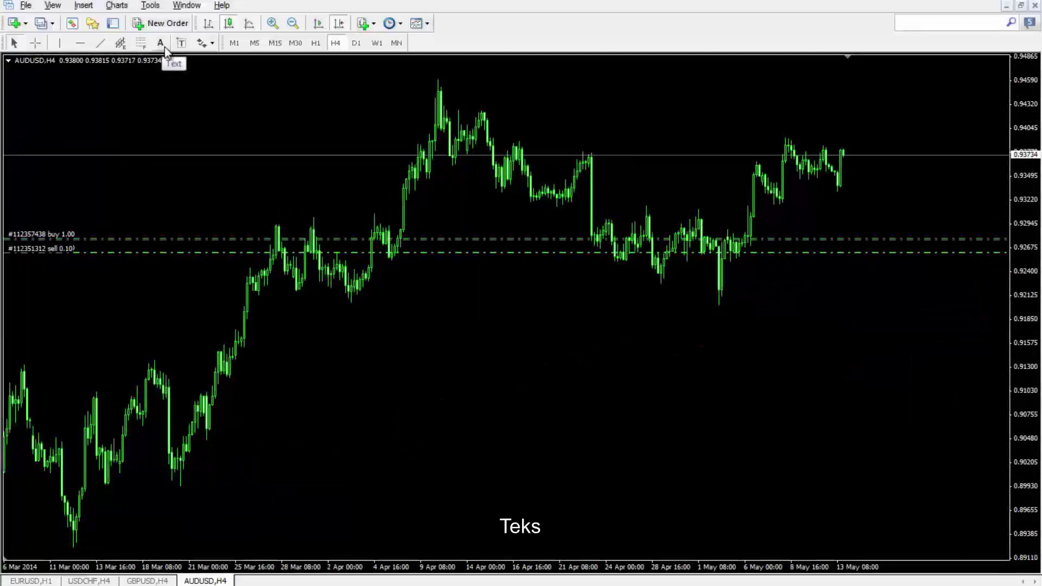
Start a text object on the AUDUSD chart at a price of about 0.938 in late March 2014, and cancel it.
{"action": "left_click", "coordinate": [159, 43]}
{"action": "left_click", "coordinate": [281, 150]}
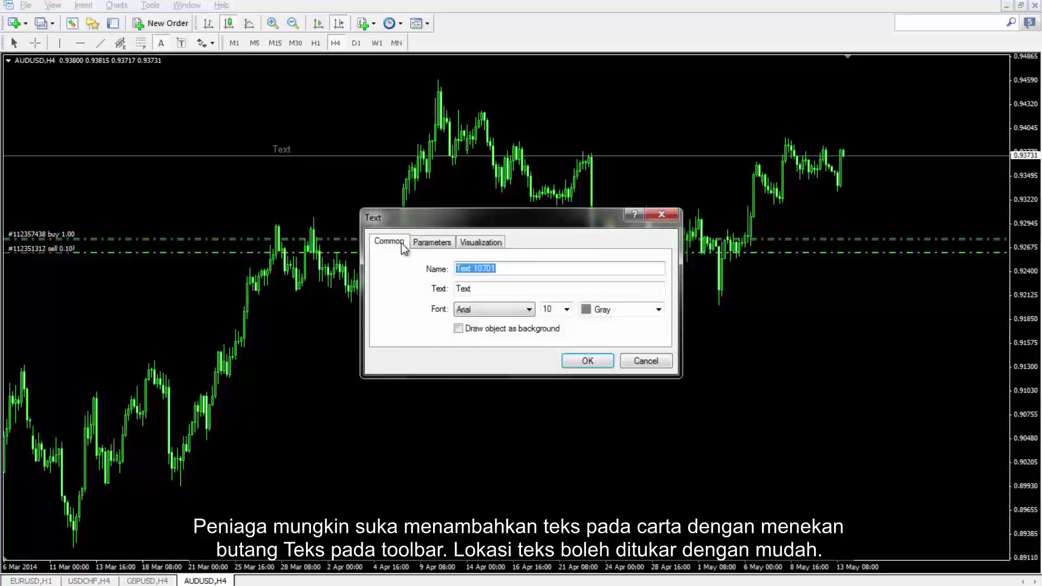
{"action": "left_click", "coordinate": [648, 362]}
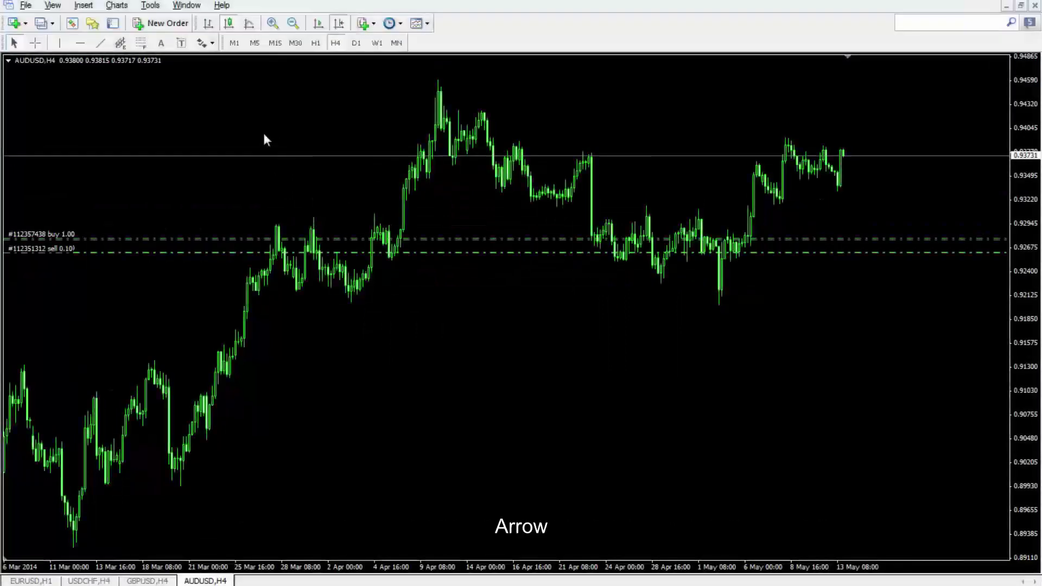
Place a Thumbs Up sign near the early-May low on the AUDUSD chart, and delete it.
{"action": "left_click", "coordinate": [207, 42]}
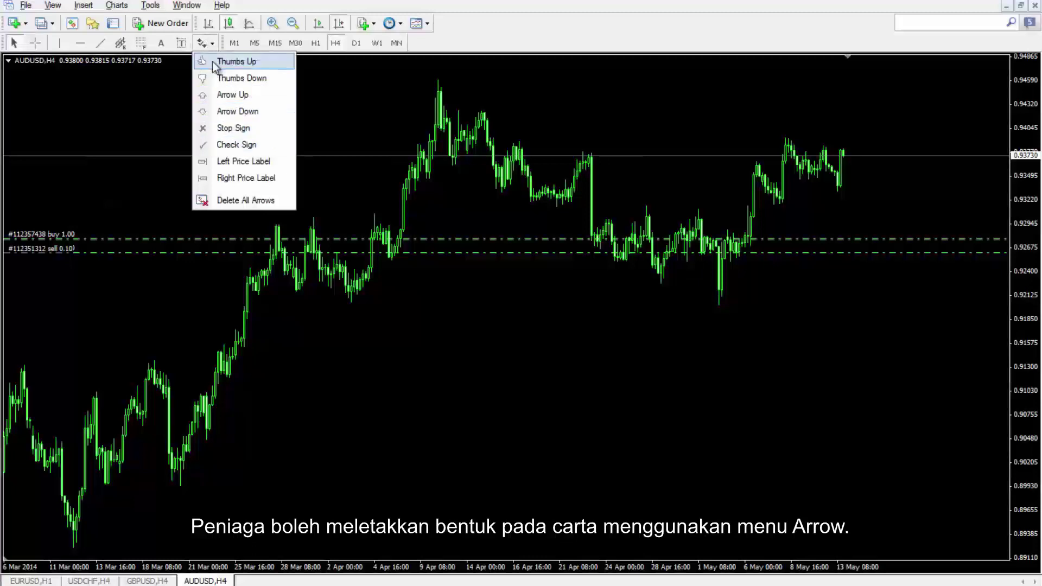
{"action": "left_click", "coordinate": [214, 62]}
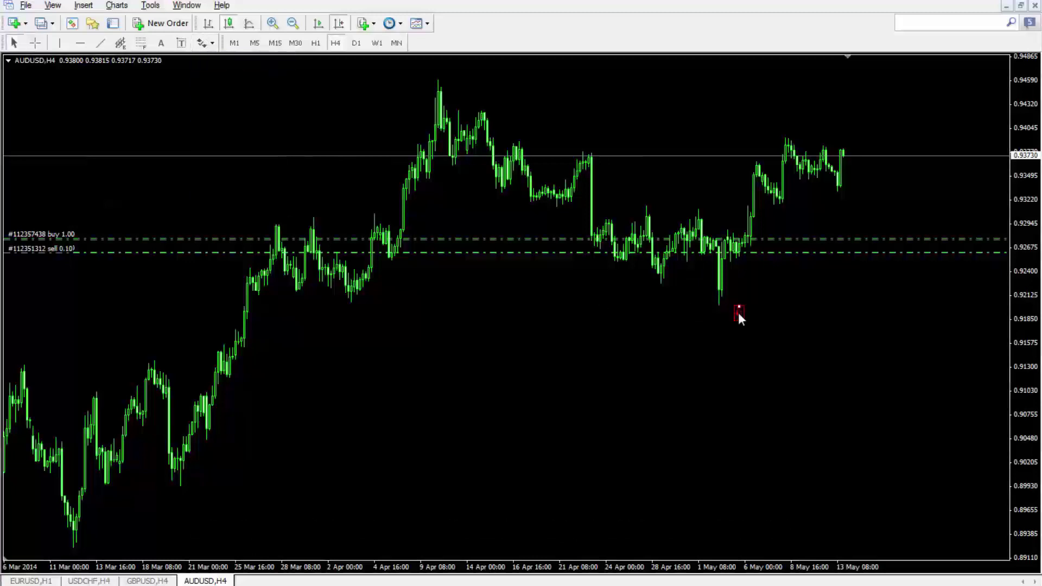
{"action": "right_click", "coordinate": [739, 318]}
{"action": "left_click", "coordinate": [774, 326]}
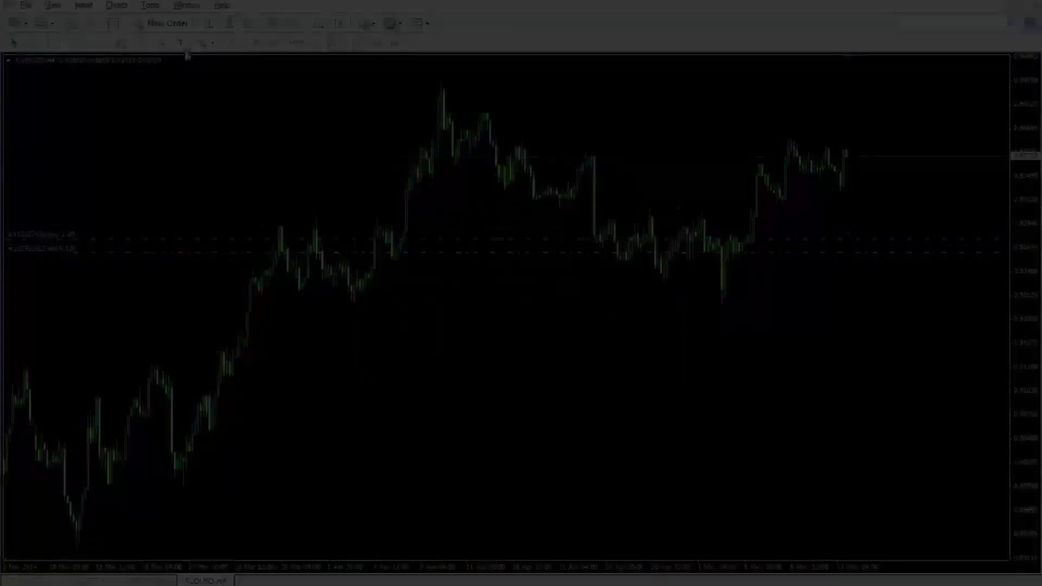
Customize the Line Studies toolbar by removing Fibonacci Retracement, Text, Text label and Arrows.
{"action": "right_click", "coordinate": [190, 49]}
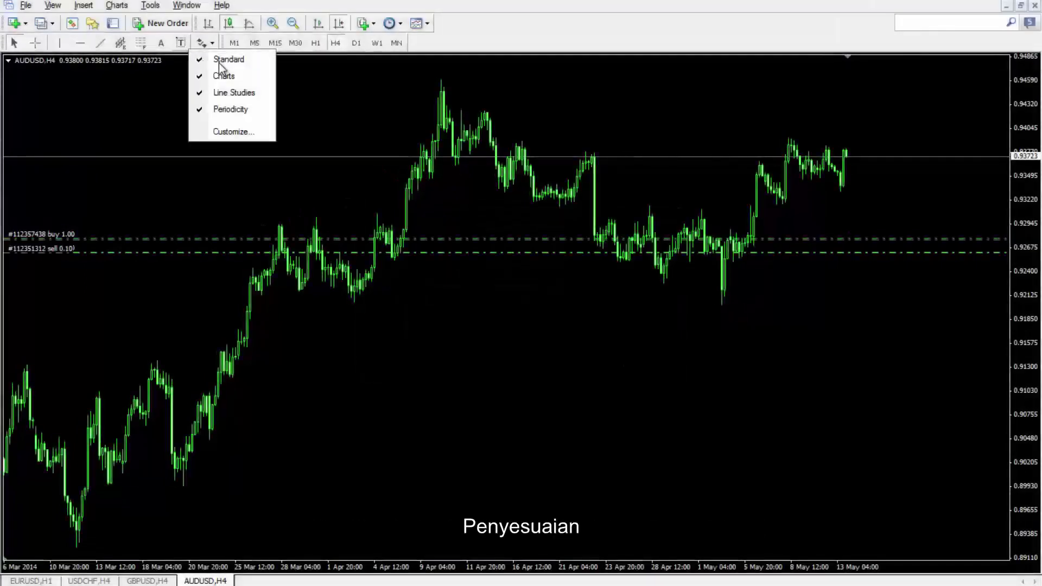
{"action": "left_click", "coordinate": [235, 136]}
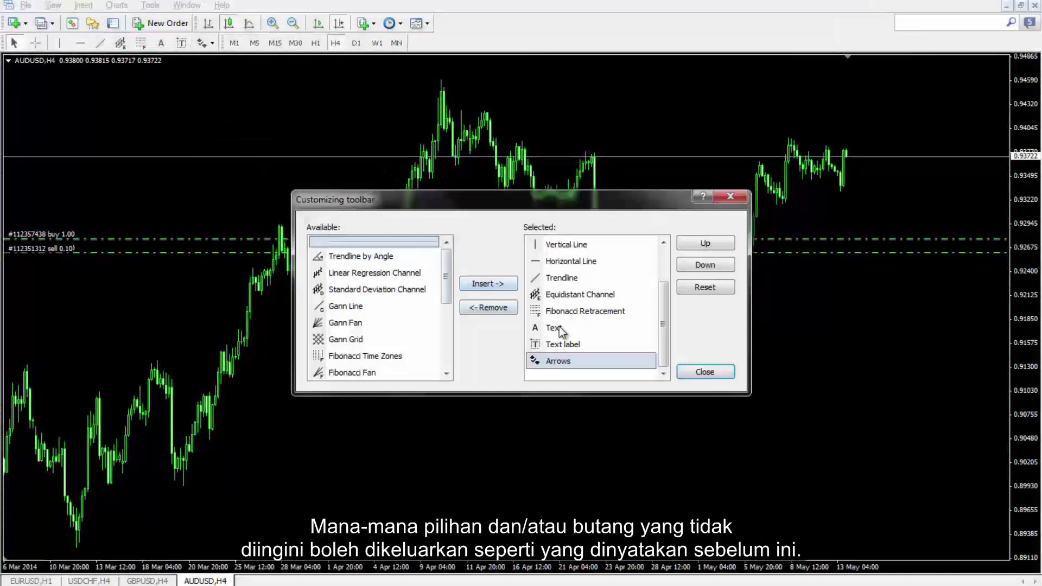
{"action": "left_click", "coordinate": [561, 303]}
{"action": "left_click", "coordinate": [475, 299]}
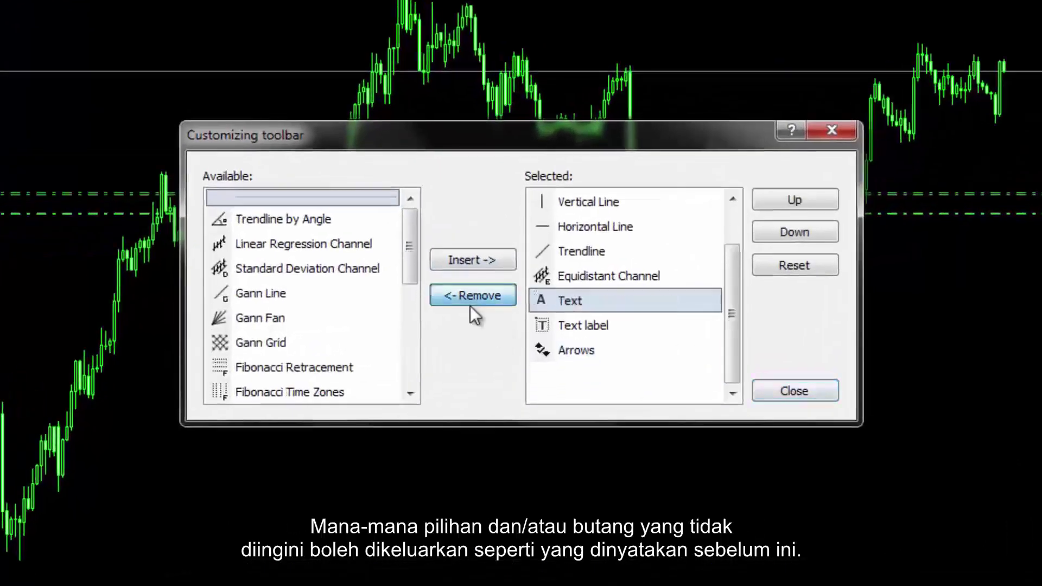
{"action": "left_click", "coordinate": [475, 299]}
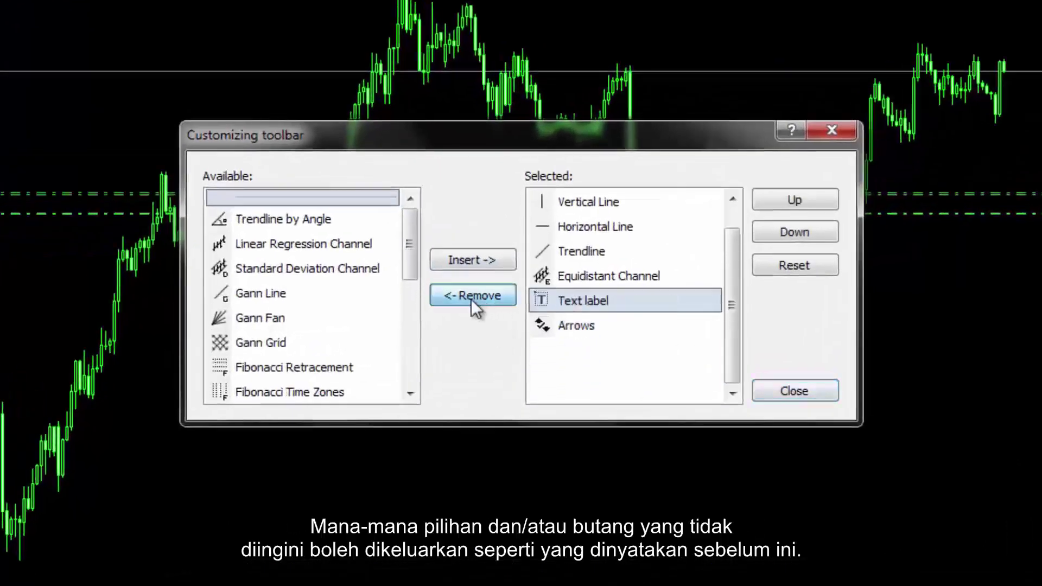
{"action": "left_click", "coordinate": [471, 298]}
{"action": "left_click", "coordinate": [471, 298]}
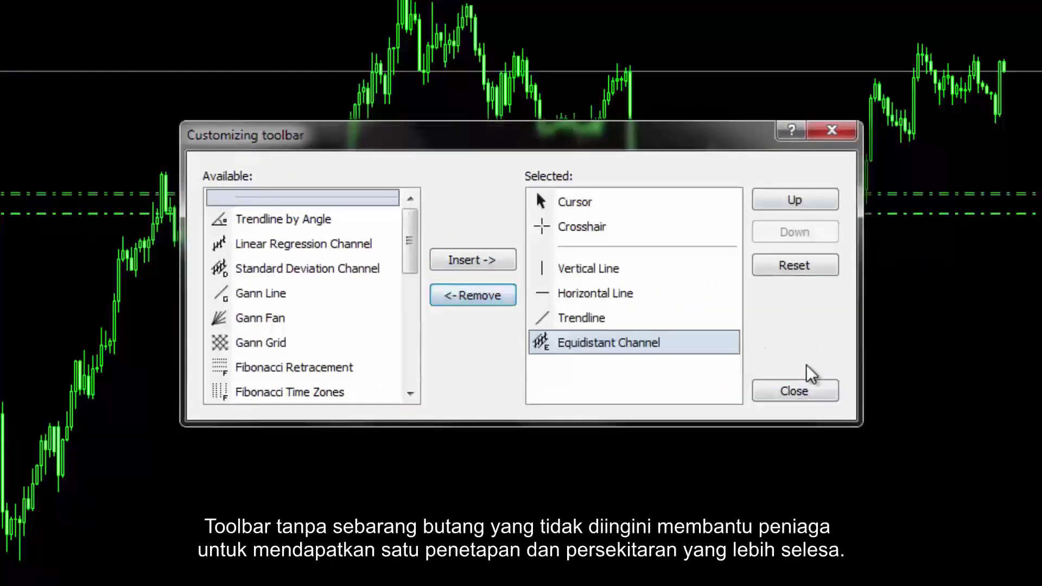
{"action": "left_click", "coordinate": [793, 390]}
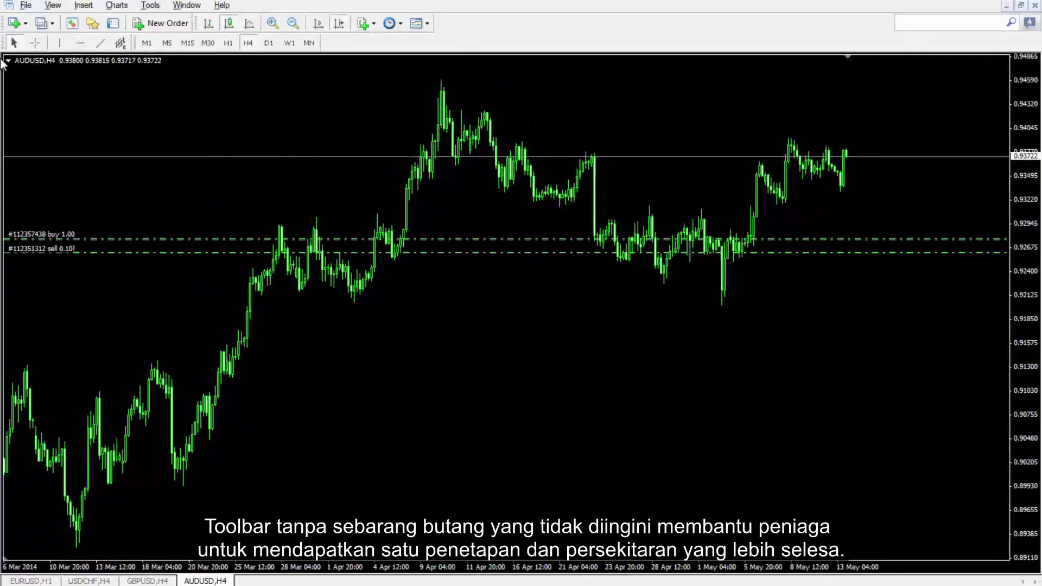
Rearrange the Line Studies and Periodicity toolbars so they share one row with the Standard and Charts toolbars.
{"action": "left_click_drag", "start_coordinate": [7, 43], "coordinate": [72, 132]}
{"action": "left_click_drag", "start_coordinate": [489, 31], "coordinate": [194, 46]}
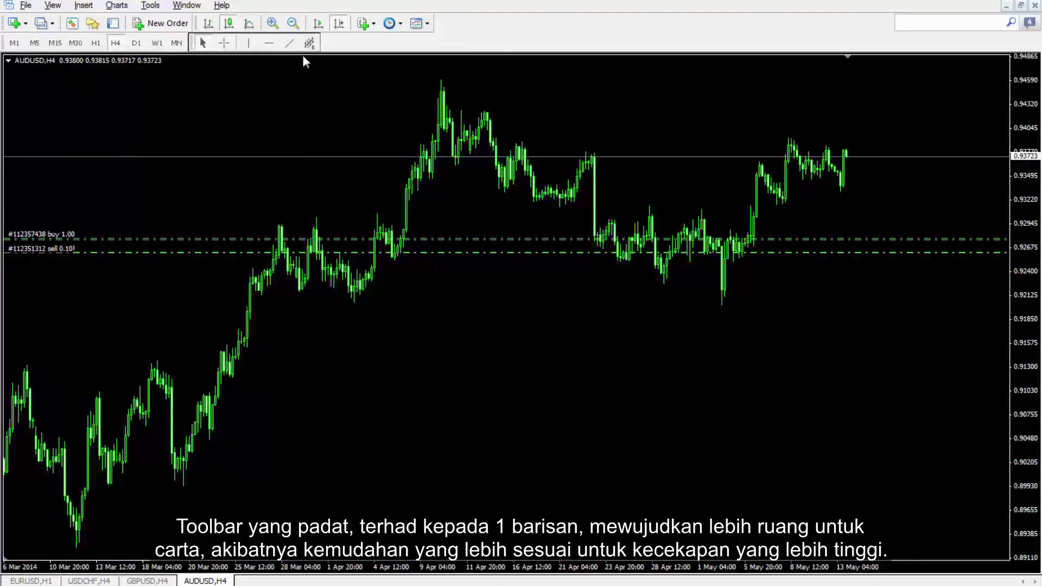
{"action": "left_click_drag", "start_coordinate": [404, 46], "coordinate": [458, 23]}
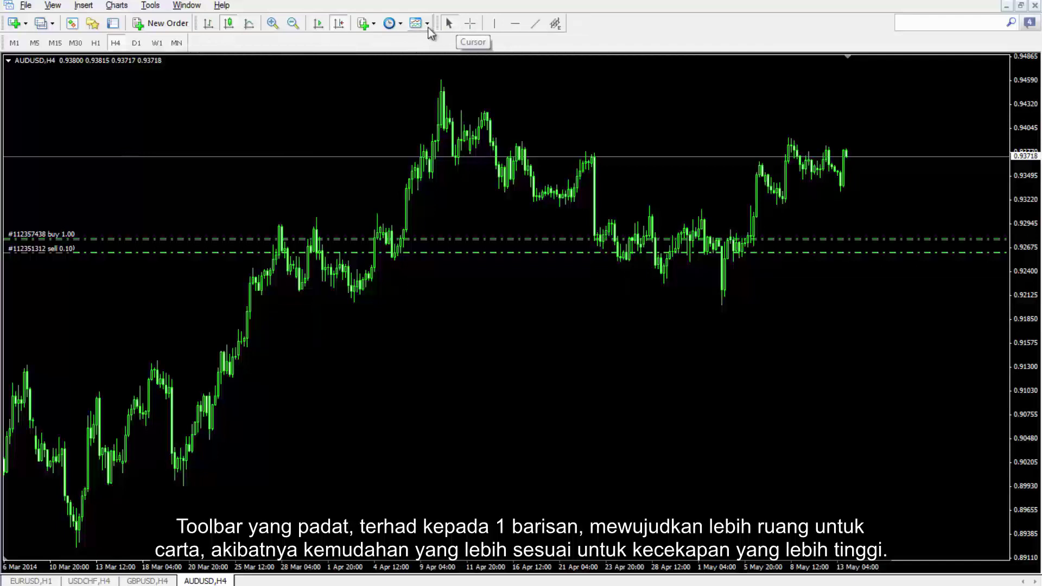
{"action": "left_click_drag", "start_coordinate": [6, 43], "coordinate": [578, 24]}
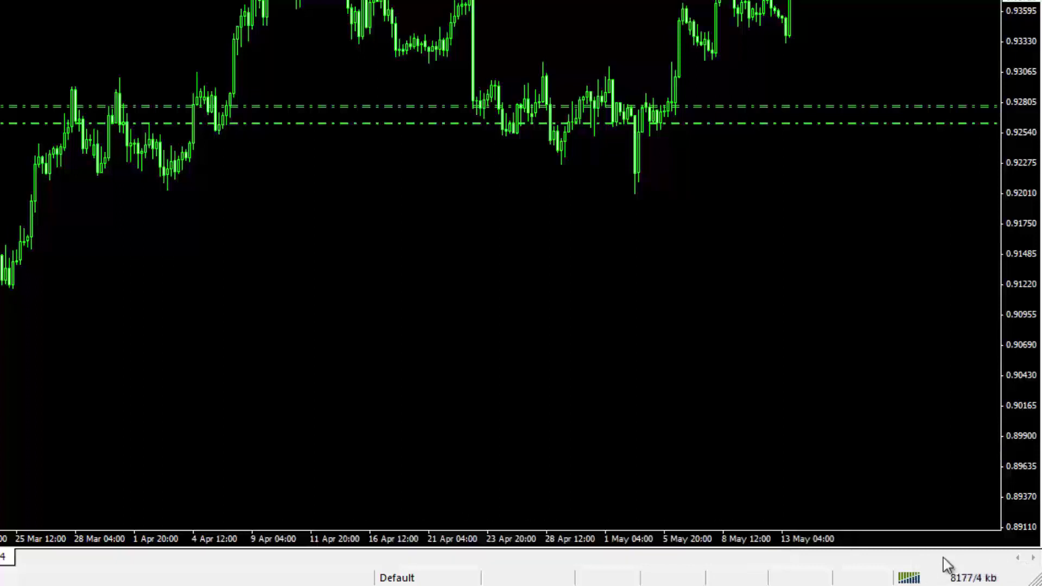
Show the Terminal window and switch the connection to the server Fx - Demo01.DC11.
{"action": "key", "text": "ctrl+t"}
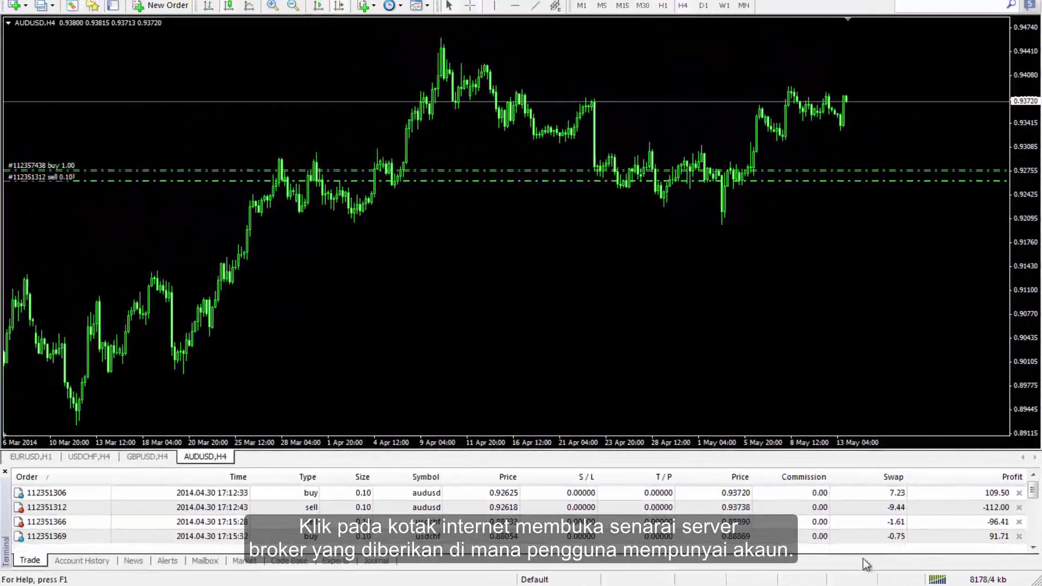
{"action": "left_click", "coordinate": [943, 581]}
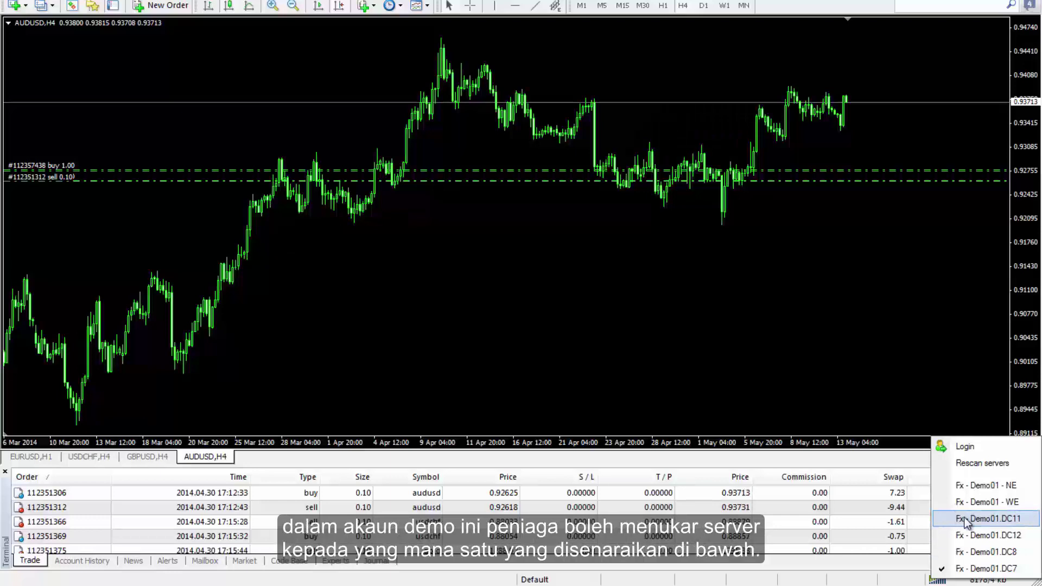
{"action": "left_click", "coordinate": [964, 520]}
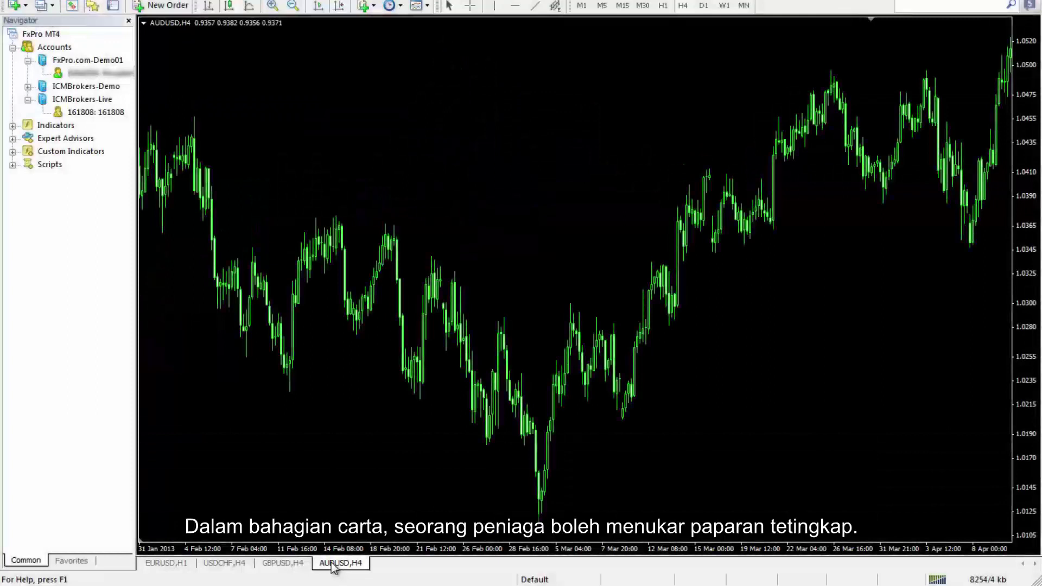
Restore the AUDUSD chart to a smaller window, move and narrow it beneath the GBPUSD chart, and maximize it again.
{"action": "left_click", "coordinate": [333, 563]}
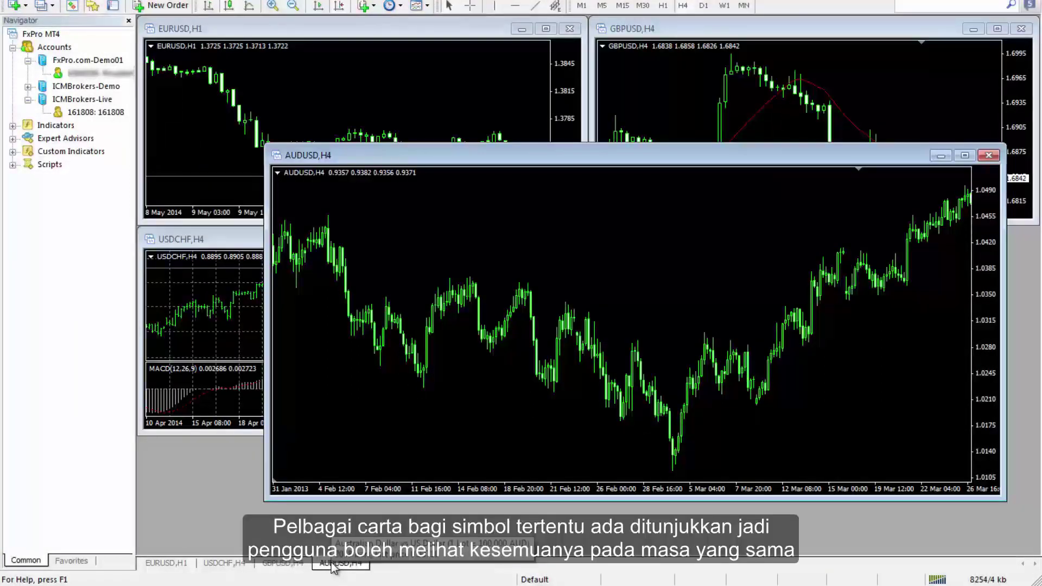
{"action": "left_click_drag", "start_coordinate": [426, 157], "coordinate": [496, 324]}
{"action": "left_click_drag", "start_coordinate": [548, 262], "coordinate": [453, 212]}
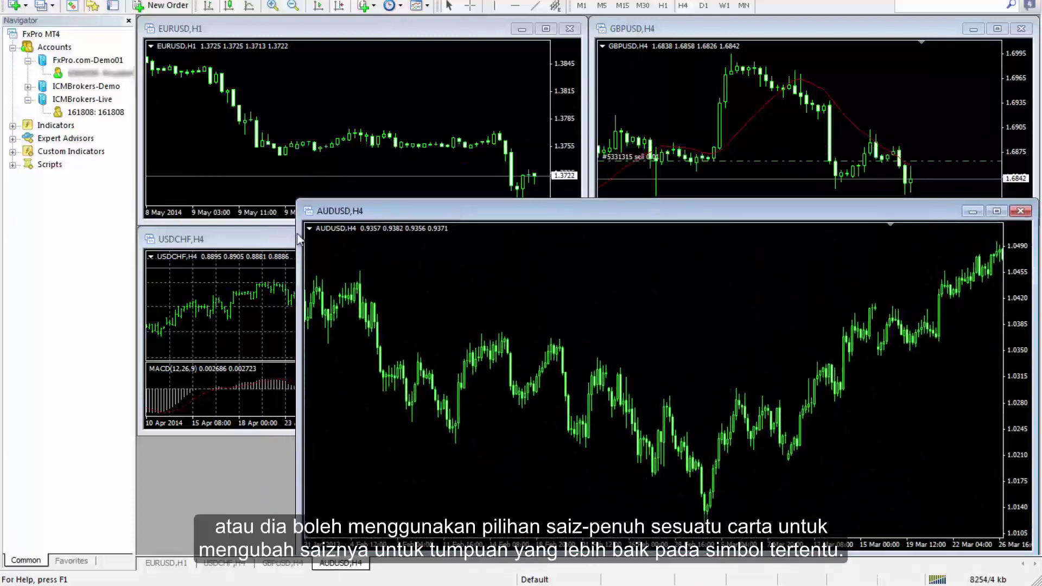
{"action": "left_click_drag", "start_coordinate": [297, 255], "coordinate": [588, 249]}
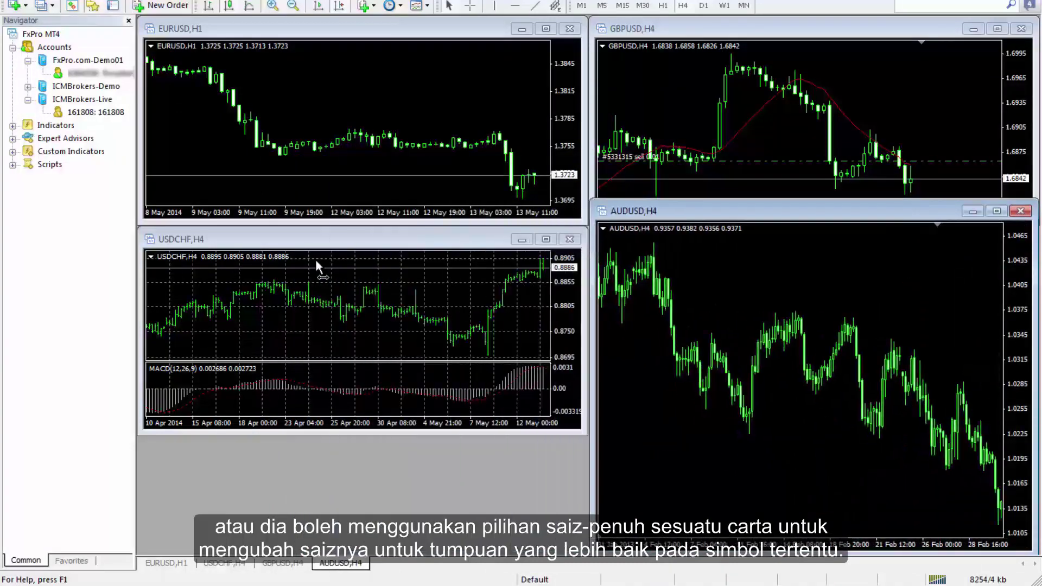
{"action": "left_click", "coordinate": [991, 213]}
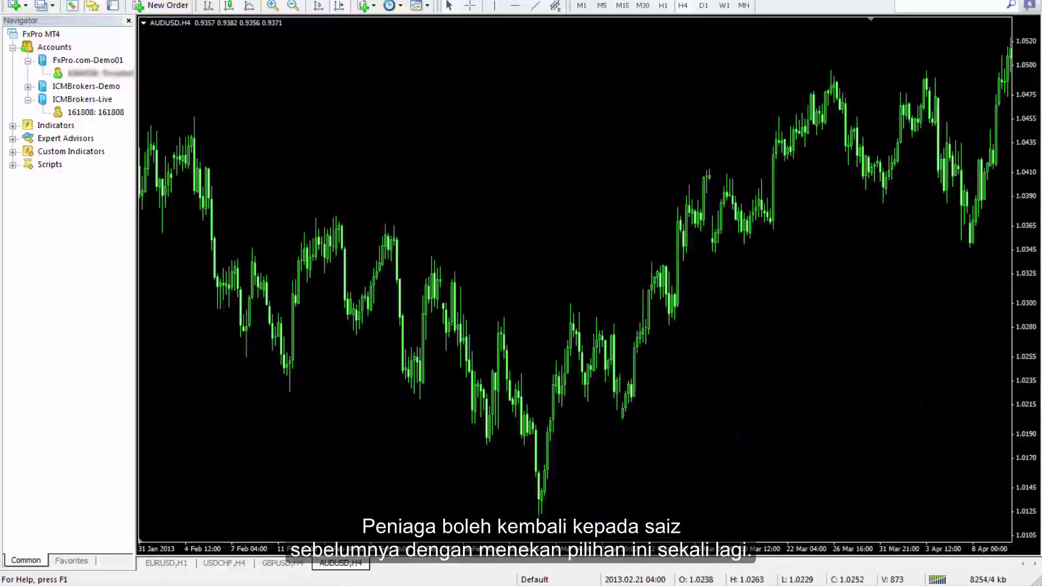
Bring up the GBPUSD chart and change its symbol to EURUSD with the quick entry box.
{"action": "left_click", "coordinate": [283, 563]}
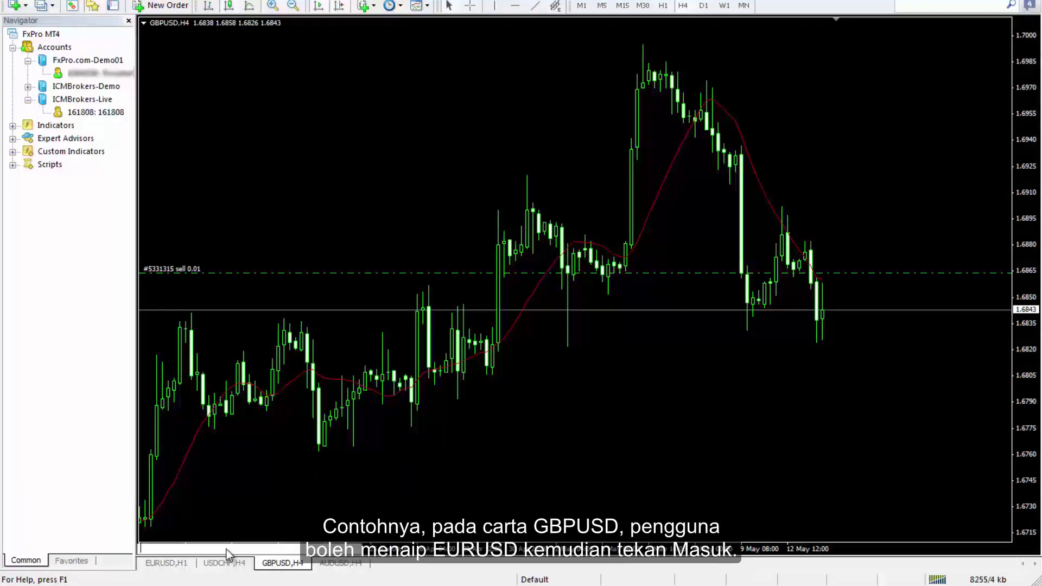
{"action": "type", "text": "eurusd"}
{"action": "key", "text": "Return"}
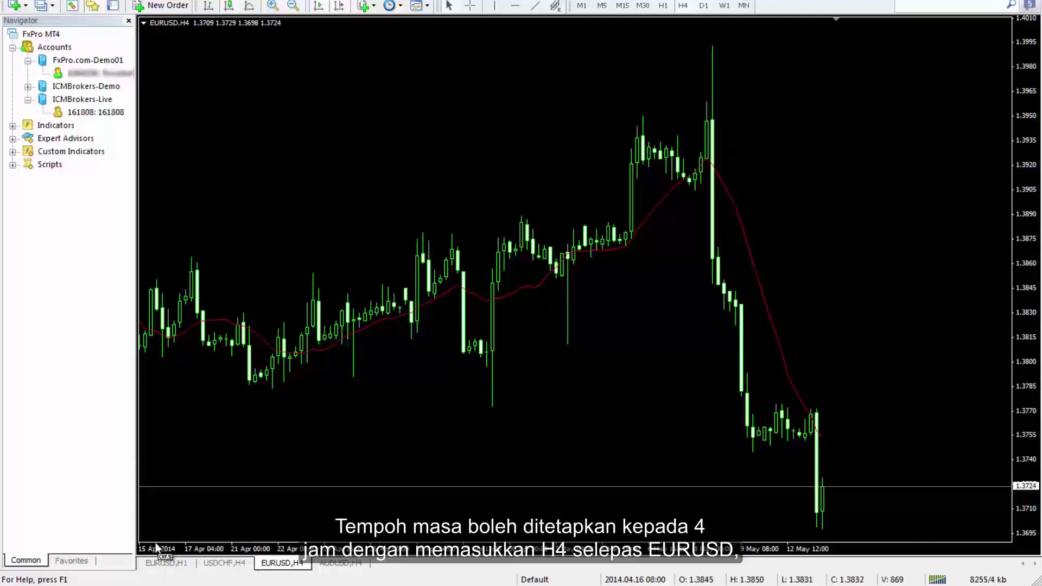
Enter the symbol eurusd and the timeframe H1 for the chart through the quick entry box.
{"action": "type", "text": "eurusd"}
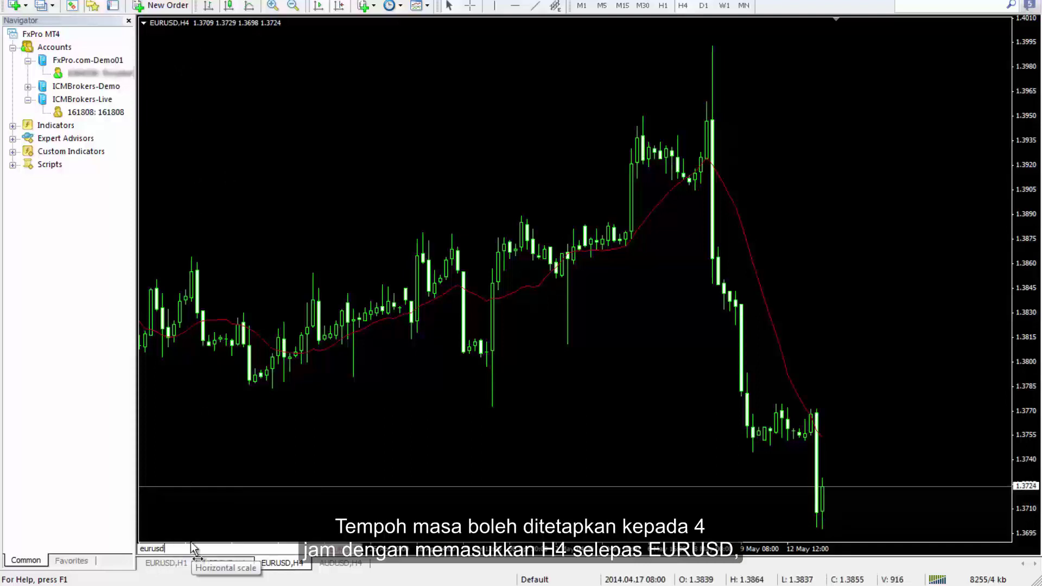
{"action": "key", "text": "Return"}
{"action": "type", "text": "H1"}
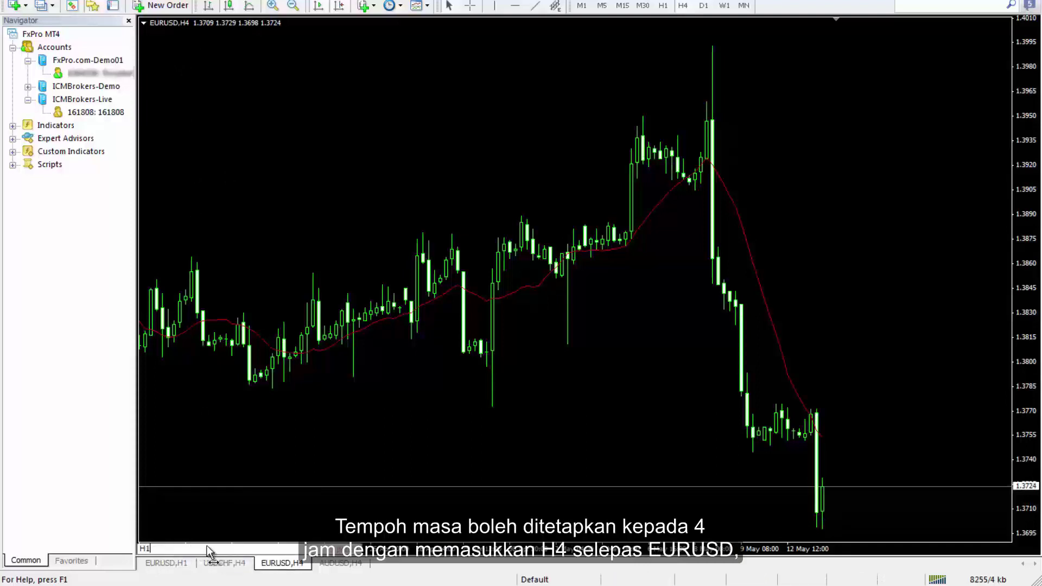
{"action": "key", "text": "Return"}
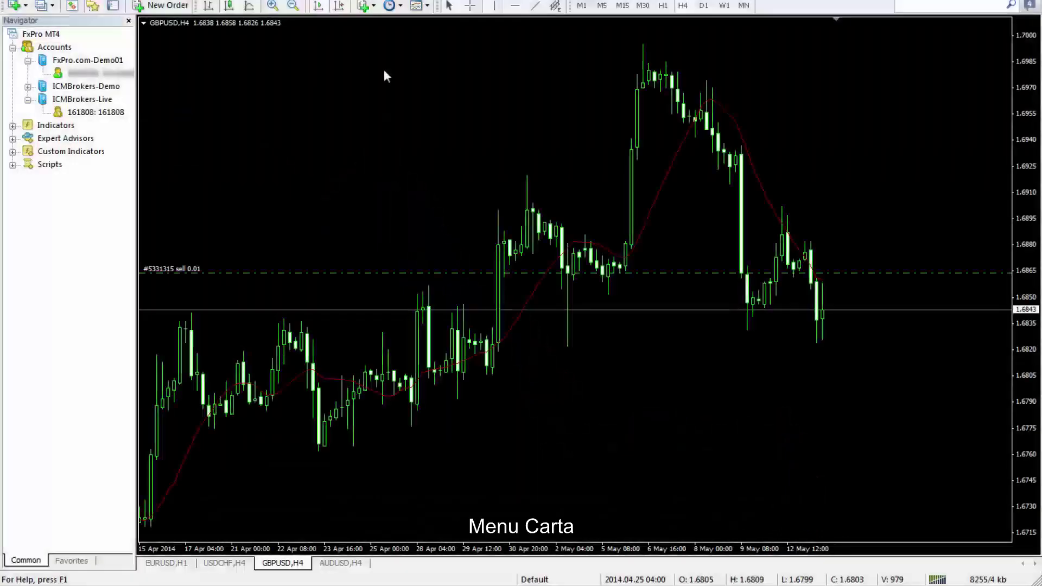
Open the new order window from the GBPUSD chart's trading options and close it without placing an order.
{"action": "right_click", "coordinate": [383, 70]}
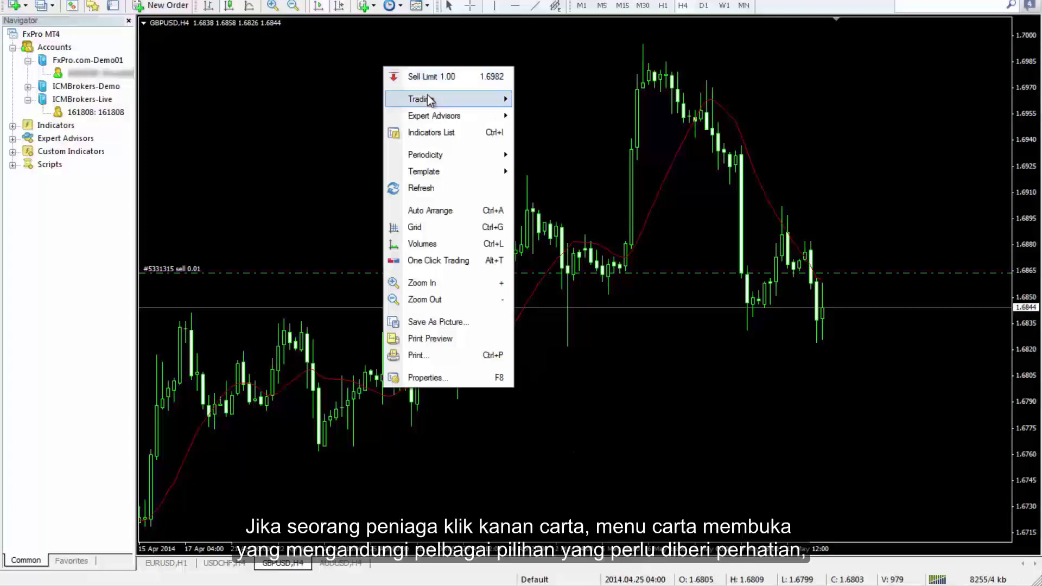
{"action": "mouse_move", "coordinate": [429, 99]}
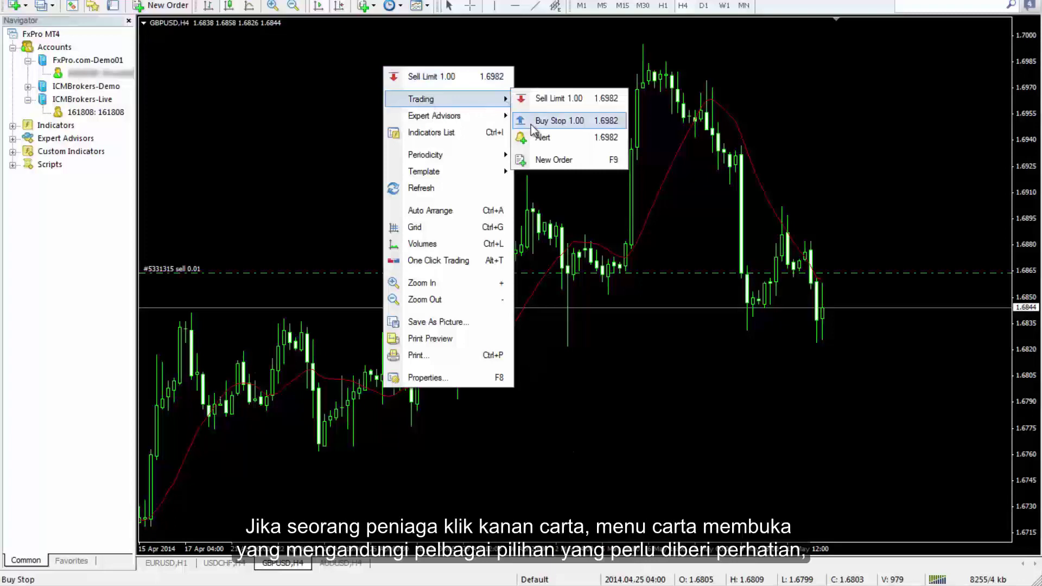
{"action": "left_click", "coordinate": [533, 163]}
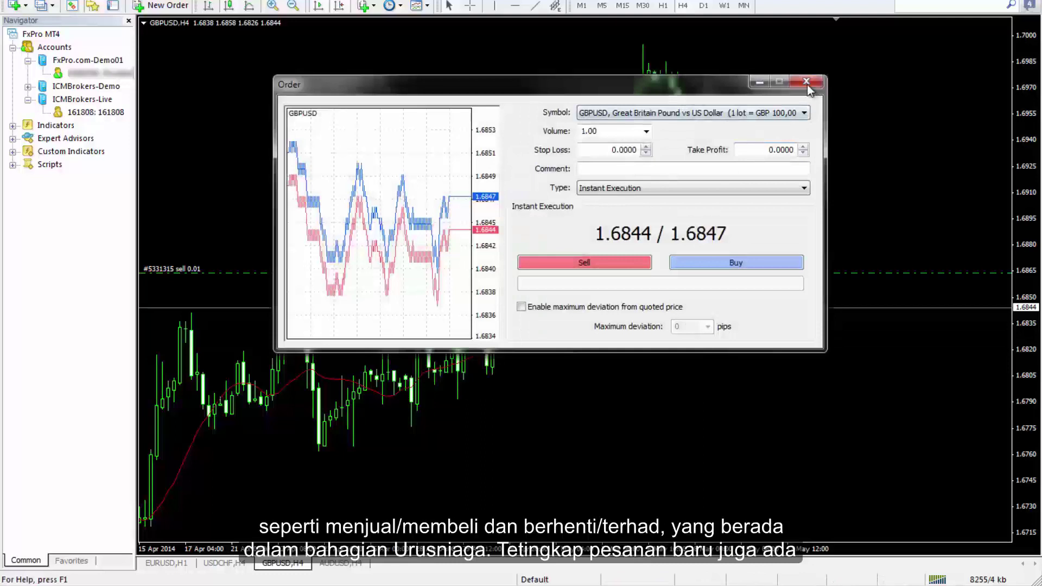
{"action": "left_click", "coordinate": [806, 83]}
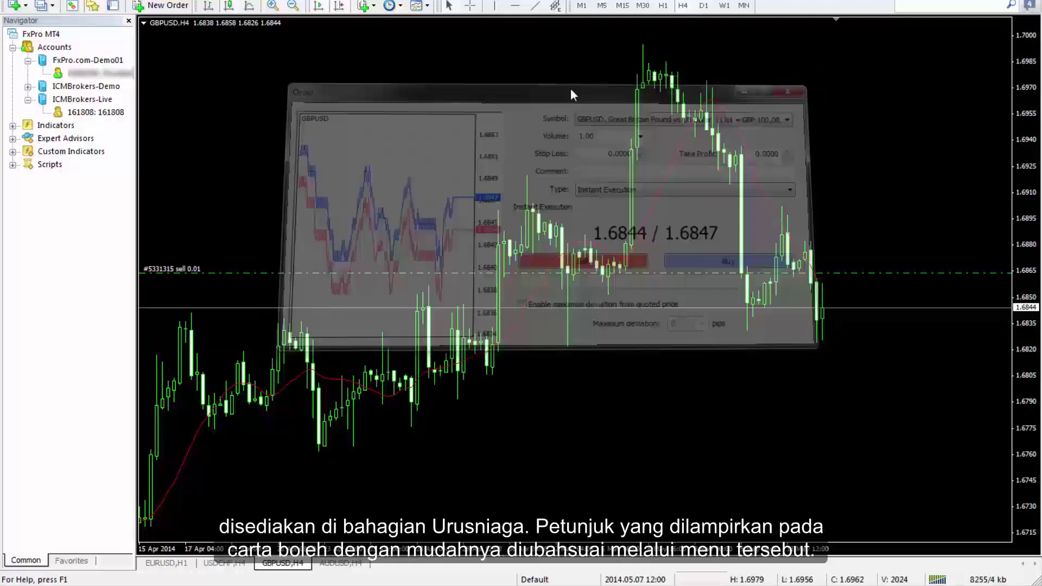
Look over the GBPUSD chart's context options, including the available templates, and dismiss them.
{"action": "right_click", "coordinate": [513, 95]}
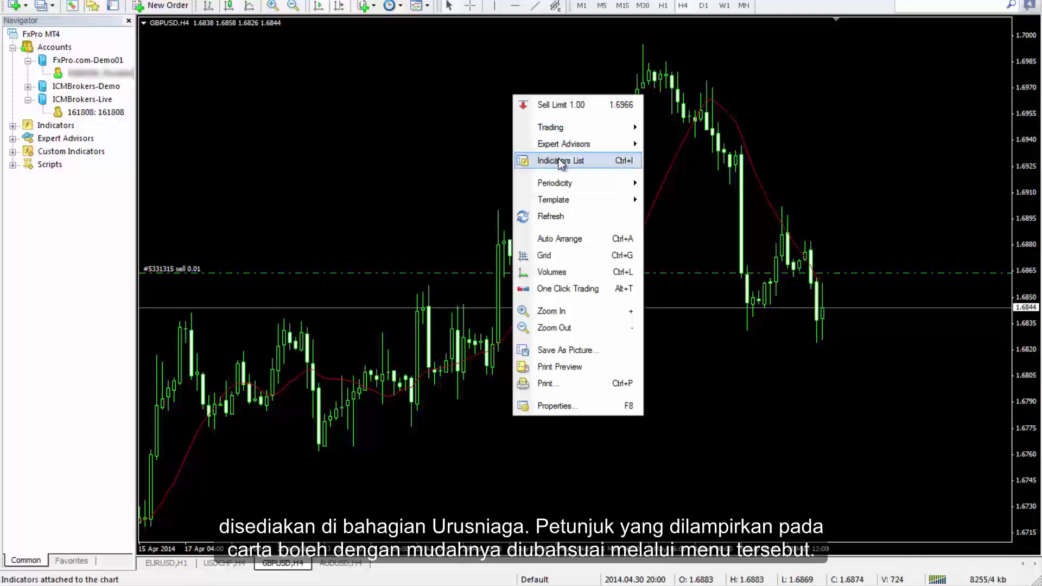
{"action": "mouse_move", "coordinate": [598, 205]}
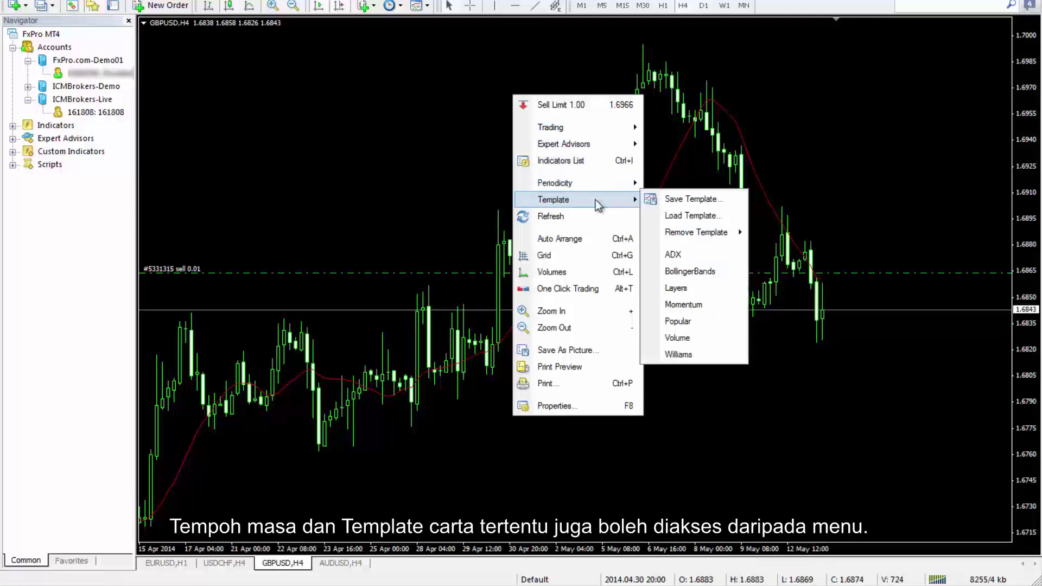
{"action": "left_click", "coordinate": [402, 259]}
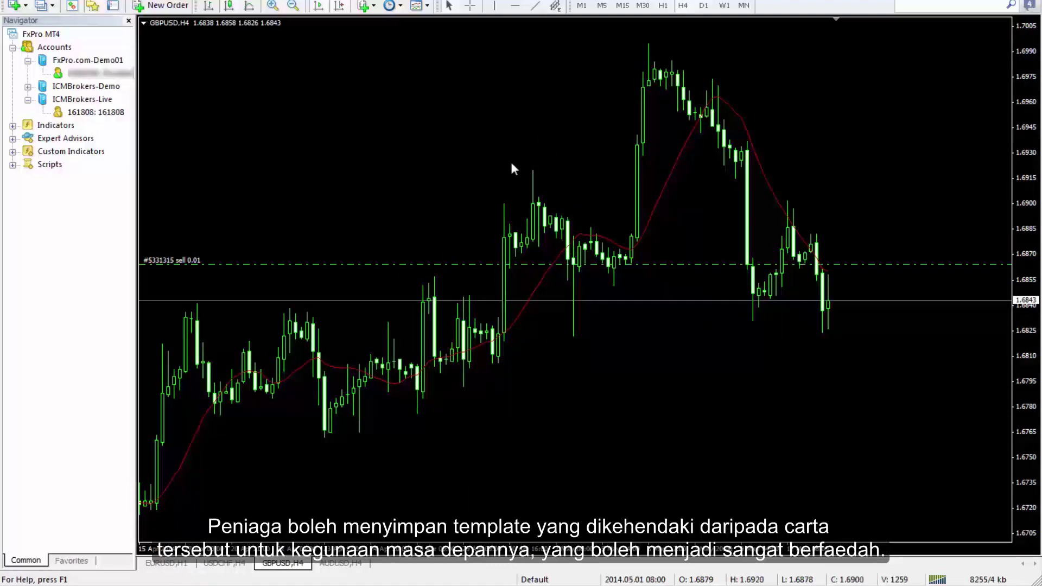
Add the Alligator and Bollinger Bands indicators to the GBPUSD chart with their default parameters.
{"action": "left_click", "coordinate": [362, 6]}
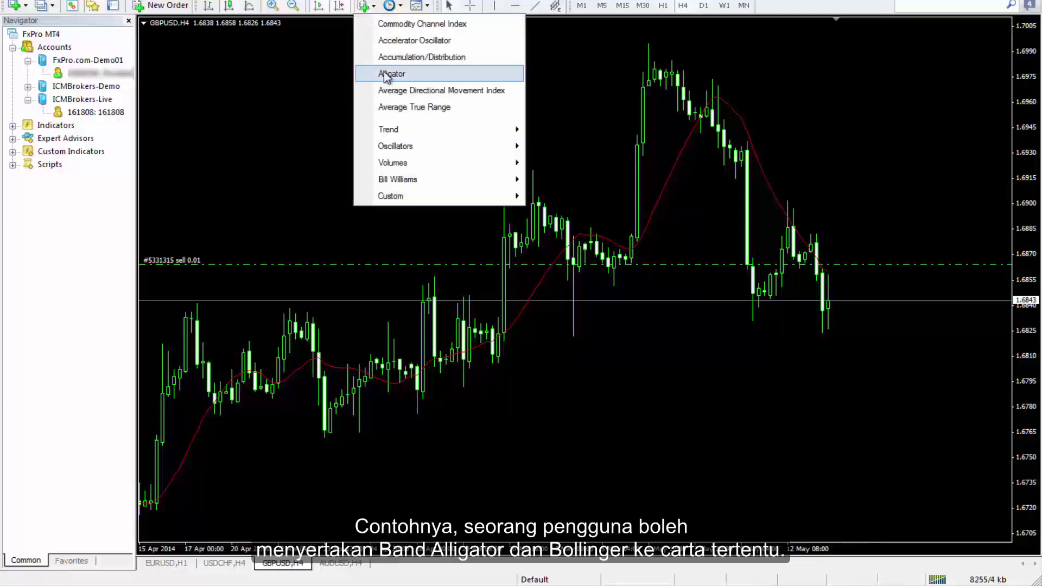
{"action": "left_click", "coordinate": [390, 74]}
{"action": "left_click", "coordinate": [551, 353]}
{"action": "left_click", "coordinate": [363, 7]}
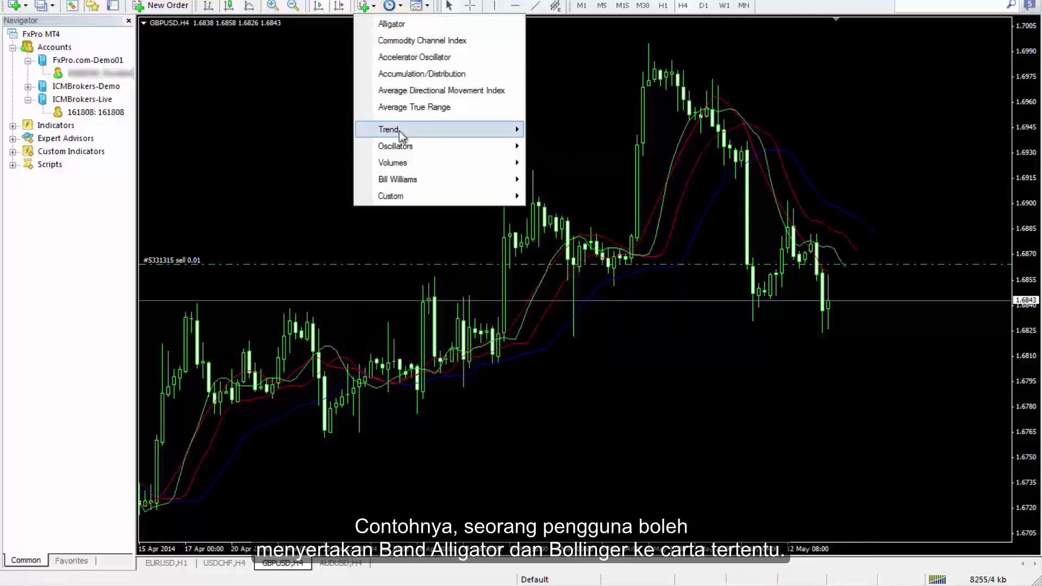
{"action": "mouse_move", "coordinate": [399, 131]}
{"action": "left_click", "coordinate": [553, 162]}
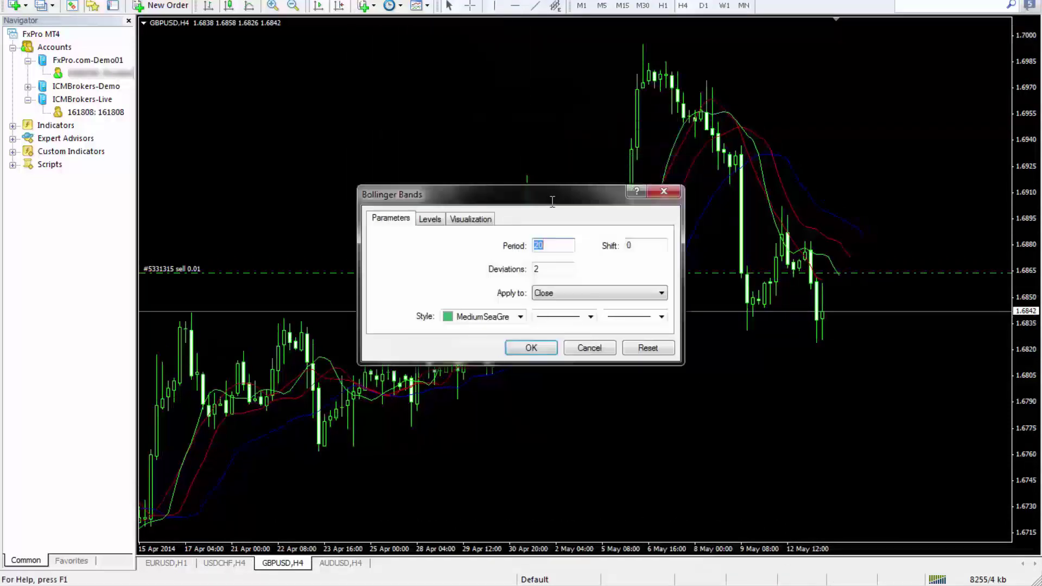
{"action": "left_click", "coordinate": [531, 348]}
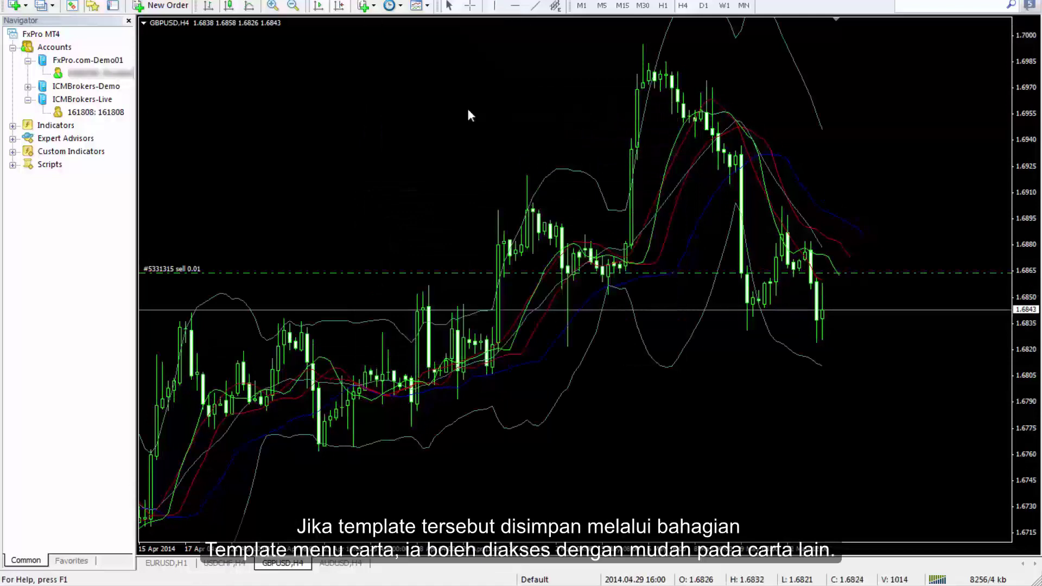
Save the GBPUSD chart's setup as a template named NEW.
{"action": "right_click", "coordinate": [468, 110]}
{"action": "mouse_move", "coordinate": [552, 214]}
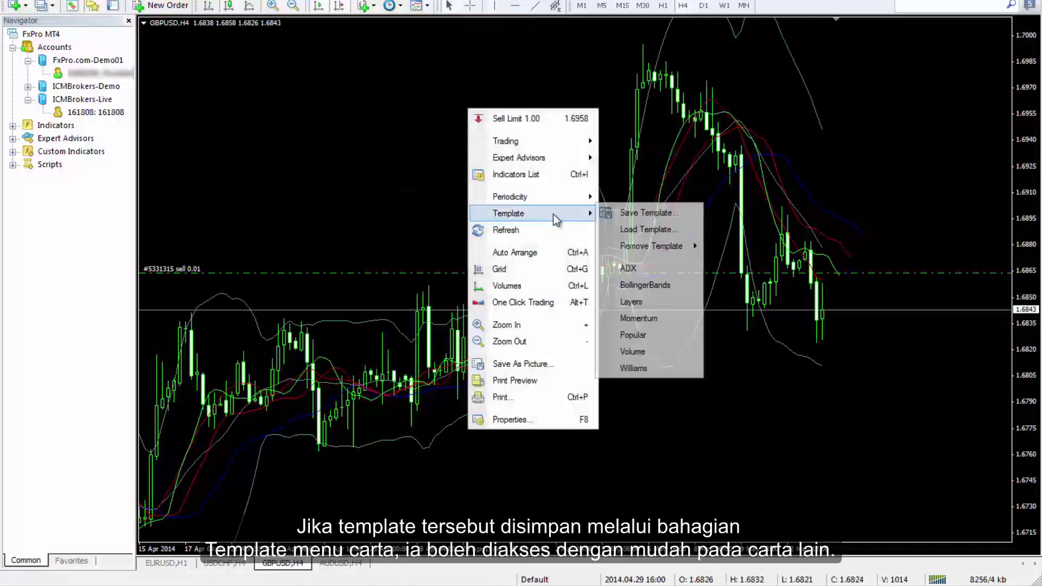
{"action": "left_click", "coordinate": [624, 214]}
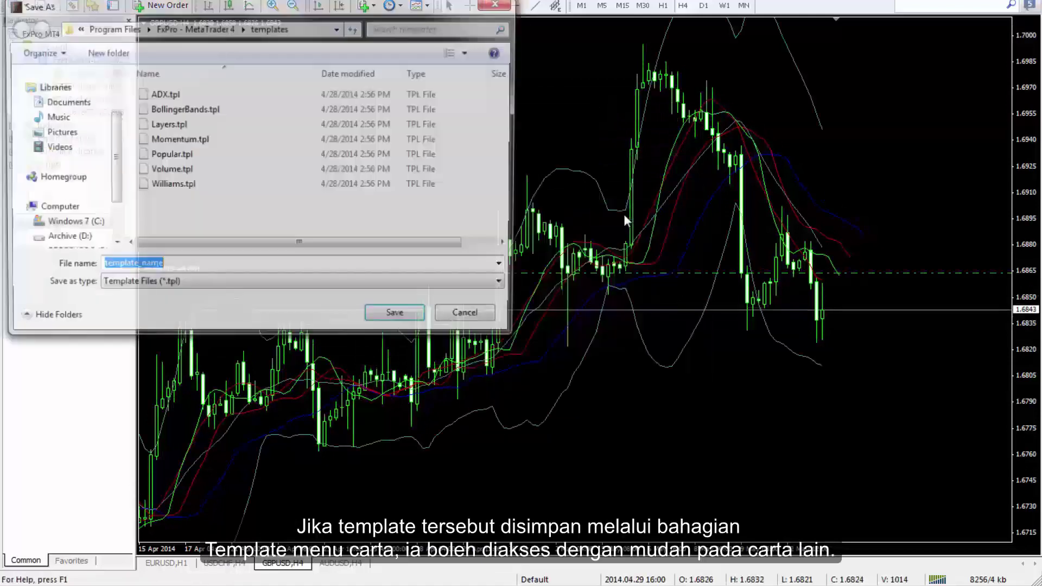
{"action": "type", "text": "NEW"}
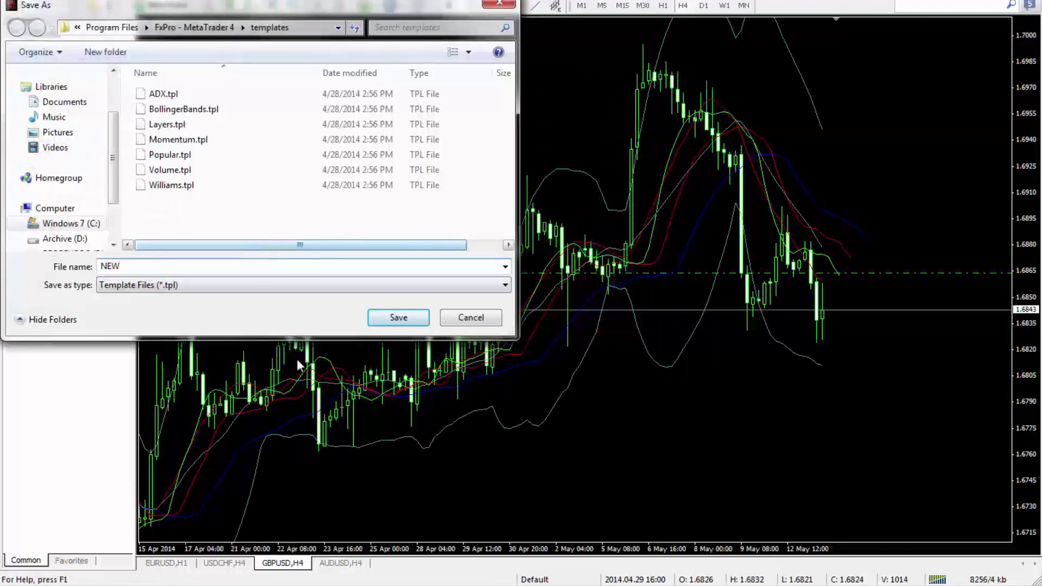
{"action": "left_click", "coordinate": [386, 320]}
Apply the saved New template to the USDCHF chart and bring its latest candles into view.
{"action": "left_click", "coordinate": [231, 564]}
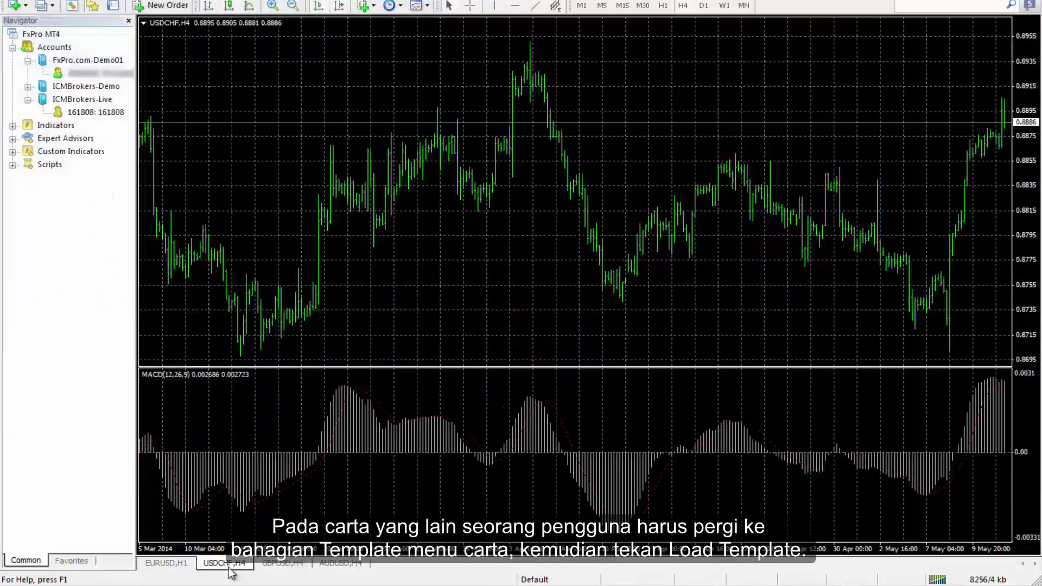
{"action": "right_click", "coordinate": [537, 140]}
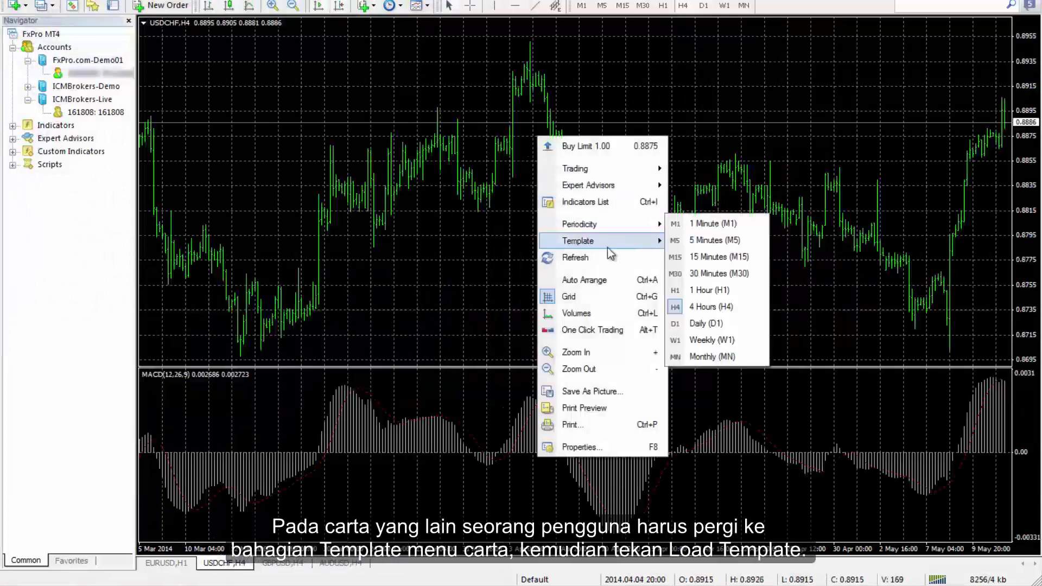
{"action": "mouse_move", "coordinate": [651, 239]}
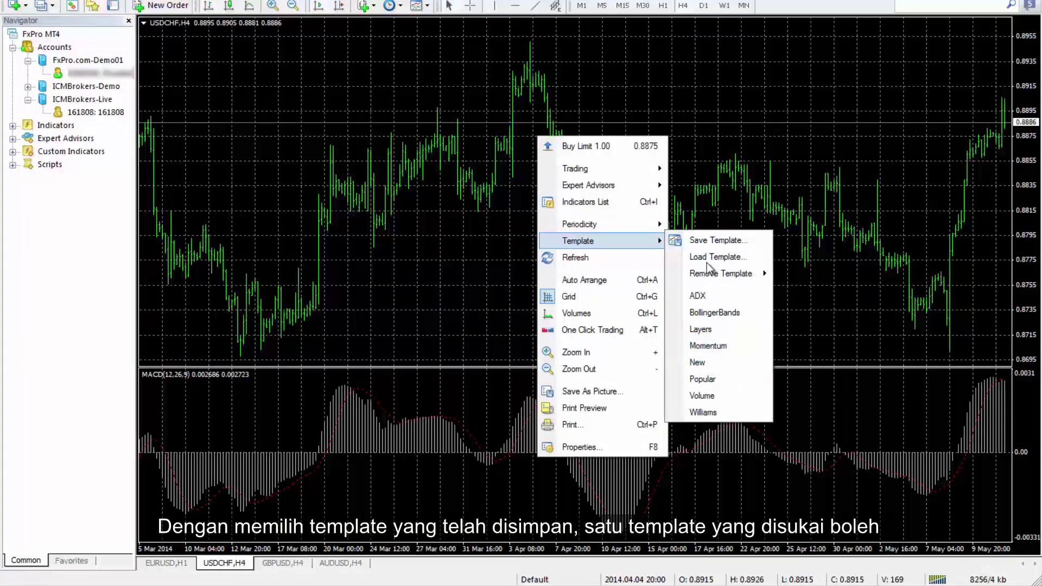
{"action": "left_click", "coordinate": [715, 358]}
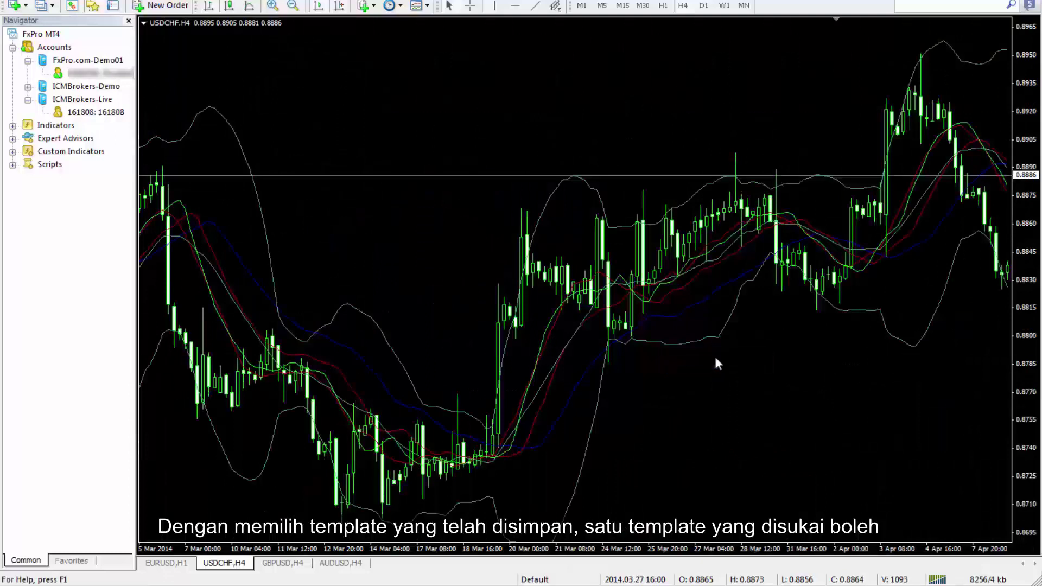
{"action": "scroll", "coordinate": [685, 223], "scroll_direction": "down", "scroll_amount": 10}
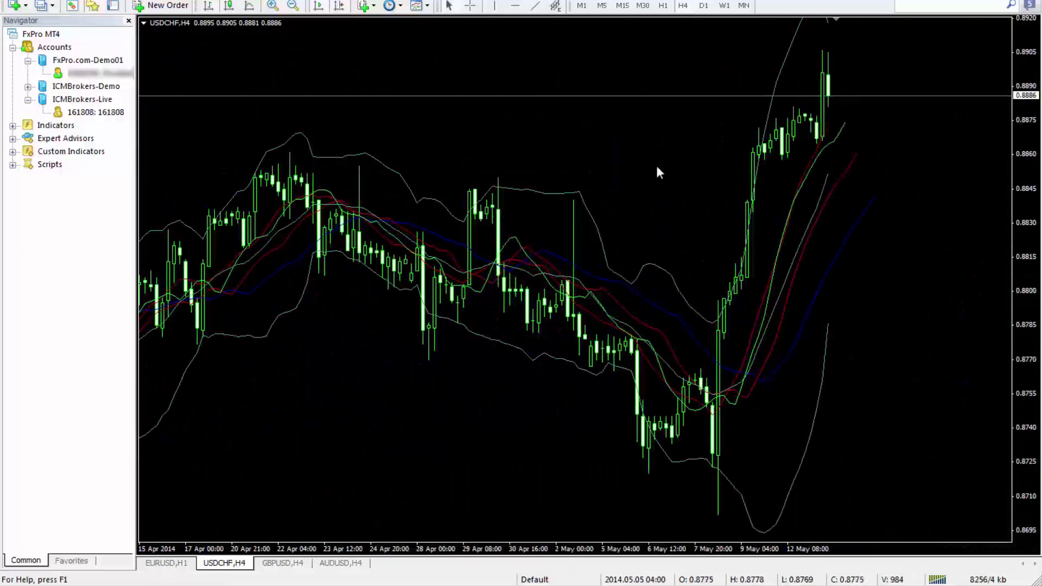
{"action": "scroll", "coordinate": [539, 170], "scroll_direction": "down", "scroll_amount": 1}
Show the grid on the USDCHF chart and hide it again.
{"action": "right_click", "coordinate": [540, 169]}
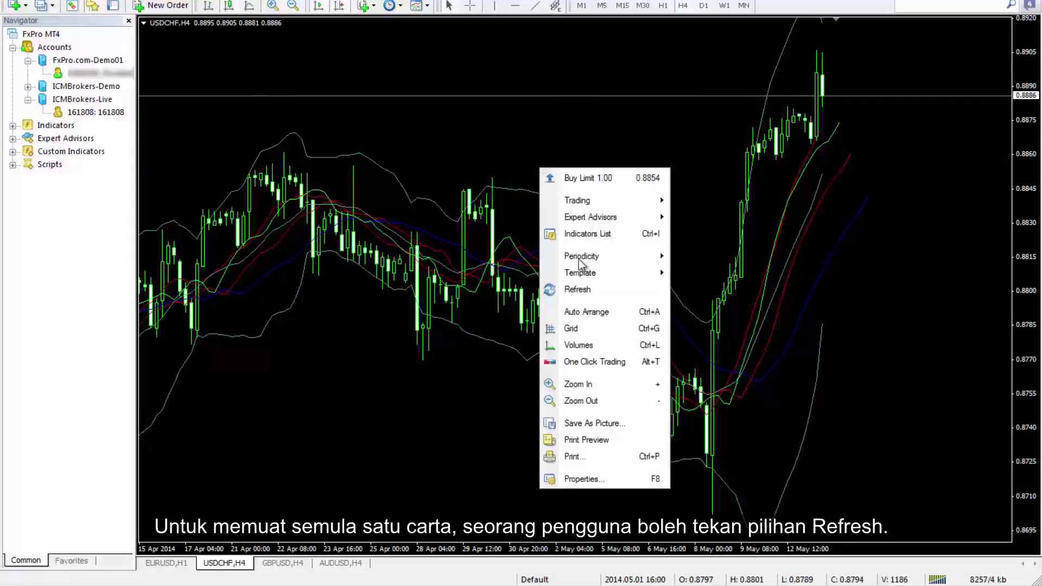
{"action": "left_click", "coordinate": [560, 329]}
{"action": "right_click", "coordinate": [585, 135]}
{"action": "left_click", "coordinate": [608, 290]}
Display the volumes histogram on the USDCHF chart and hide it again.
{"action": "right_click", "coordinate": [579, 125]}
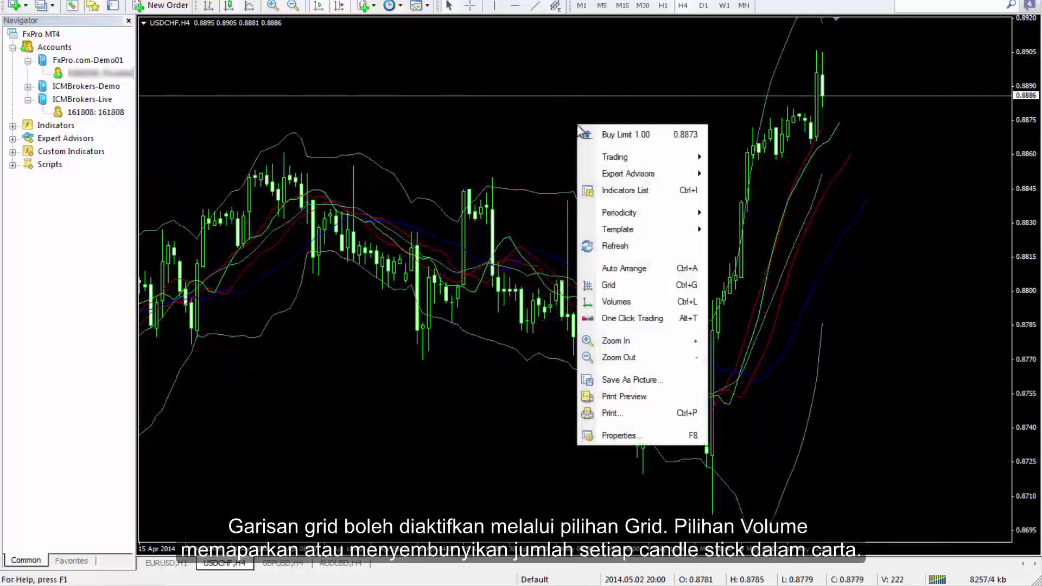
{"action": "left_click", "coordinate": [626, 303]}
{"action": "scroll", "coordinate": [513, 425], "scroll_direction": "up", "scroll_amount": 3}
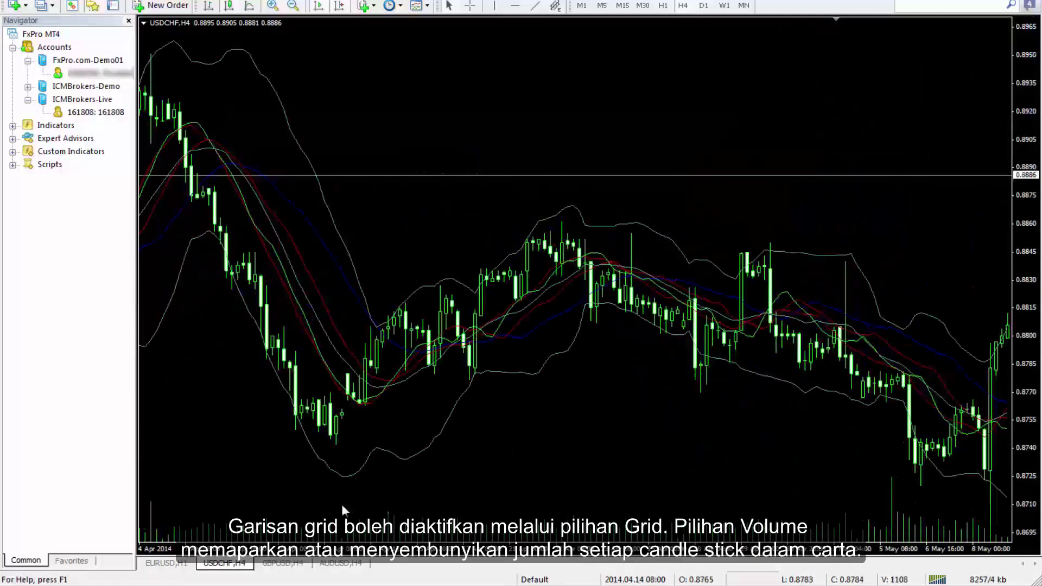
{"action": "right_click", "coordinate": [554, 133]}
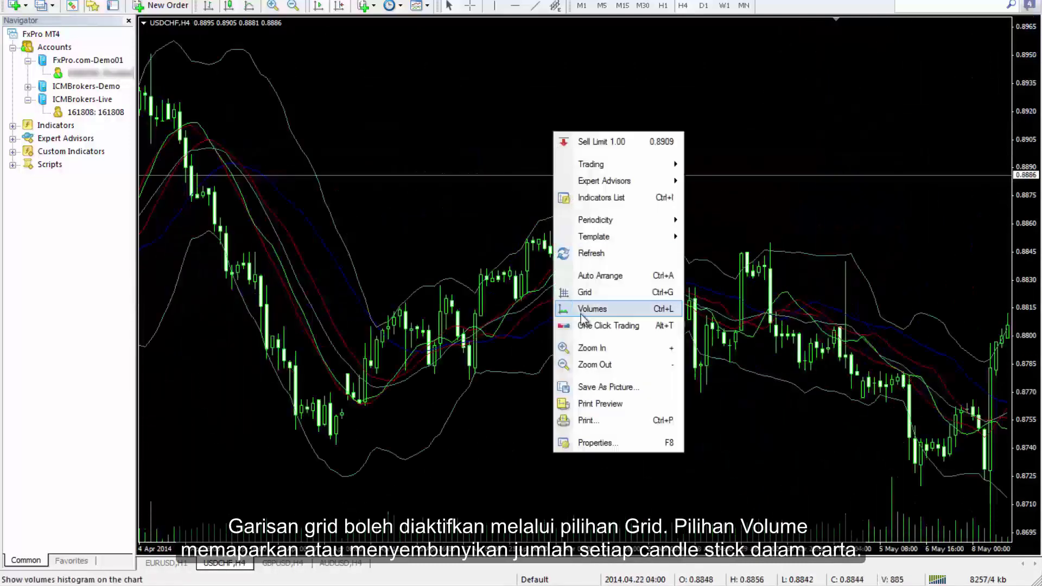
{"action": "key", "text": "Escape"}
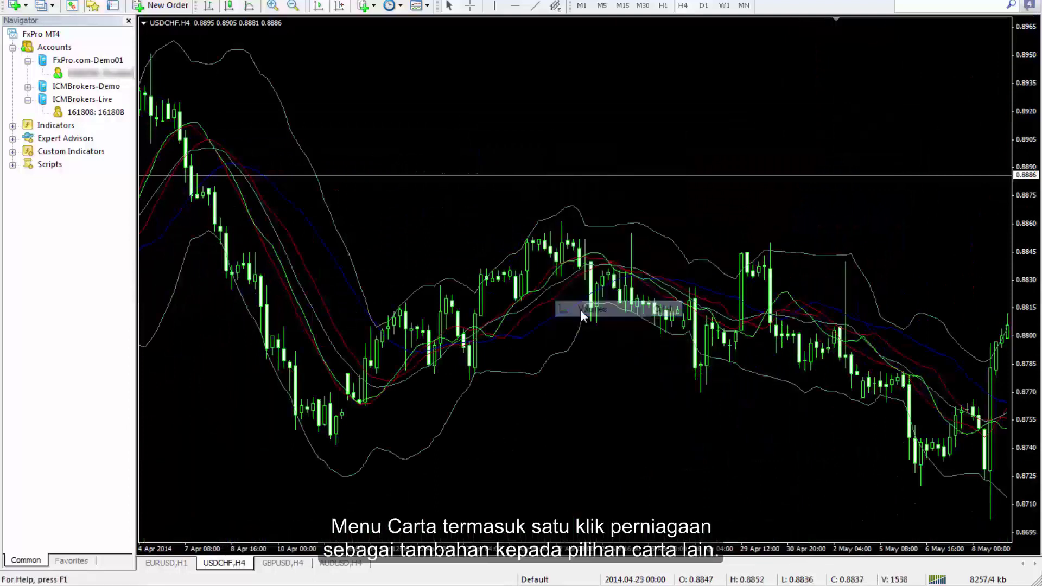
Open the USDCHF chart's properties and try the Yellow On Black color scheme followed by Green On Black.
{"action": "right_click", "coordinate": [571, 165]}
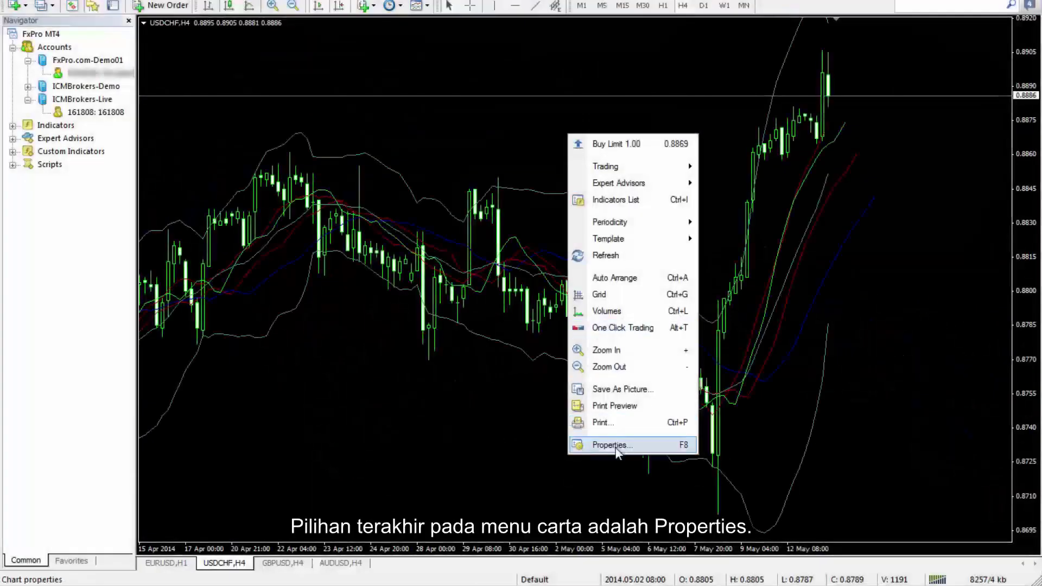
{"action": "left_click", "coordinate": [612, 445]}
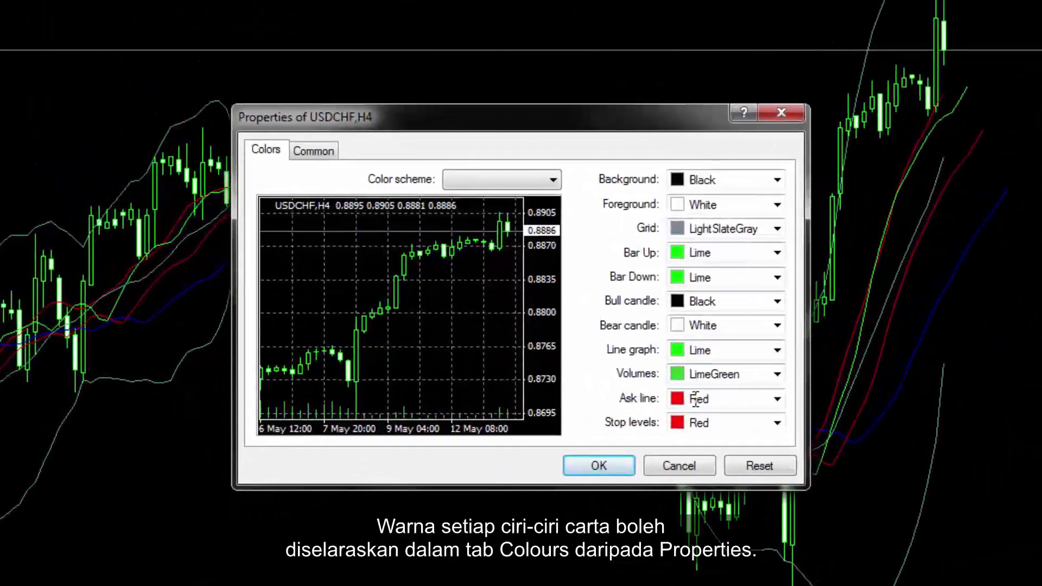
{"action": "left_click", "coordinate": [477, 178]}
{"action": "left_click", "coordinate": [487, 198]}
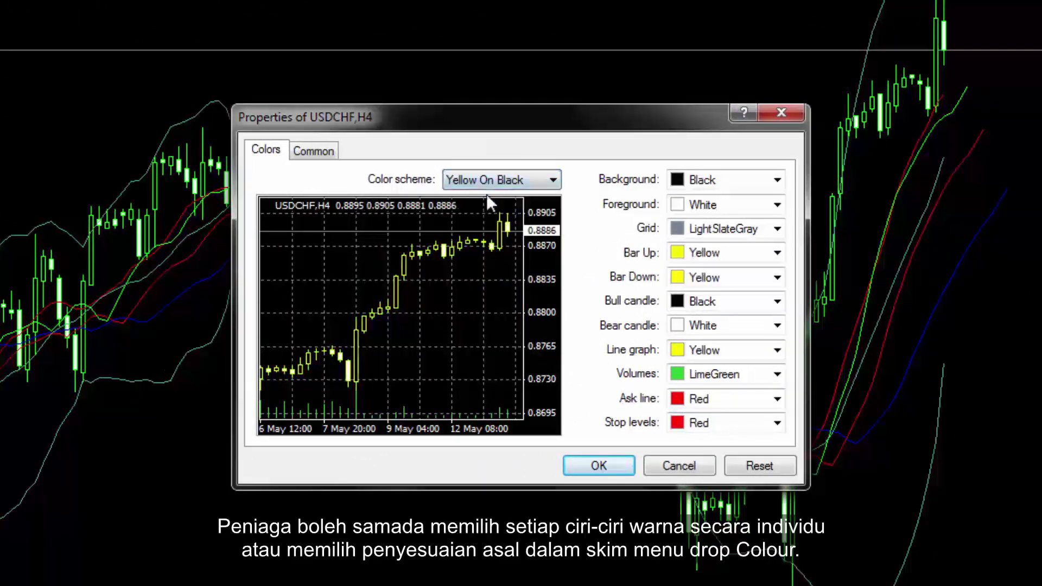
{"action": "left_click", "coordinate": [493, 179]}
{"action": "left_click", "coordinate": [490, 210]}
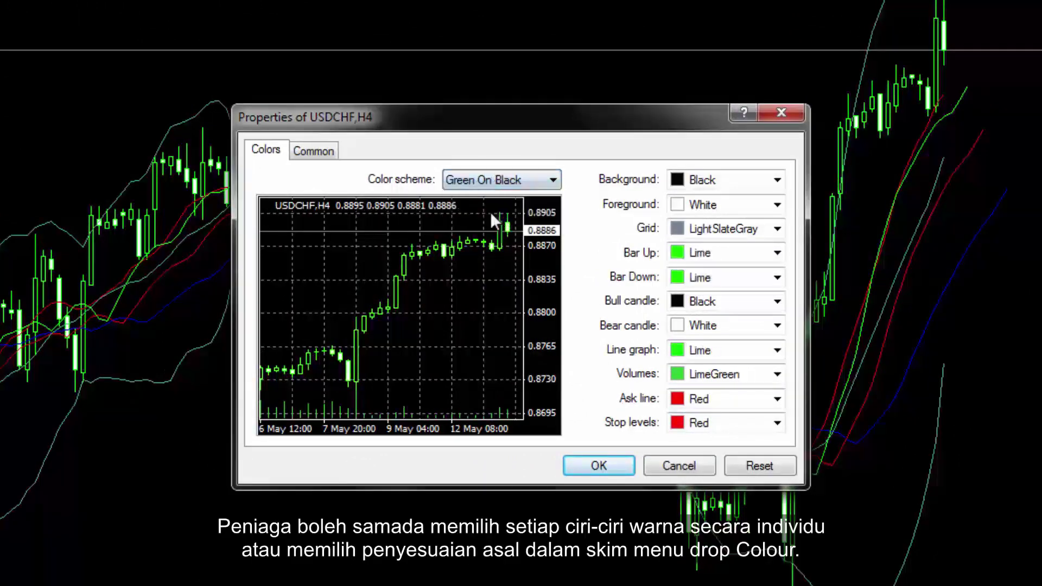
Preview the Black On White color scheme, switch back to Green On Black, and show the common chart settings.
{"action": "left_click", "coordinate": [488, 180]}
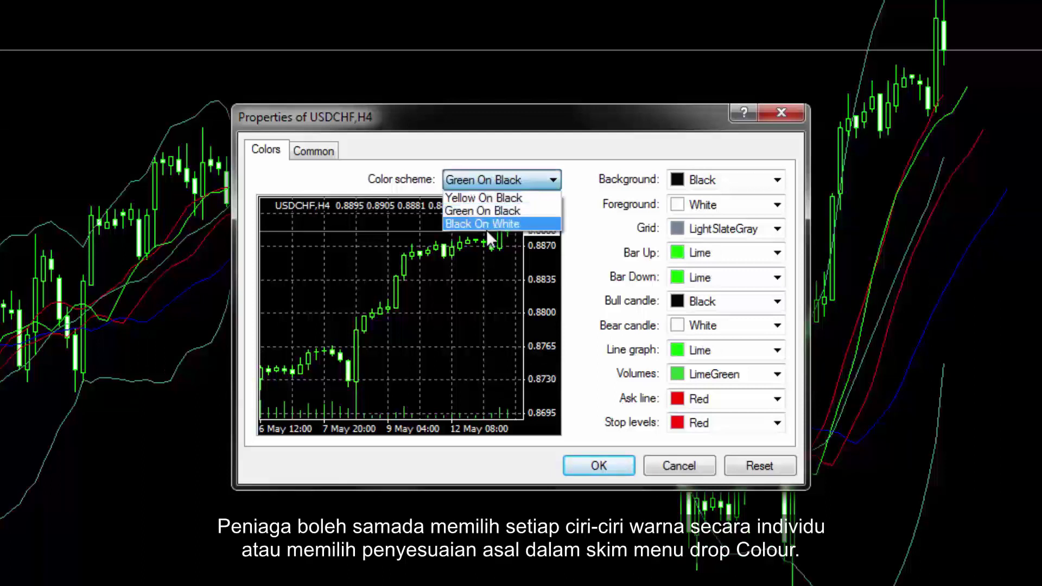
{"action": "left_click", "coordinate": [490, 225]}
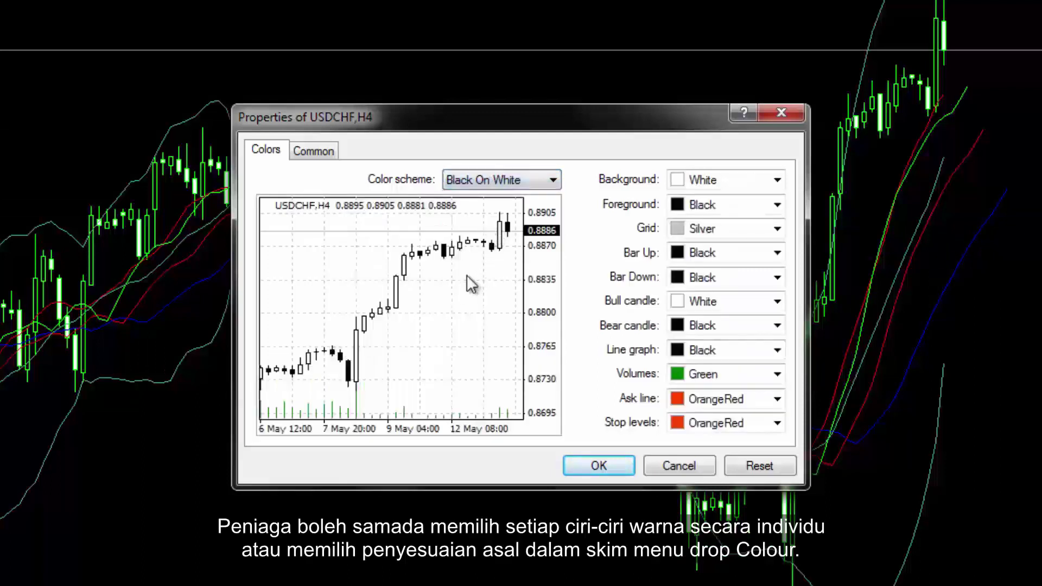
{"action": "left_click", "coordinate": [497, 177]}
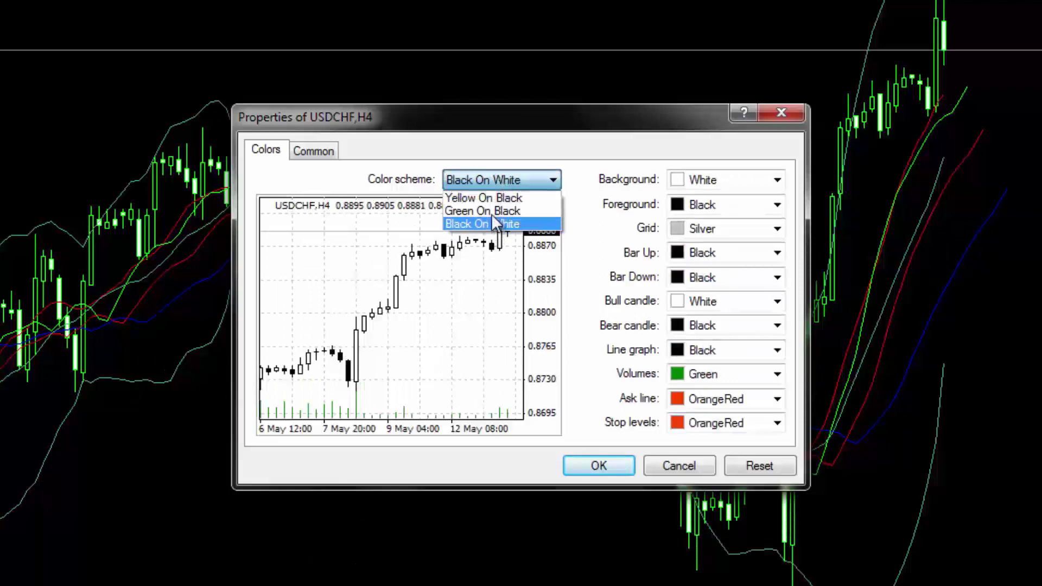
{"action": "left_click", "coordinate": [491, 211]}
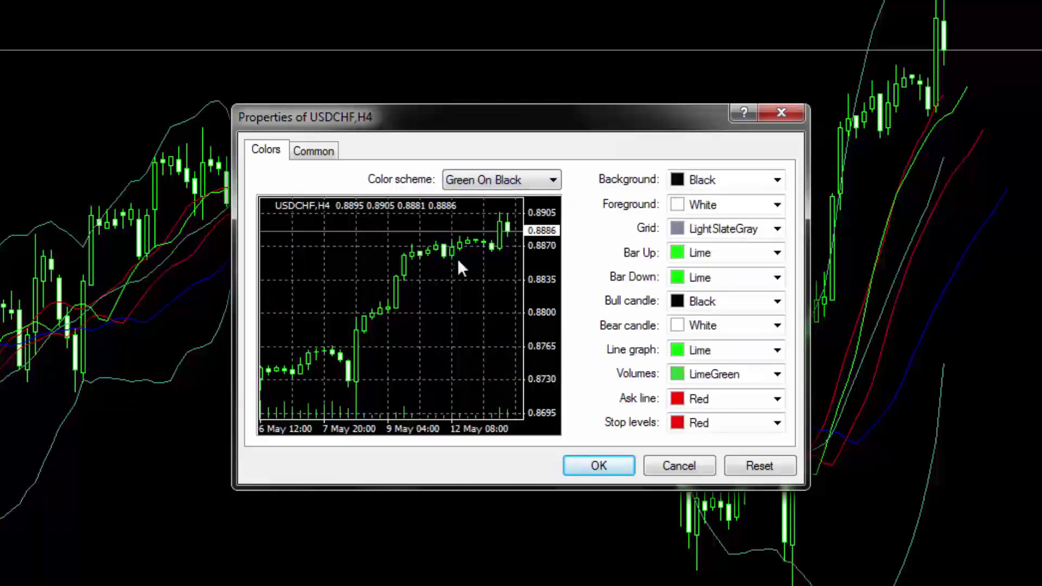
{"action": "left_click", "coordinate": [299, 147]}
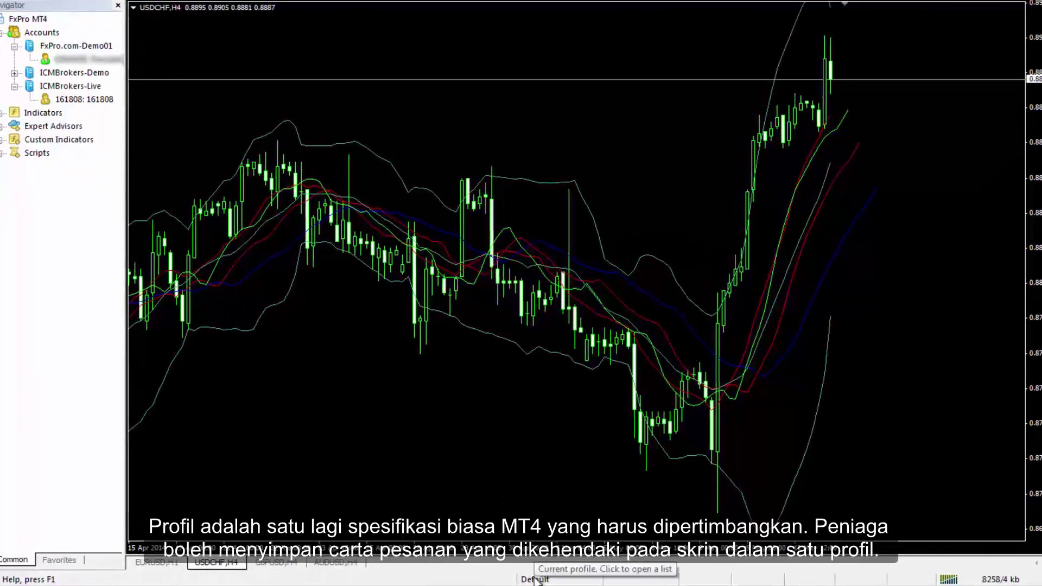
Switch the current chart profile to British Pound.
{"action": "left_click", "coordinate": [533, 580]}
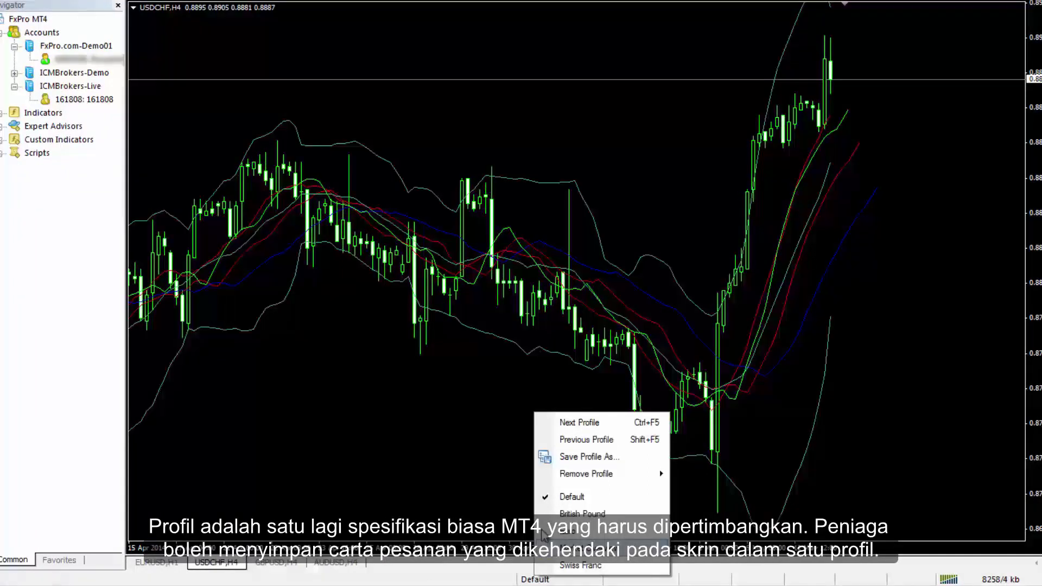
{"action": "left_click", "coordinate": [553, 514]}
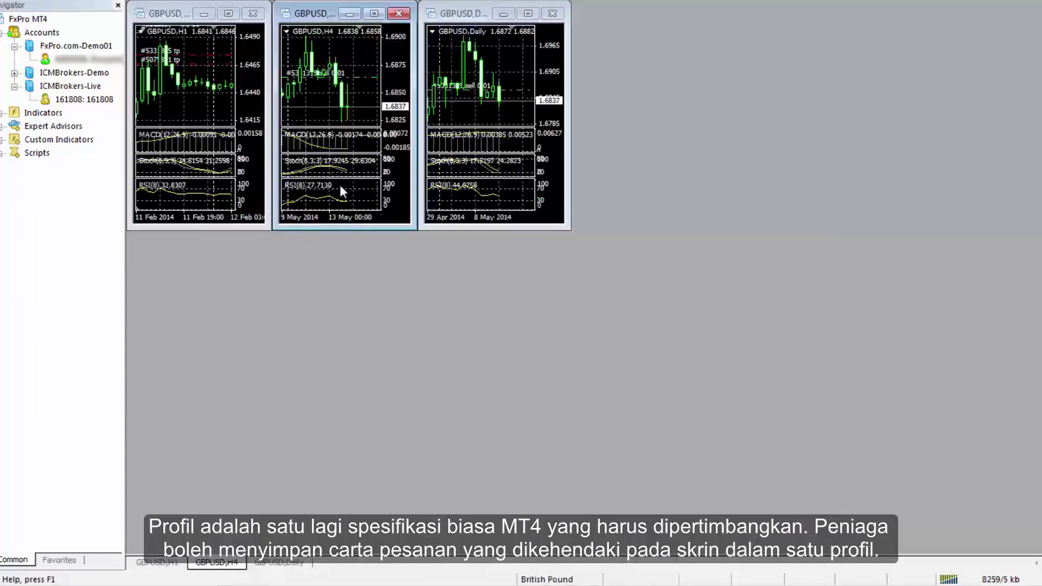
Maximize the GBPUSD H4 chart window and switch the chart profile to Euro.
{"action": "double_click", "coordinate": [313, 16]}
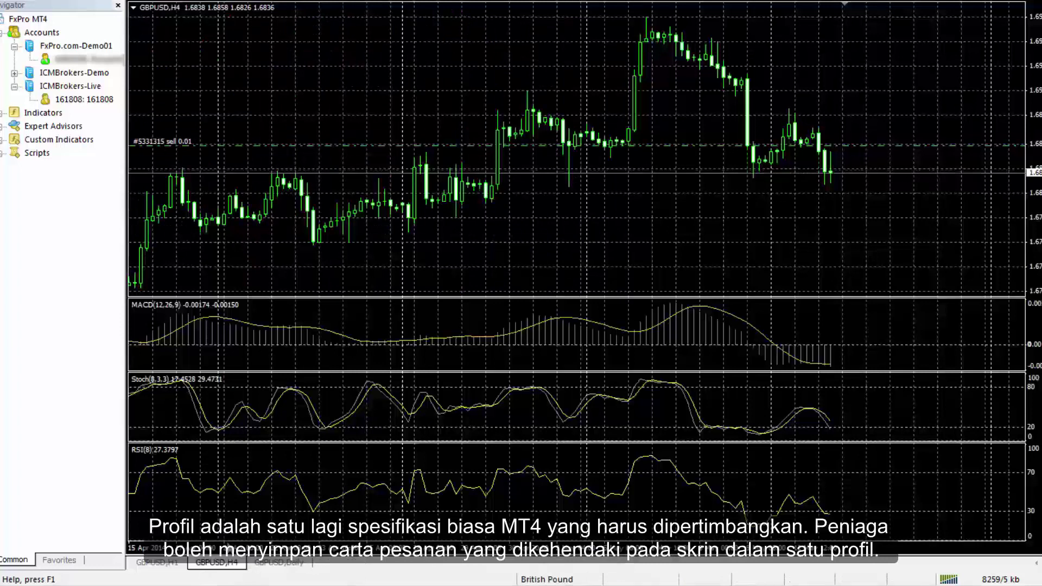
{"action": "left_click", "coordinate": [538, 579]}
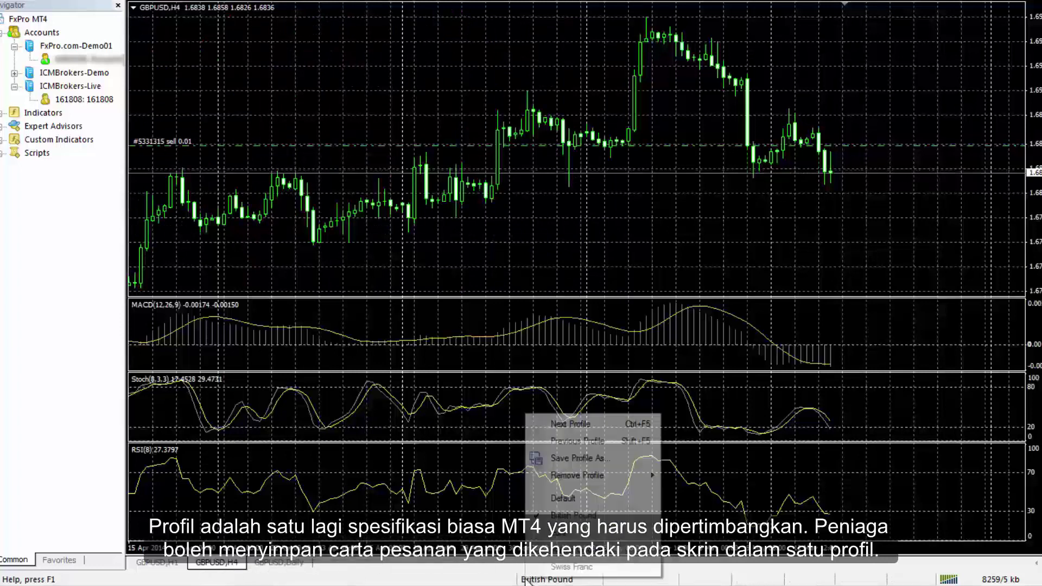
{"action": "left_click", "coordinate": [544, 534]}
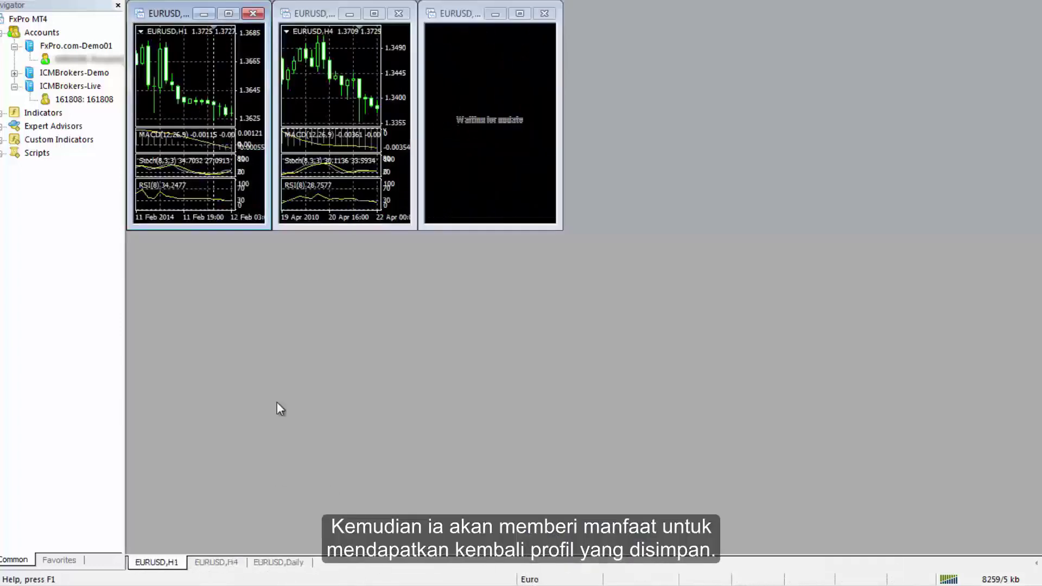
Maximize the EURUSD H1 chart window and switch the chart profile back to British Pound.
{"action": "double_click", "coordinate": [173, 16]}
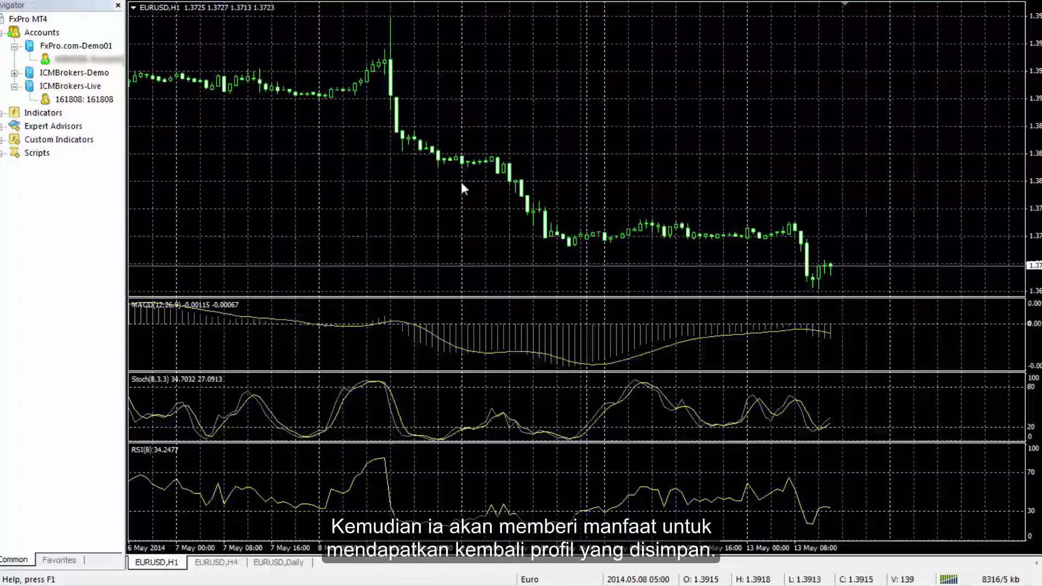
{"action": "left_click", "coordinate": [531, 579]}
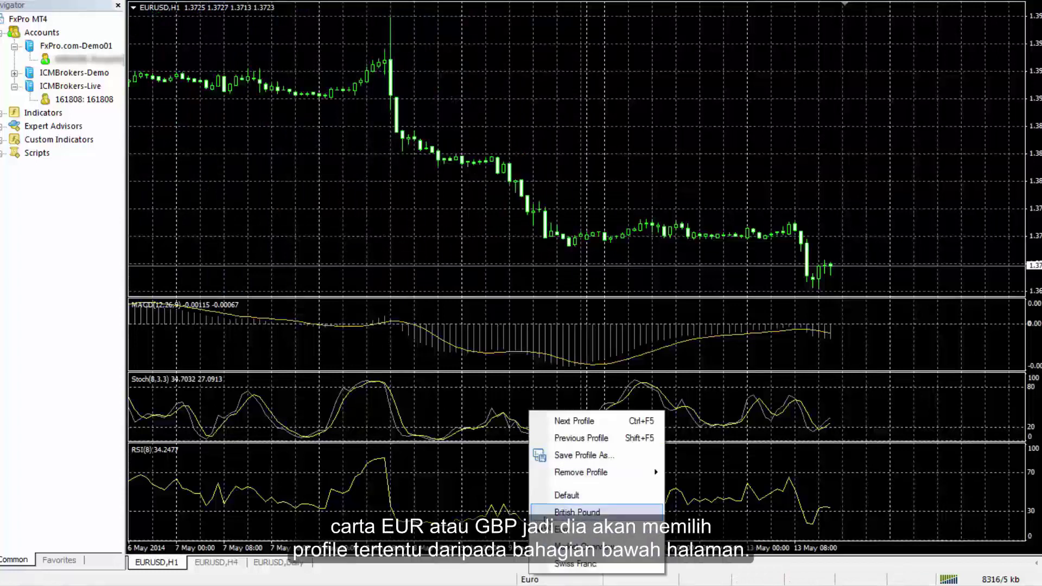
{"action": "left_click", "coordinate": [556, 513]}
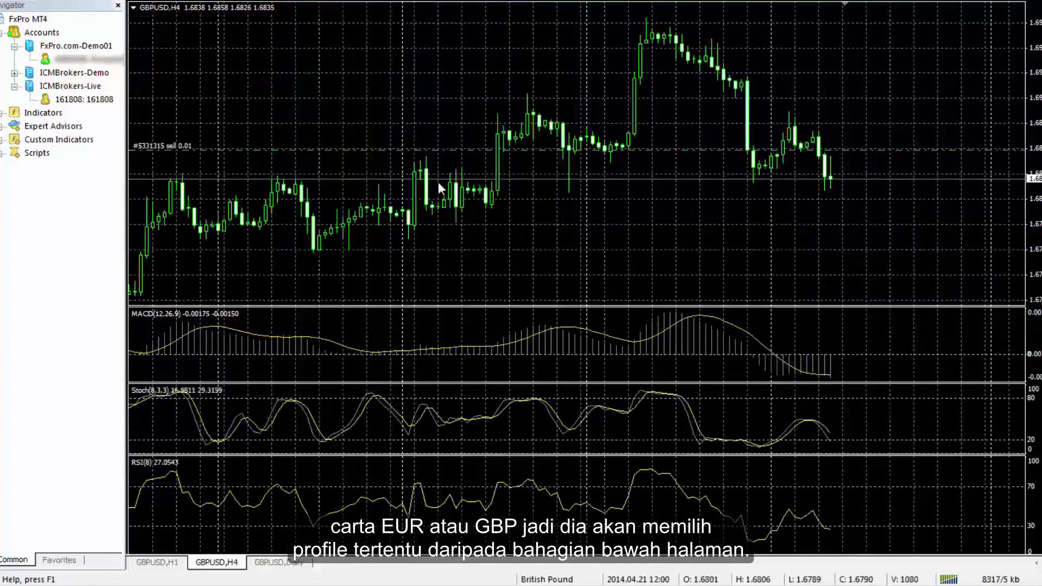